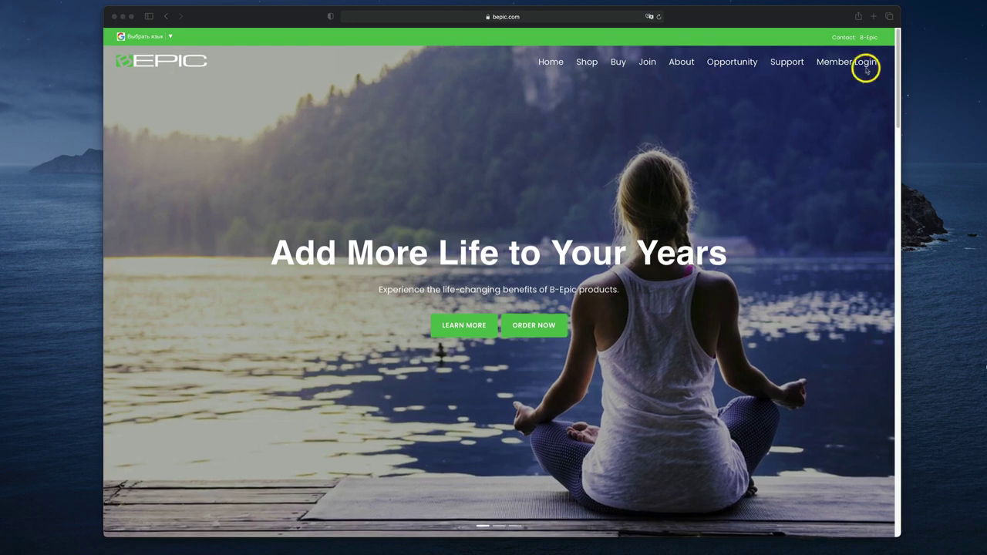
Go to the member login page and autofill the saved username and password
{"action": "left_click", "coordinate": [849, 65]}
{"action": "left_click", "coordinate": [846, 65]}
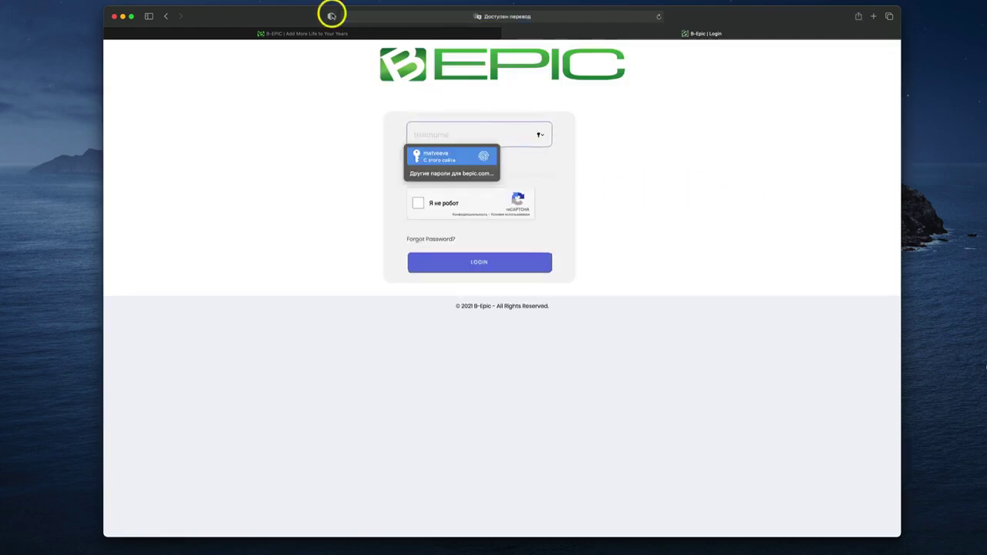
{"action": "left_click", "coordinate": [453, 154]}
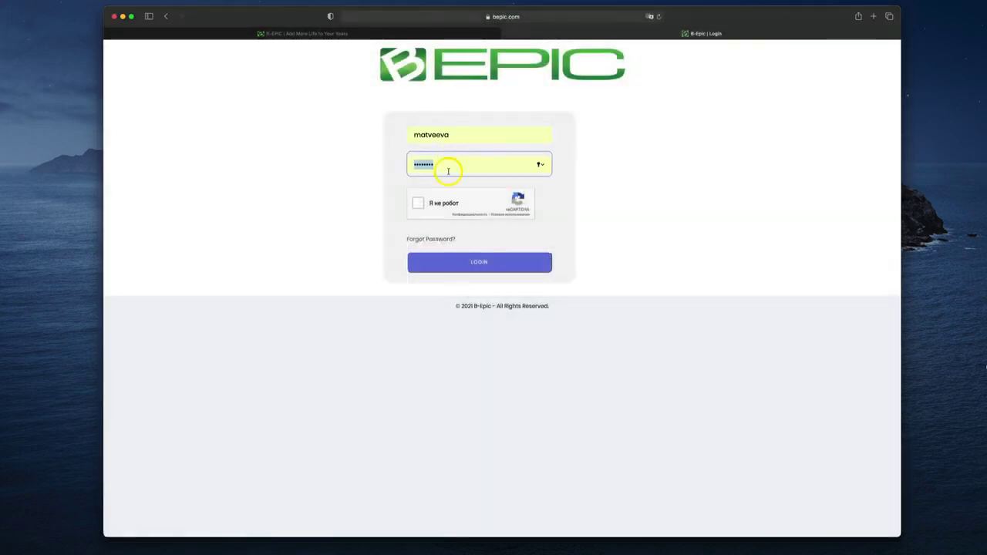
Pass the reCAPTCHA by selecting the three parking-meter tiles, then sign in
{"action": "left_click", "coordinate": [418, 204]}
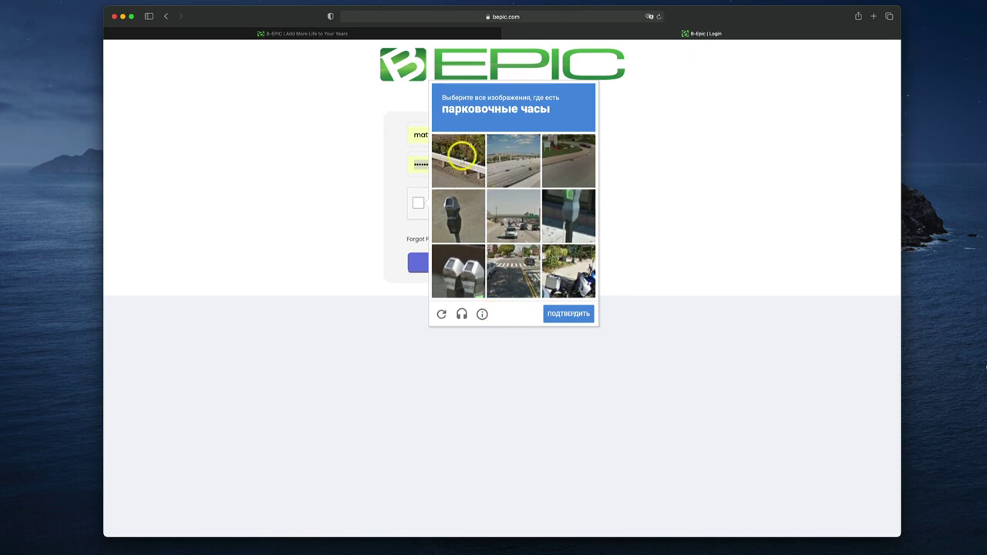
{"action": "left_click", "coordinate": [466, 222]}
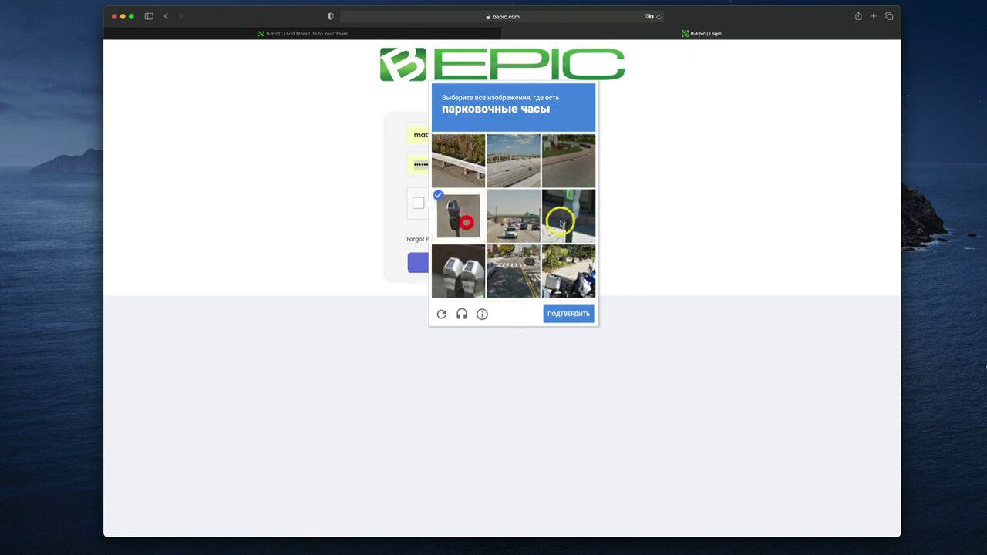
{"action": "left_click", "coordinate": [559, 221]}
{"action": "left_click", "coordinate": [472, 271]}
{"action": "left_click", "coordinate": [576, 314]}
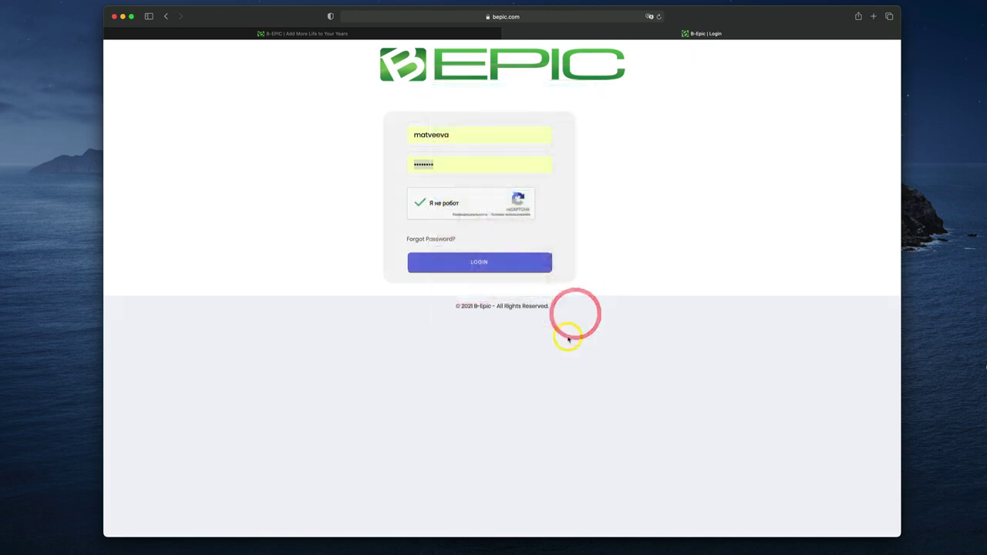
{"action": "left_click", "coordinate": [441, 264]}
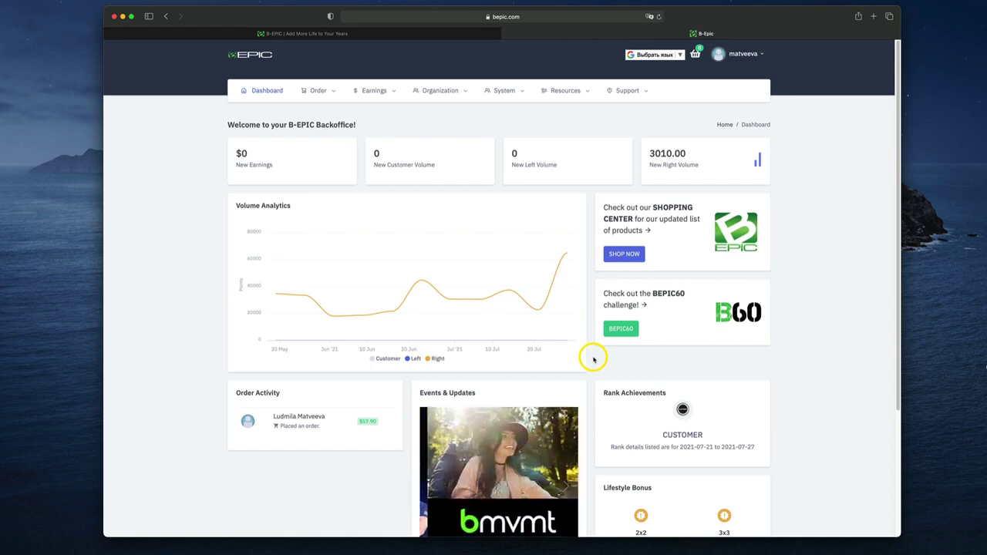
Scroll down and back up to look over the dashboard's earnings and volume figures
{"action": "scroll", "coordinate": [777, 383], "scroll_direction": "down", "scroll_amount": 4}
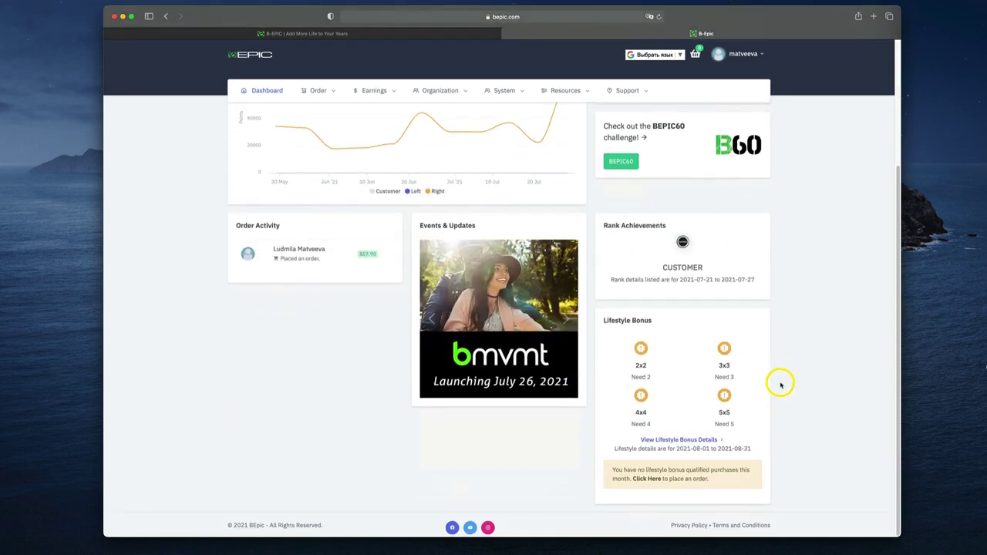
{"action": "scroll", "coordinate": [779, 384], "scroll_direction": "up", "scroll_amount": 4}
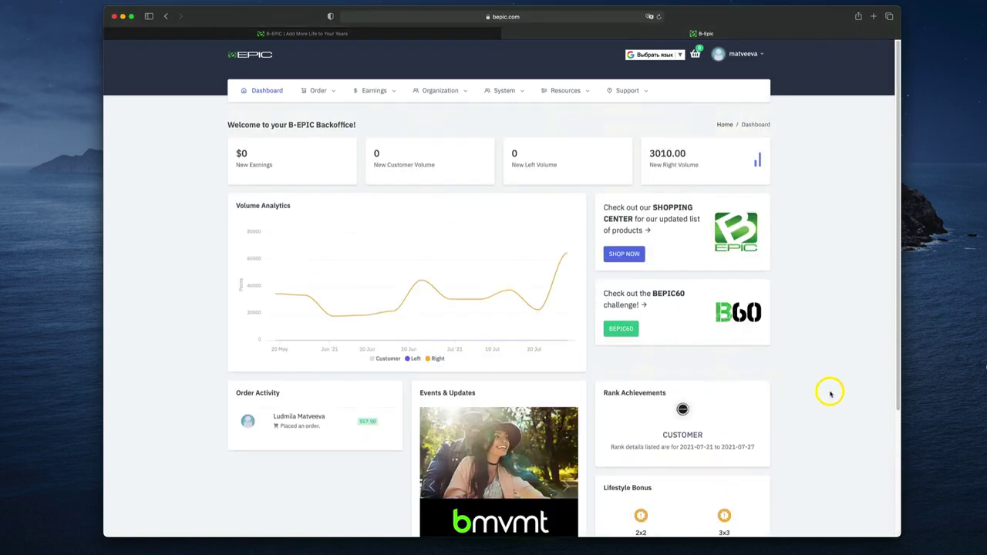
{"action": "left_click", "coordinate": [680, 55]}
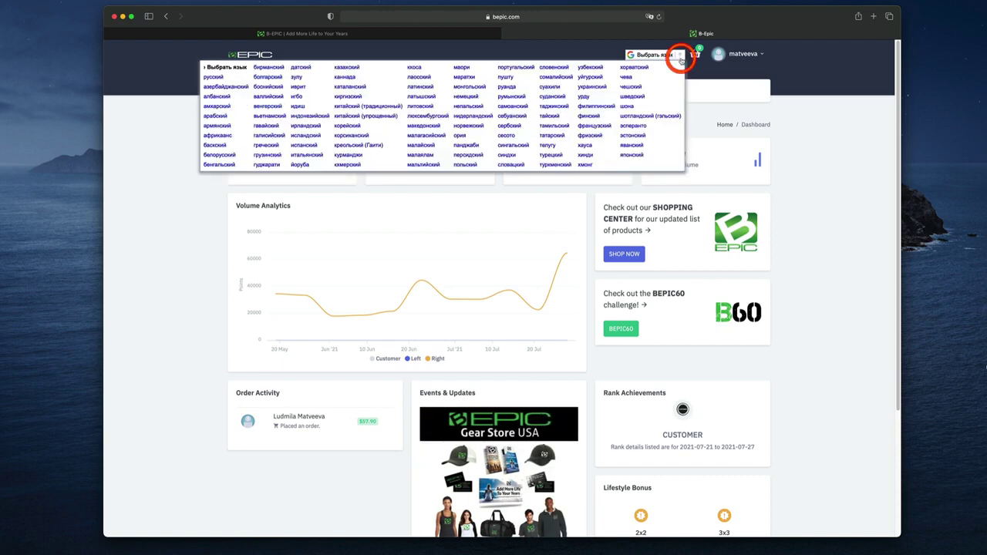
{"action": "left_click", "coordinate": [846, 211]}
{"action": "left_click", "coordinate": [846, 208]}
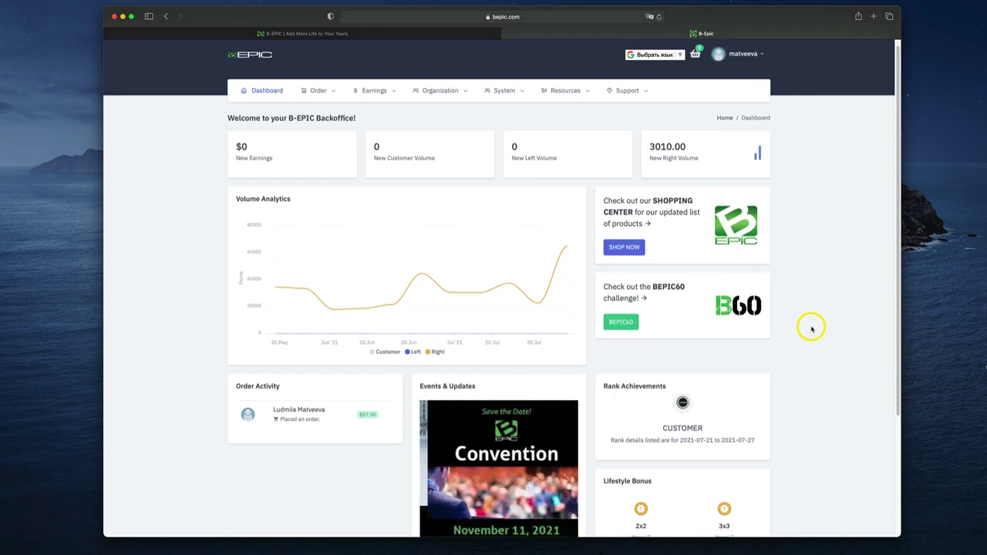
{"action": "scroll", "coordinate": [811, 329], "scroll_direction": "down", "scroll_amount": 5}
{"action": "scroll", "coordinate": [811, 329], "scroll_direction": "up", "scroll_amount": 5}
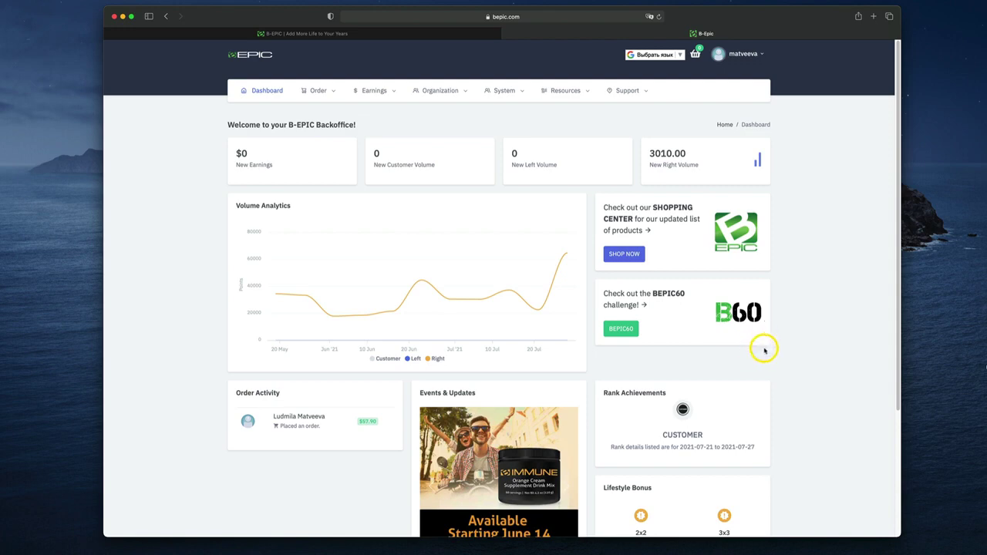
{"action": "left_click", "coordinate": [830, 267]}
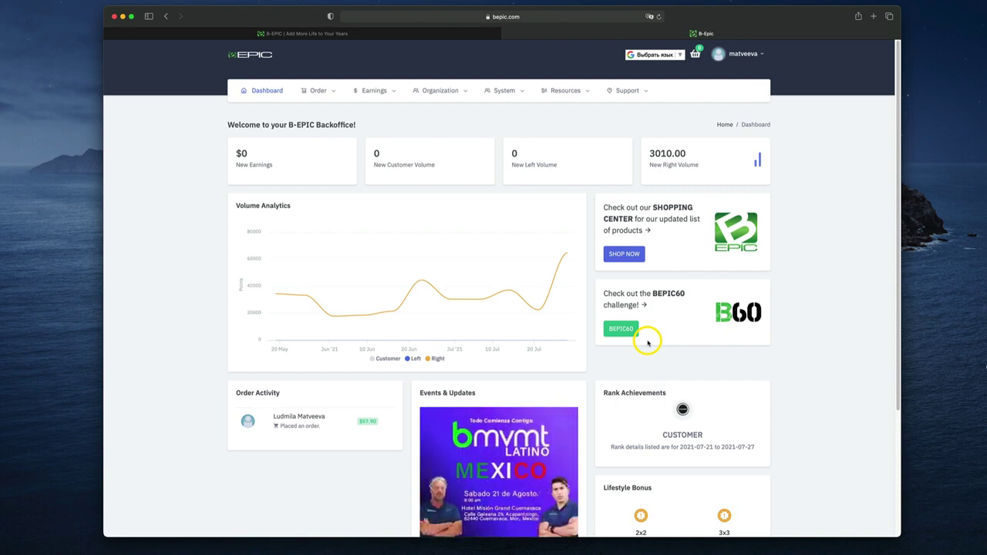
{"action": "right_click", "coordinate": [622, 329]}
{"action": "left_click", "coordinate": [639, 330]}
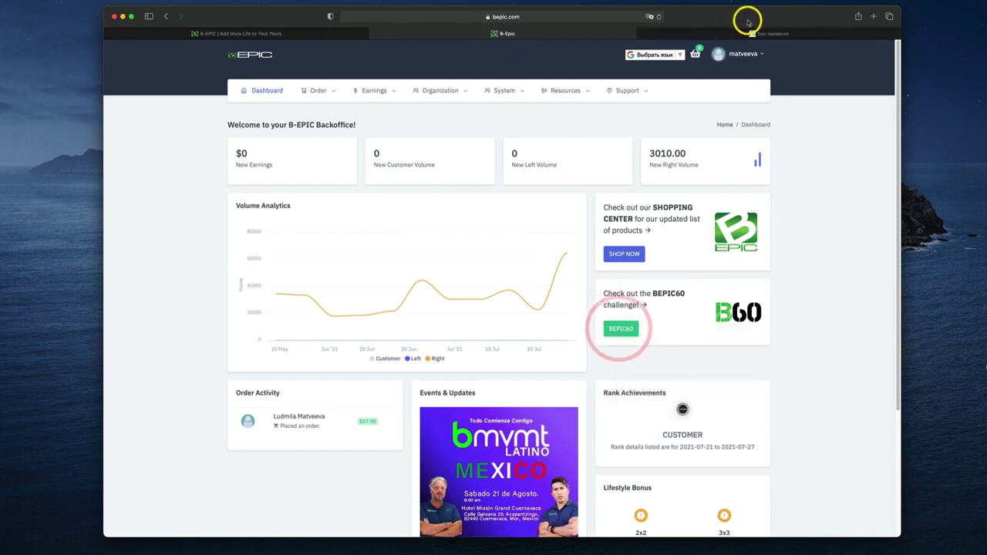
{"action": "left_click", "coordinate": [745, 31]}
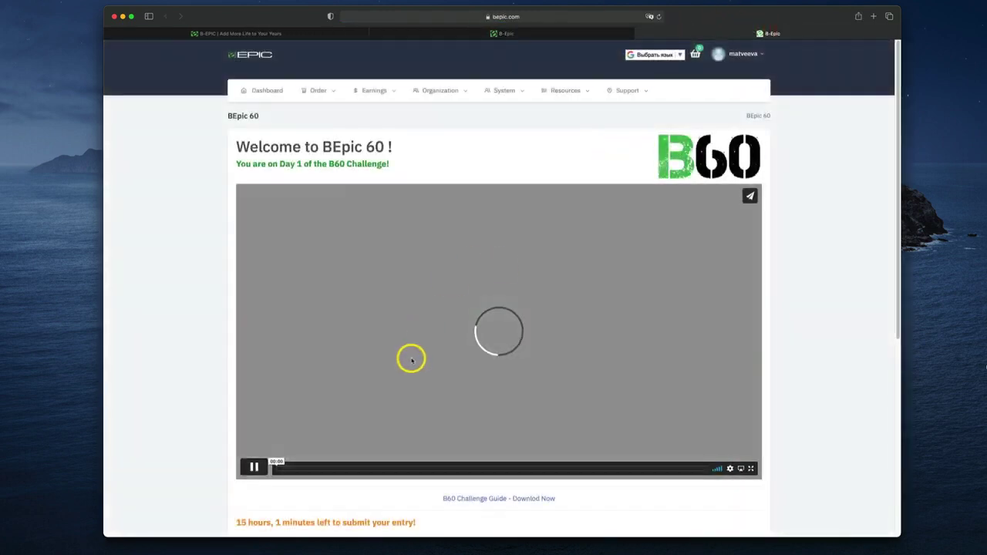
{"action": "scroll", "coordinate": [441, 354], "scroll_direction": "down", "scroll_amount": 5}
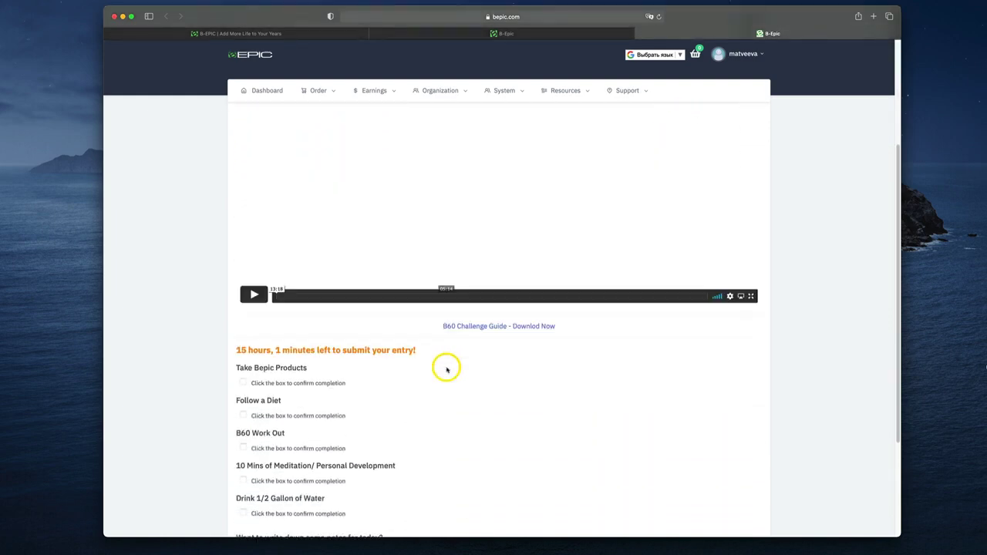
{"action": "scroll", "coordinate": [388, 375], "scroll_direction": "down", "scroll_amount": 2}
{"action": "scroll", "coordinate": [408, 365], "scroll_direction": "up", "scroll_amount": 5}
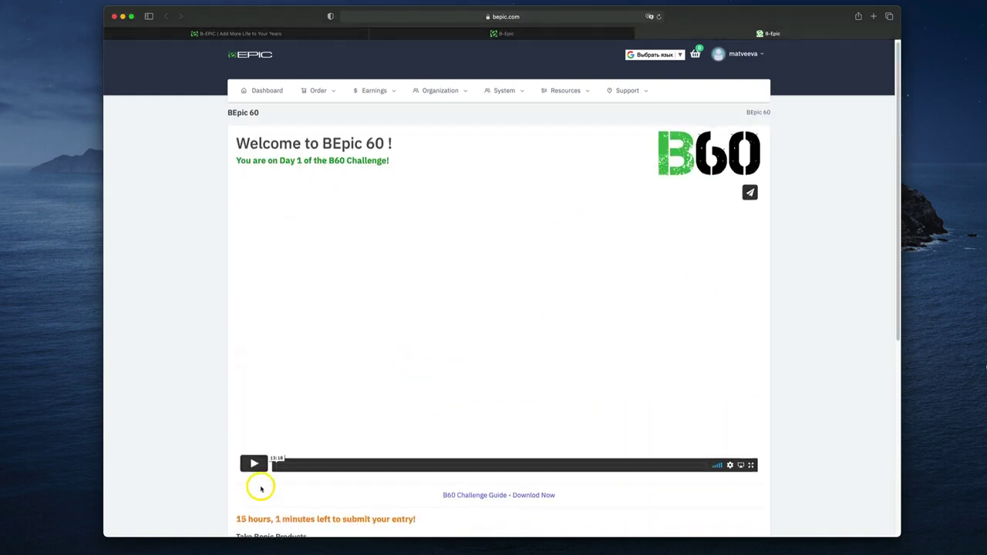
{"action": "left_click", "coordinate": [254, 464]}
{"action": "left_click", "coordinate": [283, 464]}
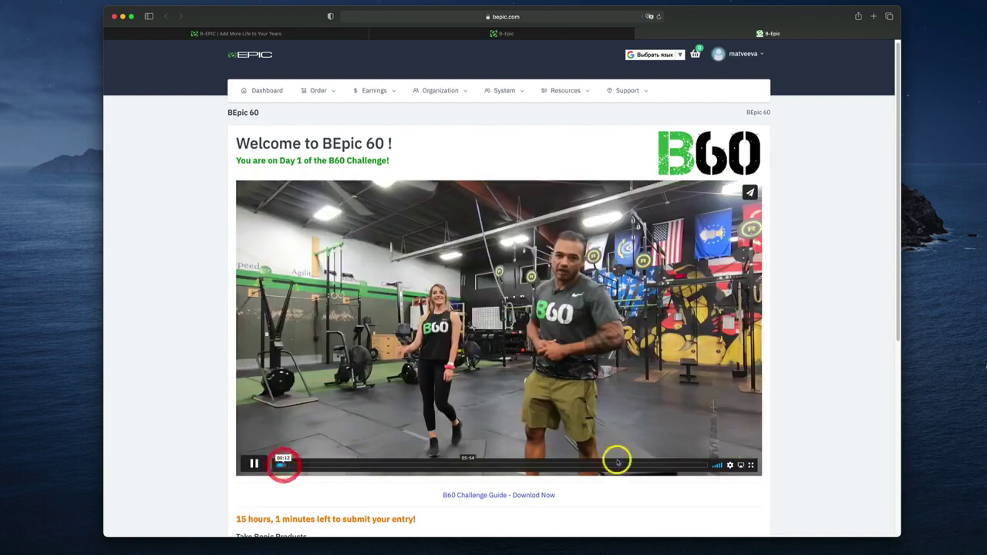
{"action": "left_click", "coordinate": [718, 465]}
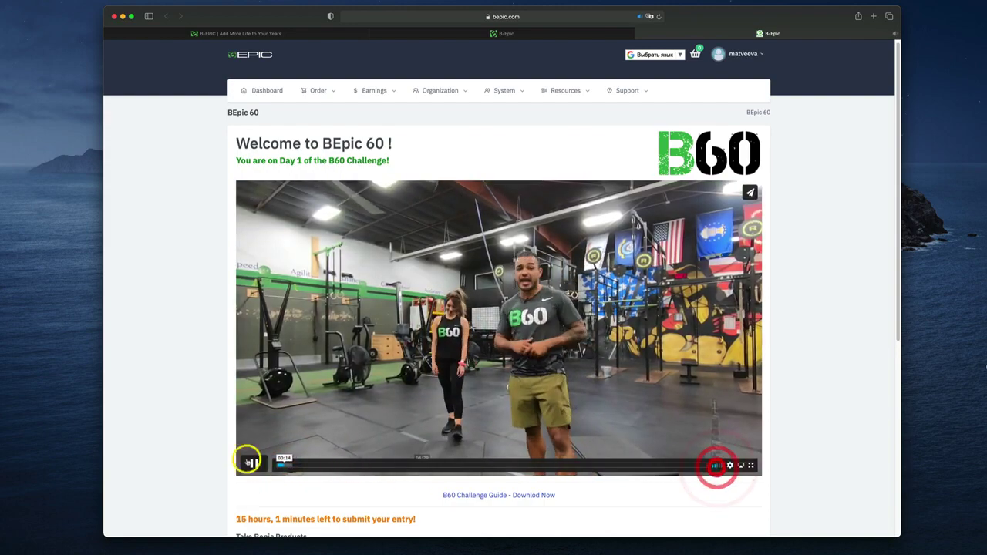
{"action": "left_click", "coordinate": [248, 463]}
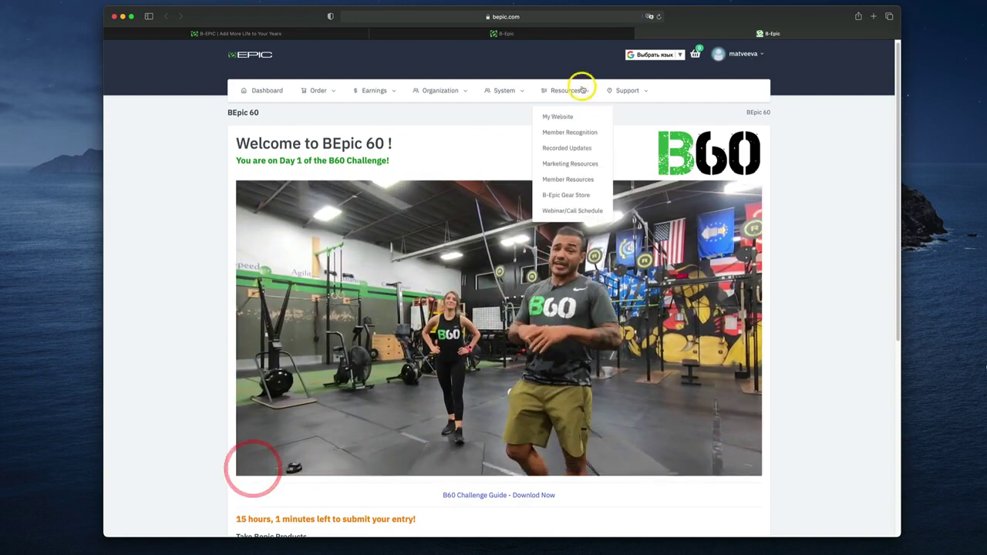
{"action": "left_click", "coordinate": [640, 34]}
{"action": "scroll", "coordinate": [874, 254], "scroll_direction": "down", "scroll_amount": 5}
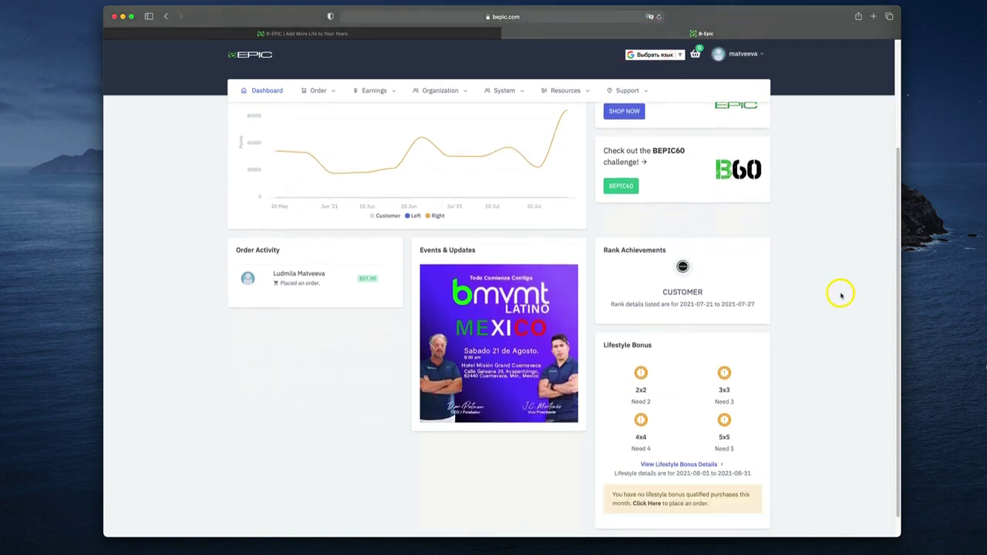
{"action": "scroll", "coordinate": [392, 272], "scroll_direction": "up", "scroll_amount": 1}
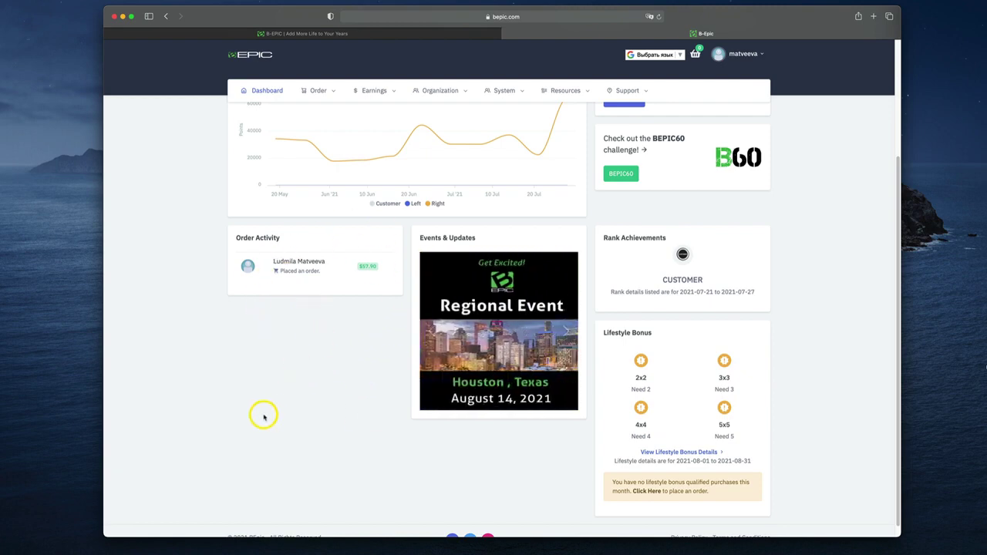
{"action": "scroll", "coordinate": [522, 359], "scroll_direction": "up", "scroll_amount": 4}
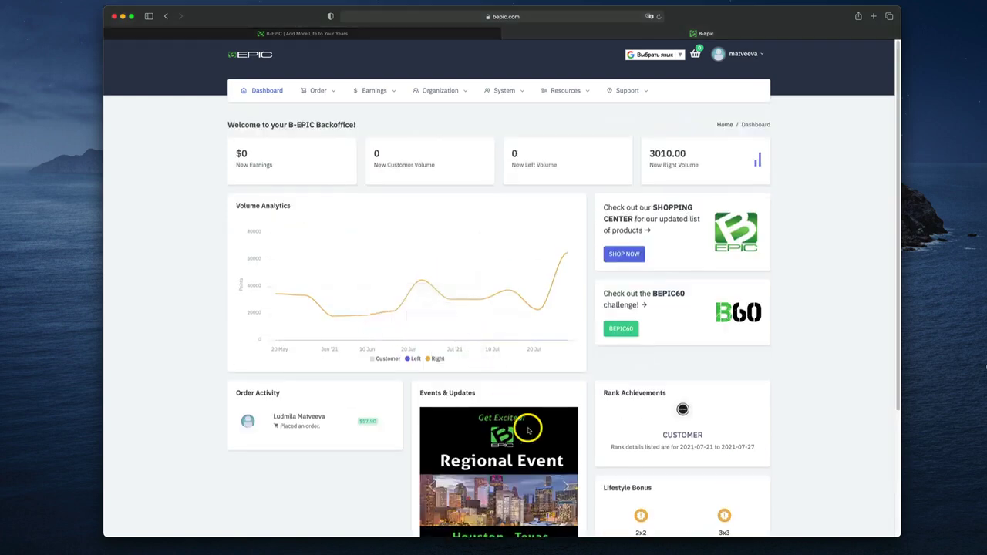
{"action": "scroll", "coordinate": [513, 314], "scroll_direction": "down", "scroll_amount": 2}
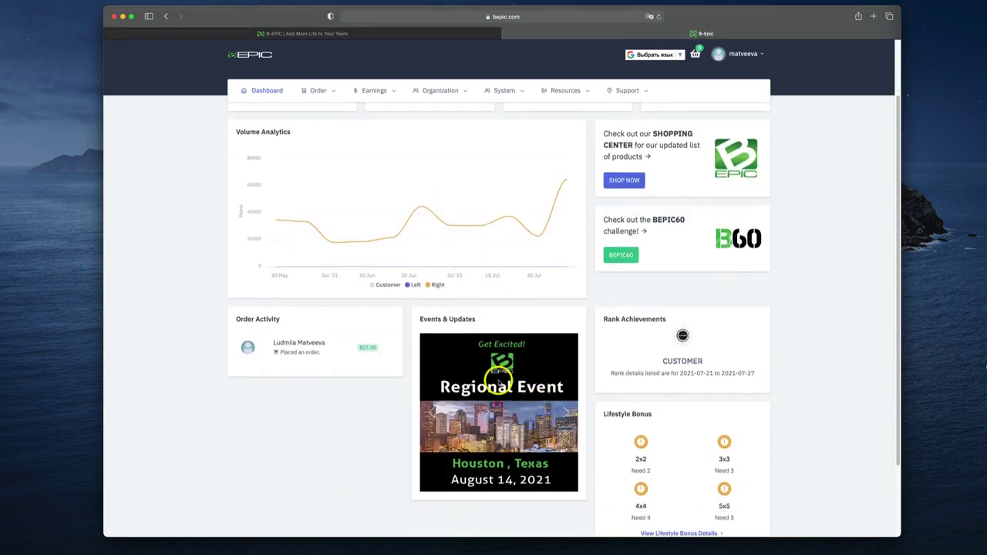
{"action": "scroll", "coordinate": [825, 321], "scroll_direction": "up", "scroll_amount": 2}
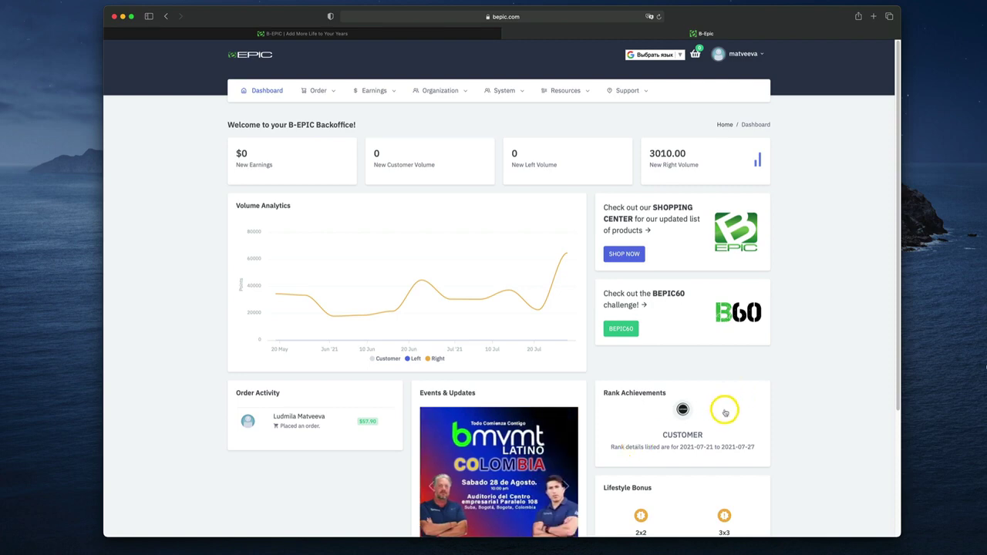
{"action": "scroll", "coordinate": [812, 444], "scroll_direction": "down", "scroll_amount": 5}
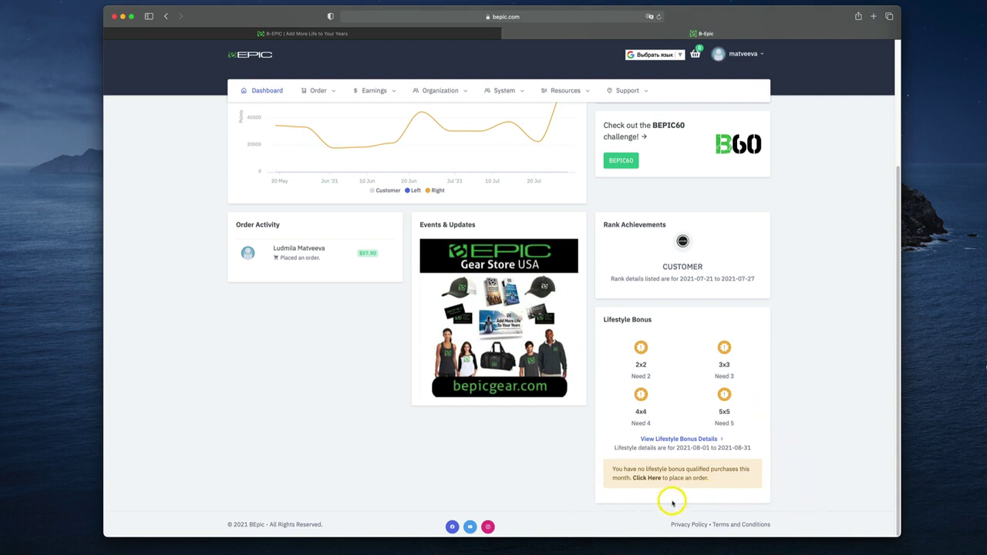
{"action": "left_click_drag", "start_coordinate": [615, 467], "coordinate": [720, 483]}
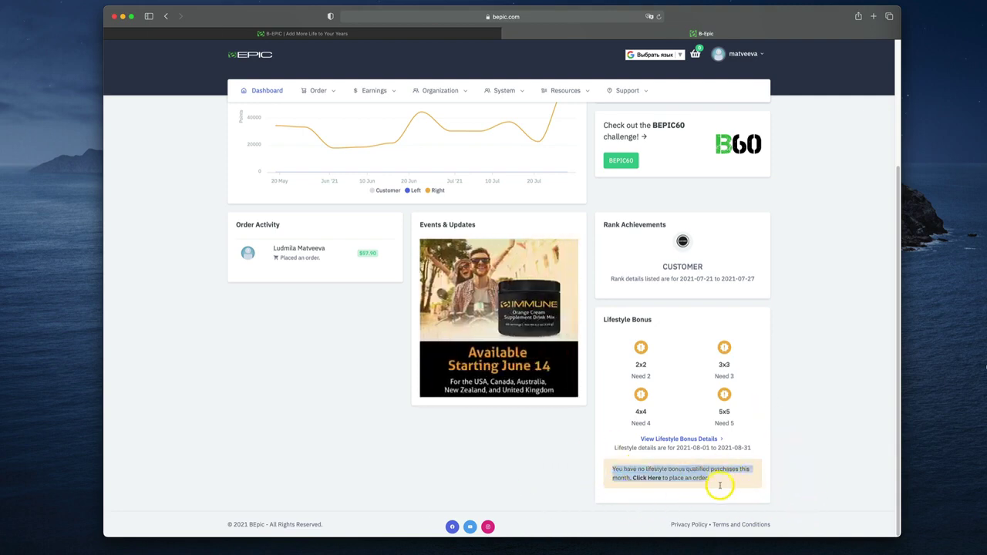
{"action": "left_click", "coordinate": [771, 485]}
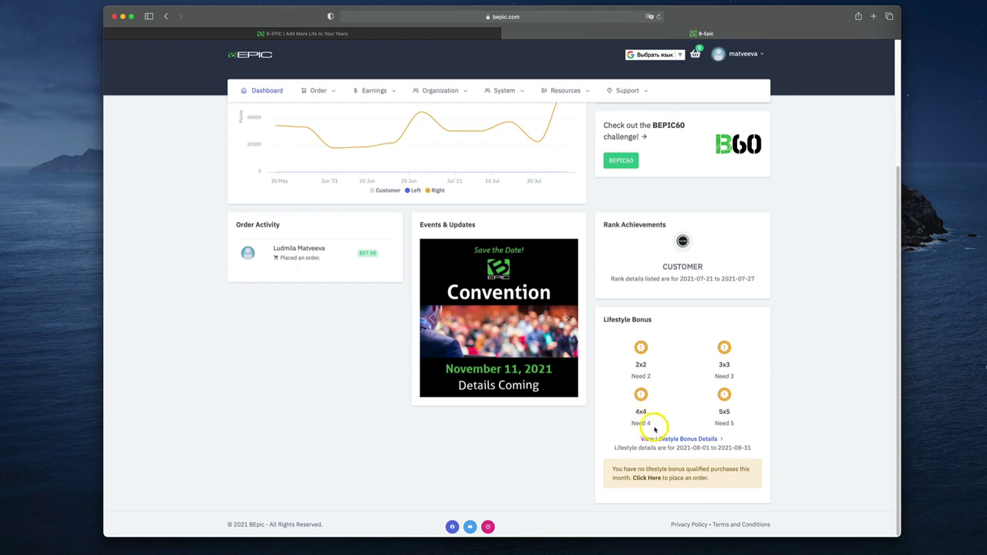
{"action": "scroll", "coordinate": [641, 423], "scroll_direction": "up", "scroll_amount": 5}
{"action": "scroll", "coordinate": [654, 429], "scroll_direction": "down", "scroll_amount": 5}
{"action": "scroll", "coordinate": [590, 360], "scroll_direction": "up", "scroll_amount": 2}
{"action": "scroll", "coordinate": [591, 361], "scroll_direction": "down", "scroll_amount": 2}
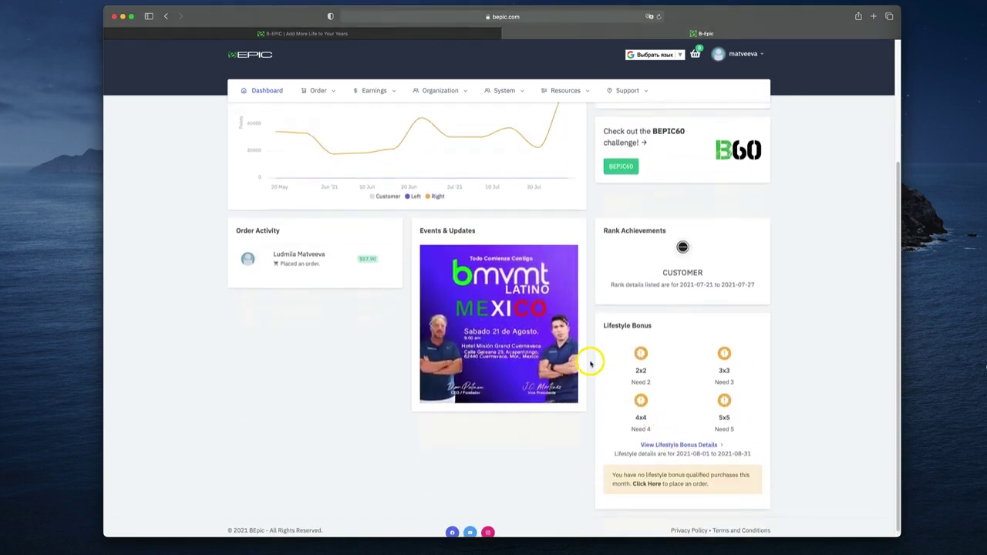
{"action": "left_click", "coordinate": [665, 450]}
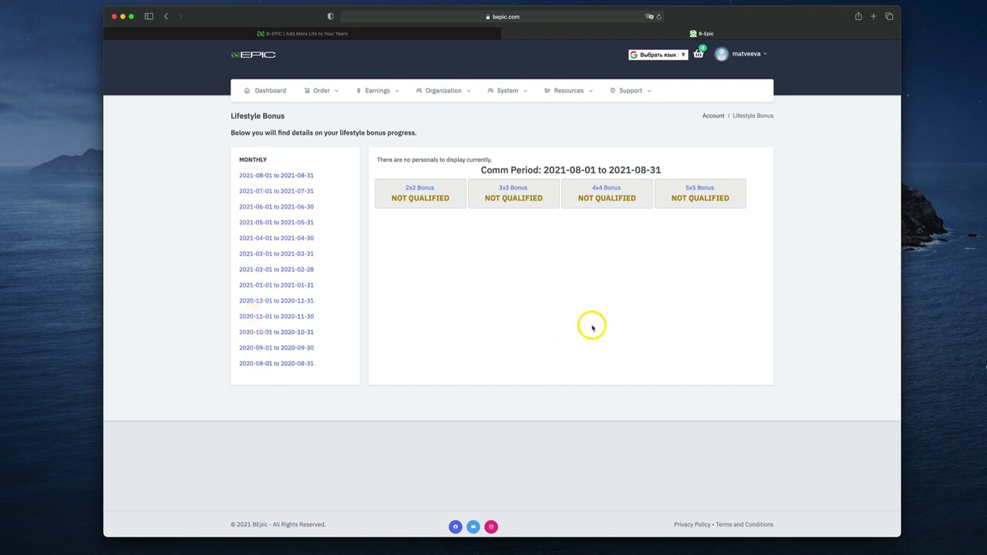
{"action": "left_click", "coordinate": [512, 189]}
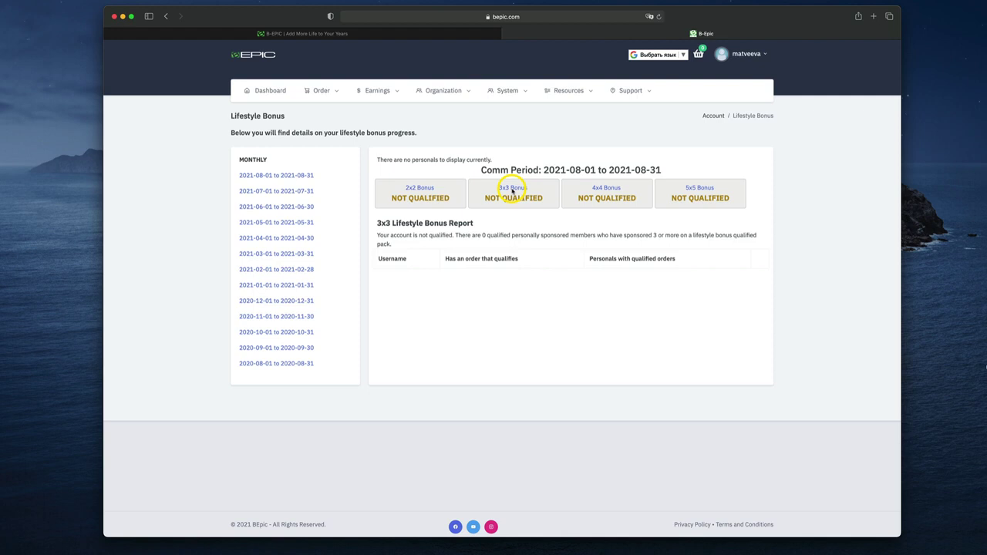
{"action": "left_click", "coordinate": [274, 90]}
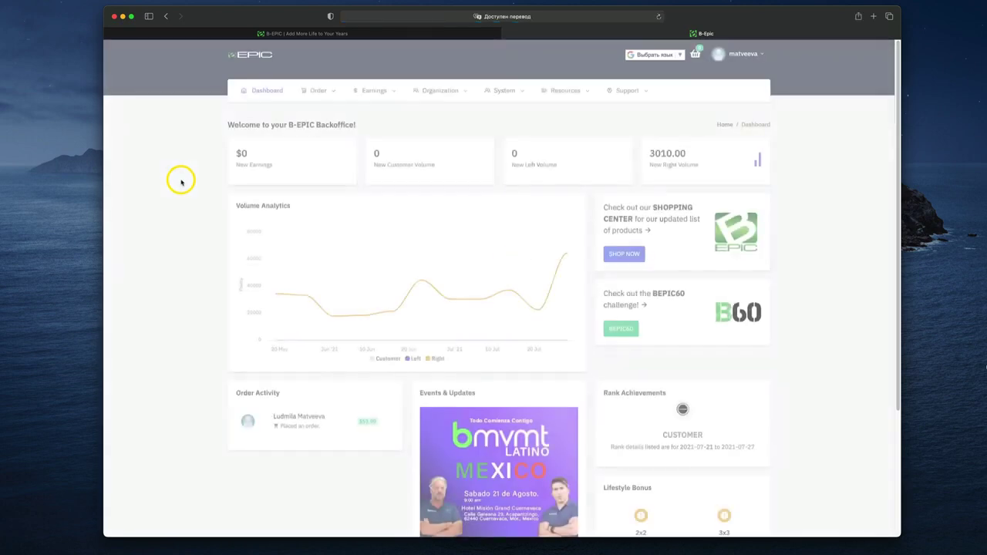
{"action": "scroll", "coordinate": [172, 189], "scroll_direction": "down", "scroll_amount": 4}
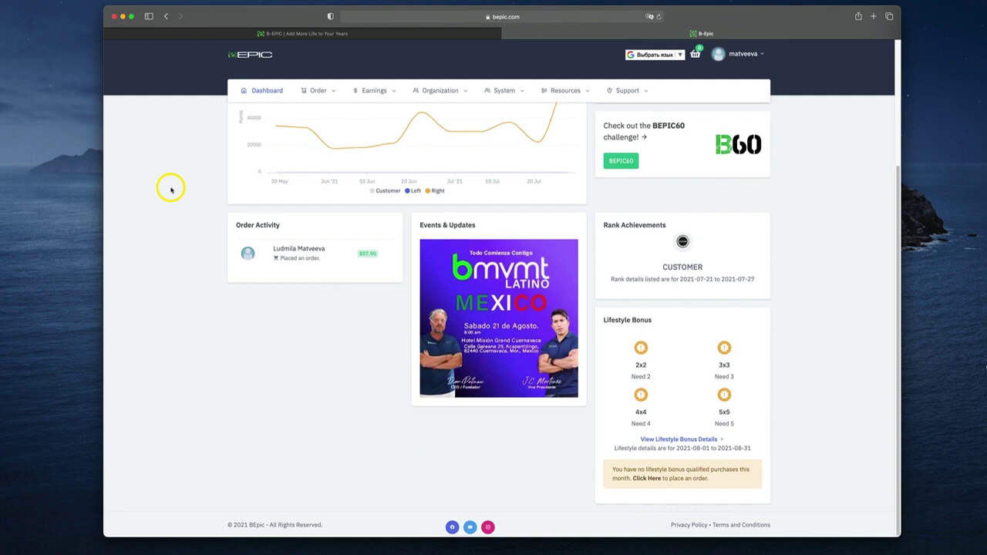
{"action": "scroll", "coordinate": [171, 189], "scroll_direction": "up", "scroll_amount": 4}
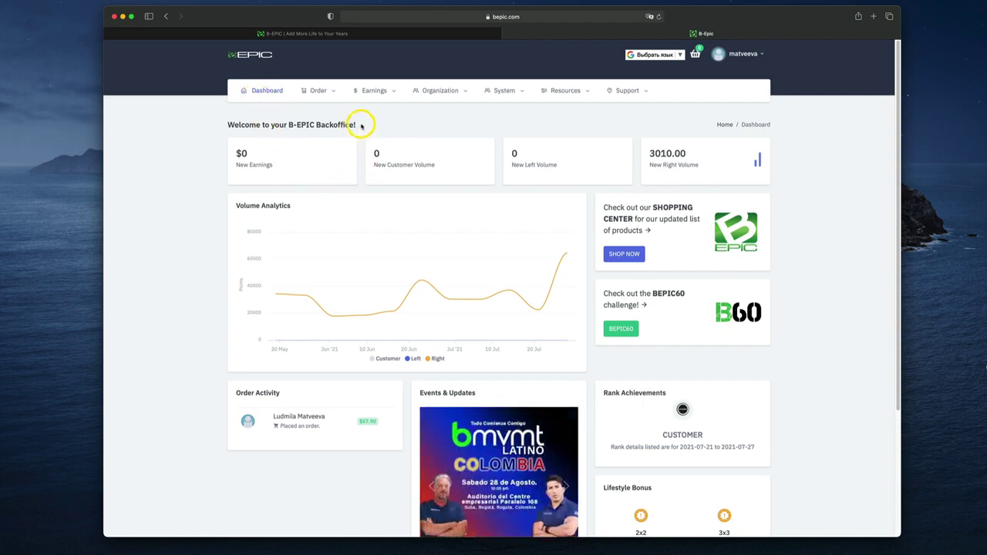
{"action": "mouse_move", "coordinate": [321, 95]}
{"action": "mouse_move", "coordinate": [515, 94]}
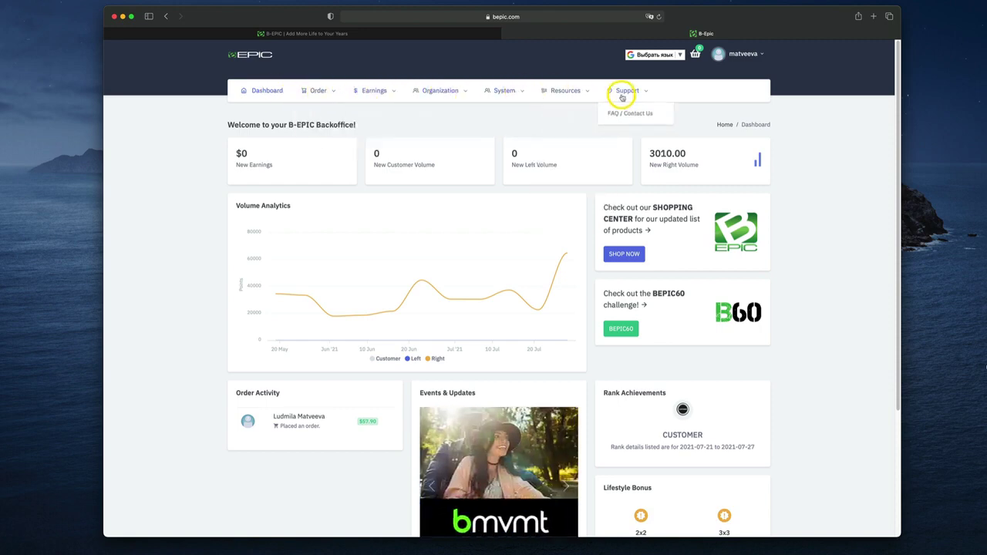
{"action": "mouse_move", "coordinate": [366, 91]}
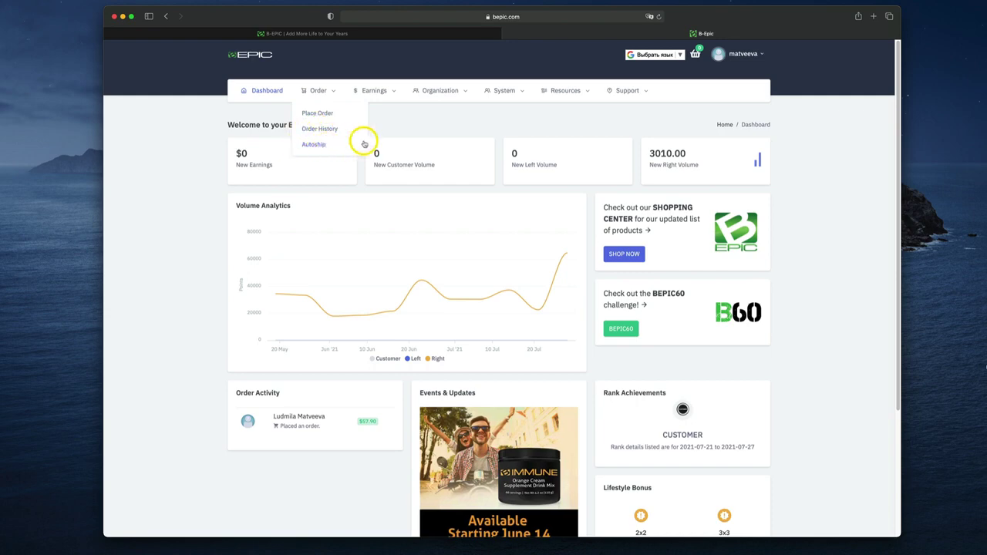
Set the monthly autoship profile to Disabled, accept the billing terms and save it
{"action": "left_click", "coordinate": [320, 147]}
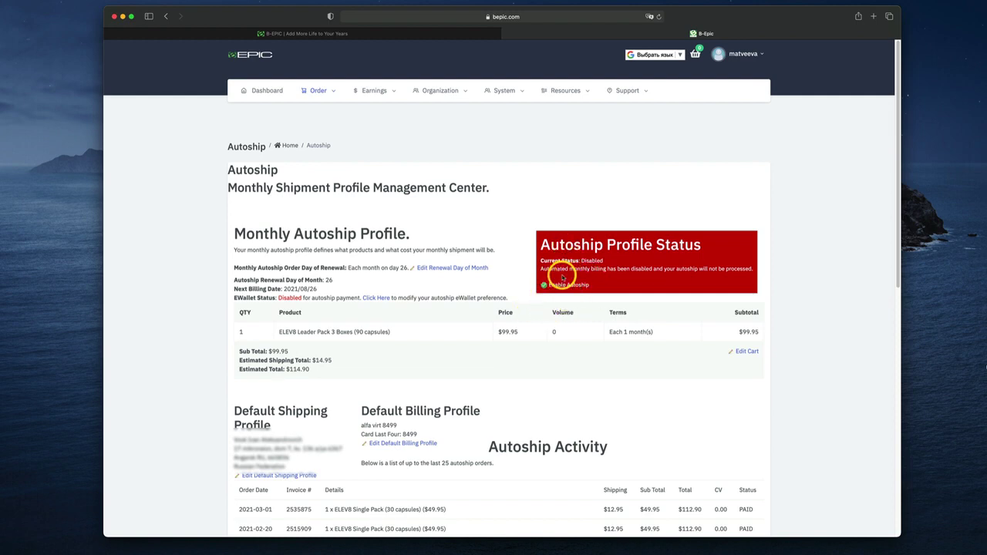
{"action": "left_click", "coordinate": [563, 286]}
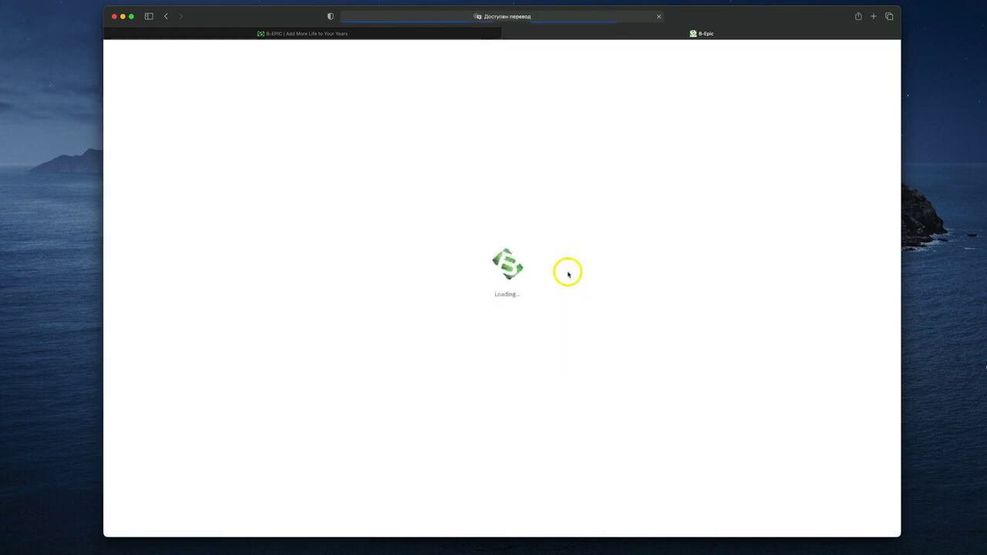
{"action": "left_click", "coordinate": [261, 282]}
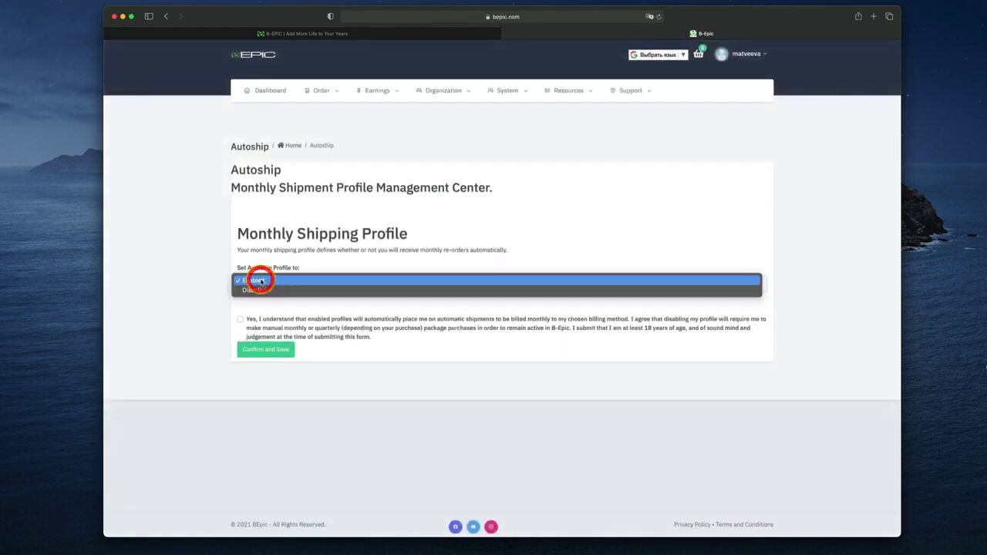
{"action": "left_click", "coordinate": [258, 284]}
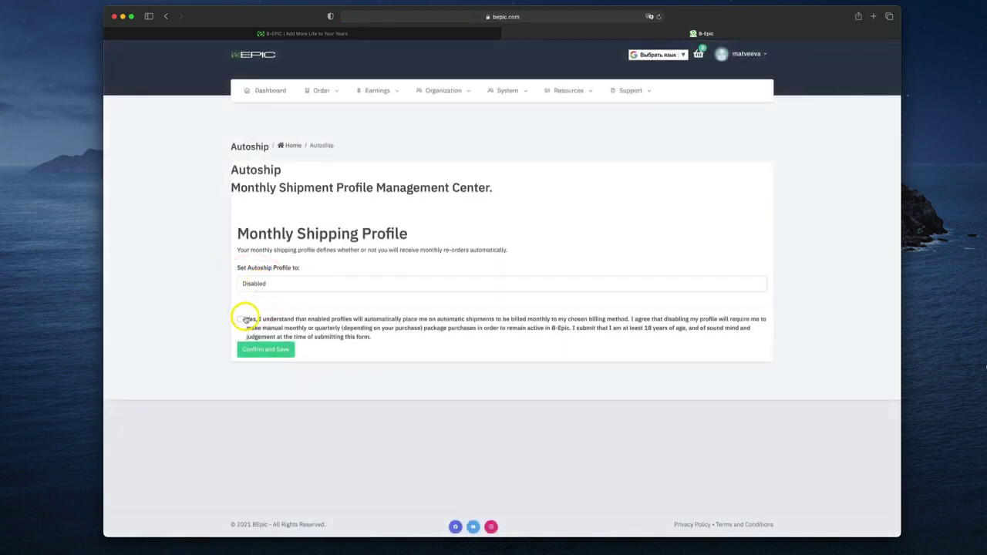
{"action": "left_click", "coordinate": [239, 319]}
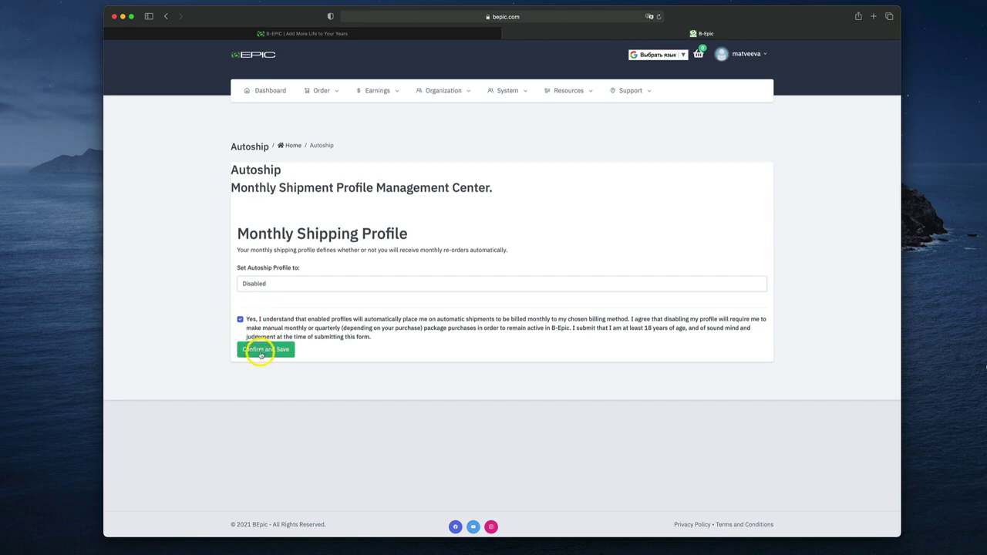
{"action": "left_click", "coordinate": [260, 351]}
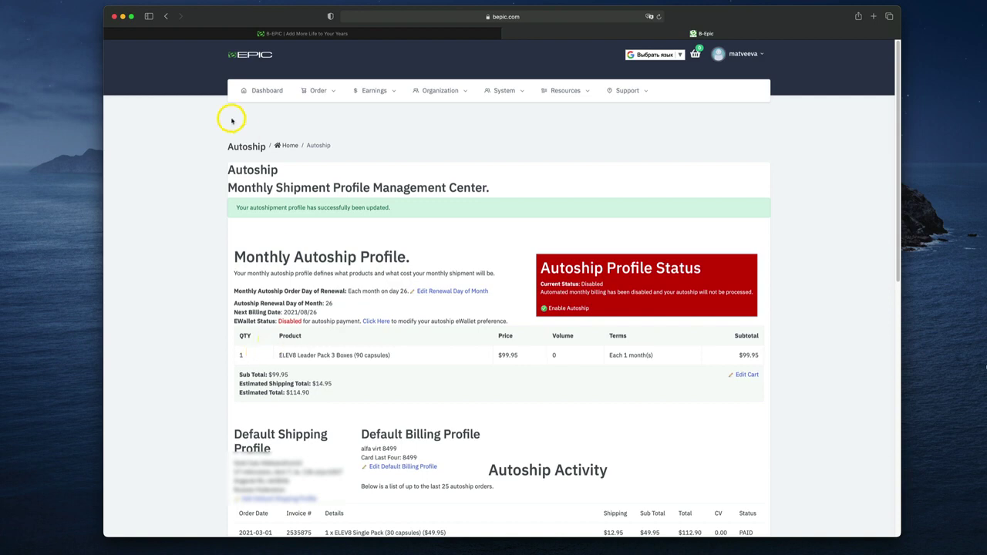
{"action": "left_click", "coordinate": [318, 90]}
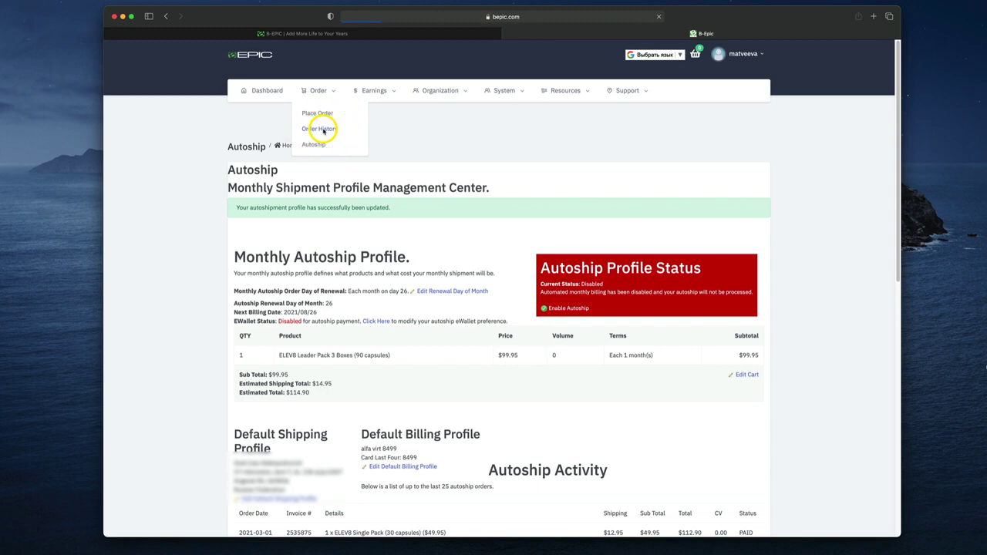
View the eWallet-paid order history, then move on to the Place Order catalogue
{"action": "left_click", "coordinate": [323, 129]}
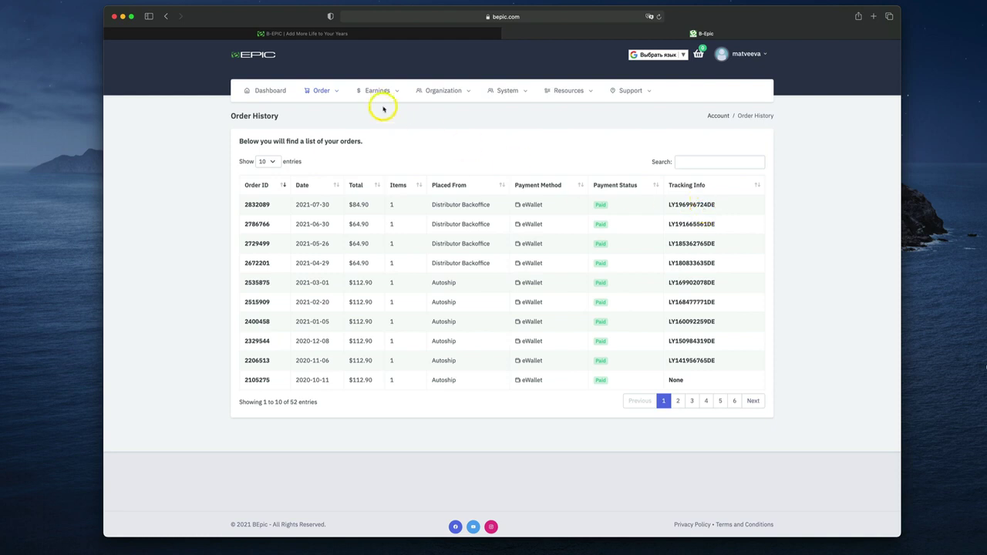
{"action": "mouse_move", "coordinate": [324, 94]}
{"action": "left_click", "coordinate": [318, 114]}
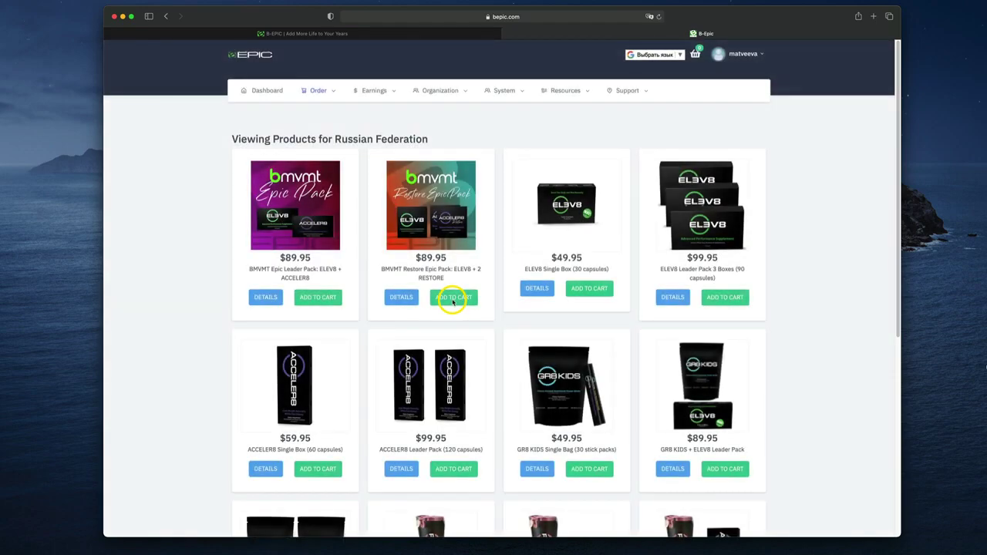
Browse the Russian Federation product grid and add ELEV8 Single Box to the cart
{"action": "scroll", "coordinate": [787, 324], "scroll_direction": "down", "scroll_amount": 5}
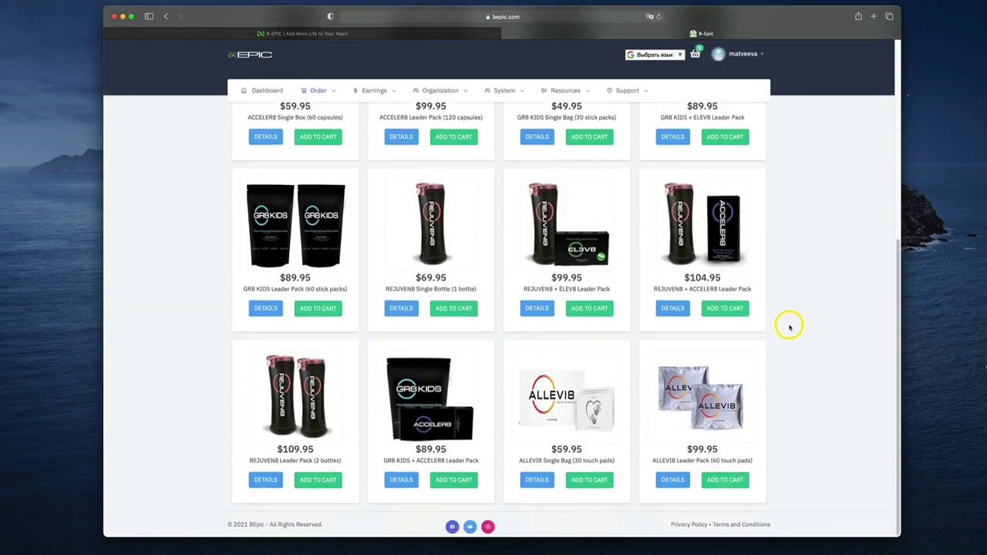
{"action": "scroll", "coordinate": [790, 329], "scroll_direction": "up", "scroll_amount": 5}
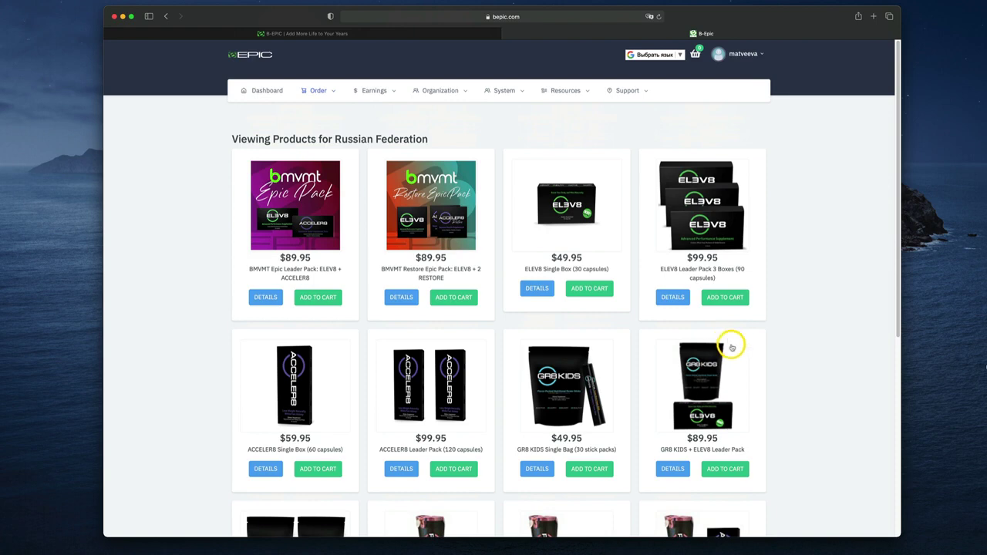
{"action": "left_click", "coordinate": [591, 291]}
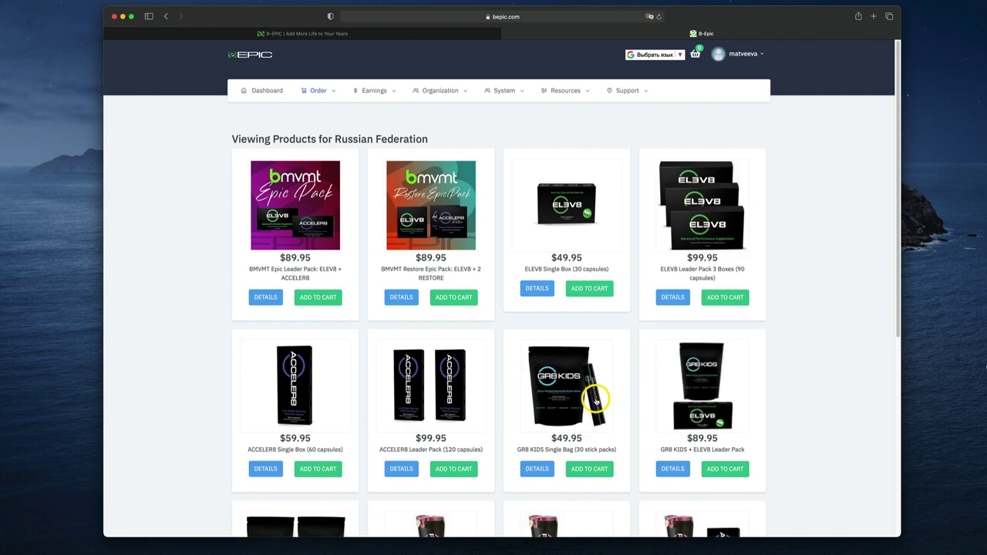
{"action": "scroll", "coordinate": [733, 439], "scroll_direction": "down", "scroll_amount": 5}
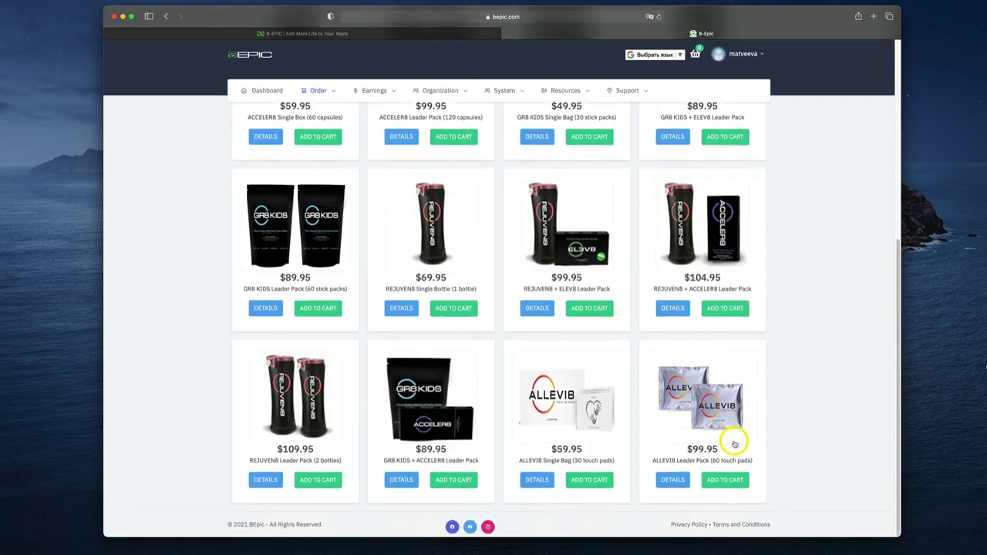
{"action": "scroll", "coordinate": [742, 456], "scroll_direction": "up", "scroll_amount": 5}
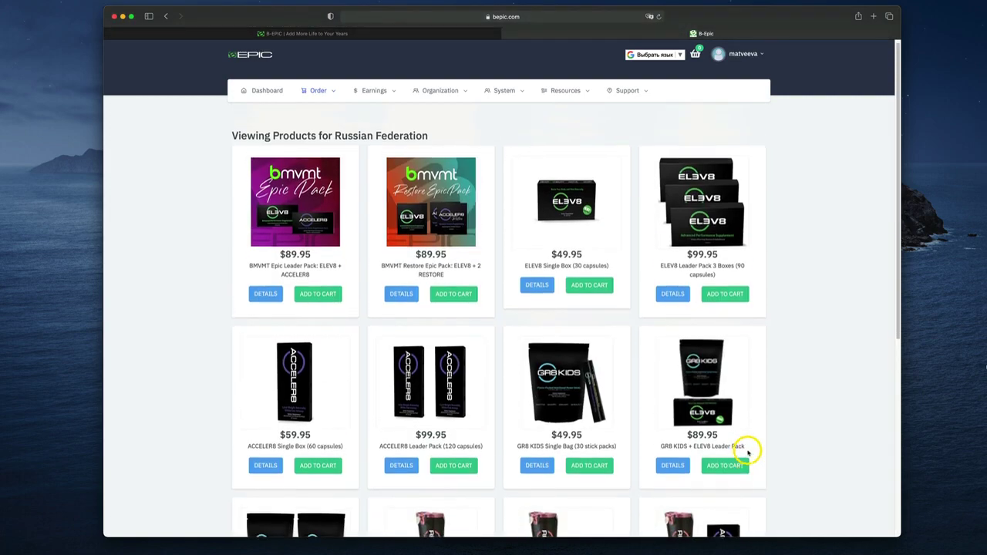
{"action": "scroll", "coordinate": [744, 456], "scroll_direction": "down", "scroll_amount": 5}
{"action": "scroll", "coordinate": [745, 456], "scroll_direction": "up", "scroll_amount": 5}
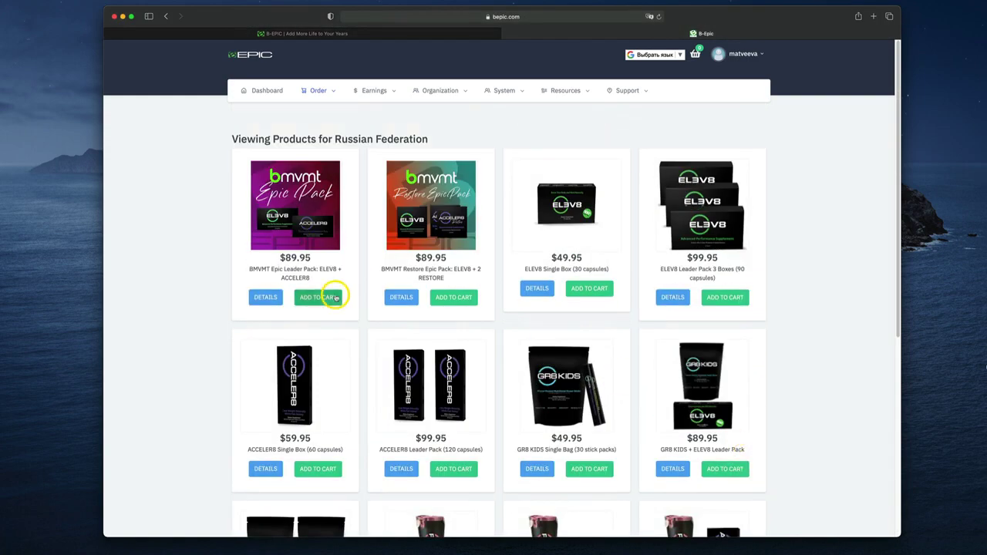
{"action": "left_click", "coordinate": [374, 91]}
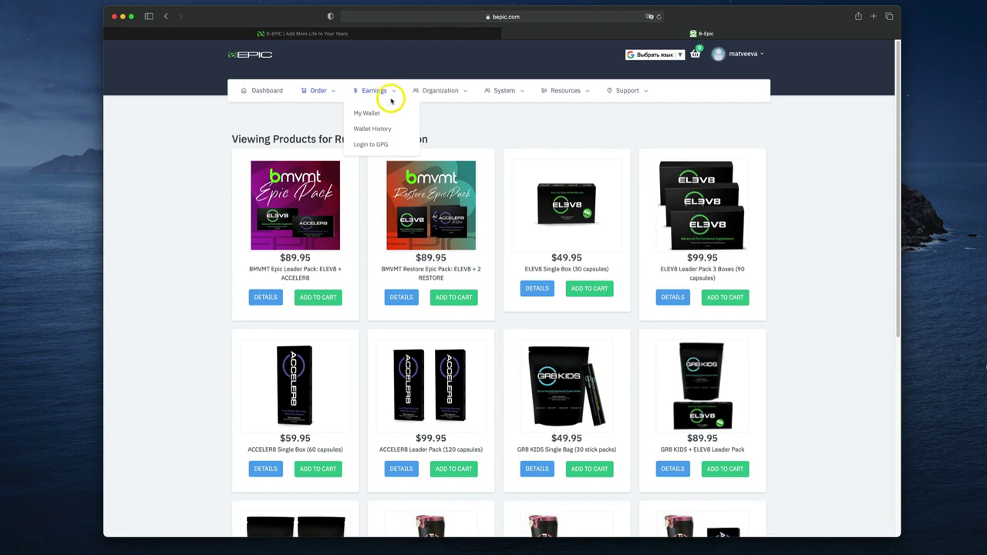
Check the eWallet transaction history, then the My Wallet page with its $201.00 balance
{"action": "mouse_move", "coordinate": [369, 99]}
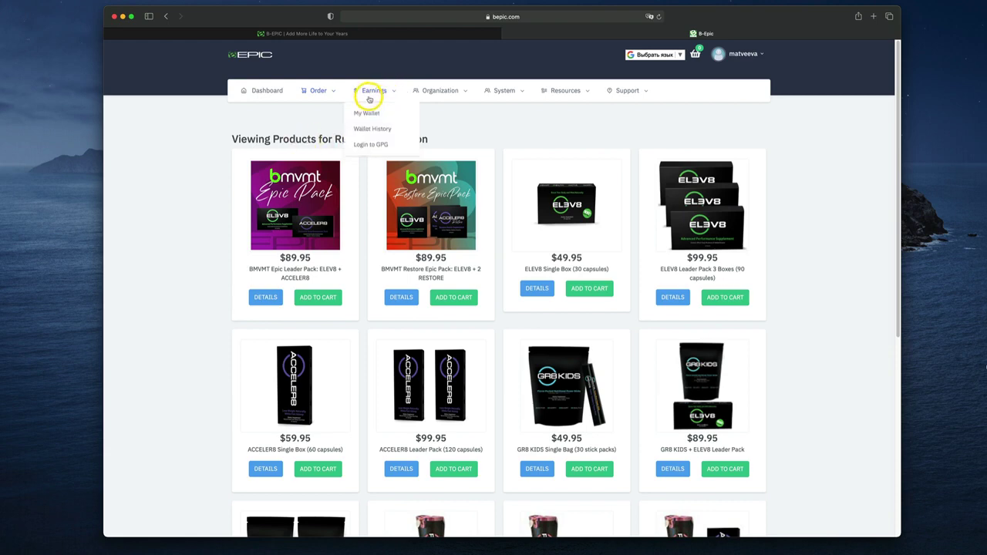
{"action": "left_click", "coordinate": [381, 133]}
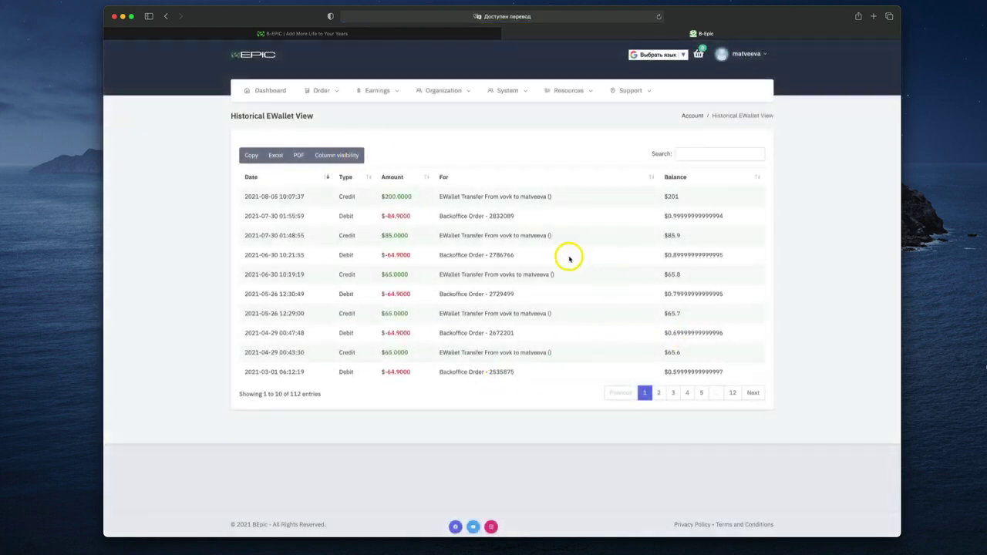
{"action": "mouse_move", "coordinate": [379, 94]}
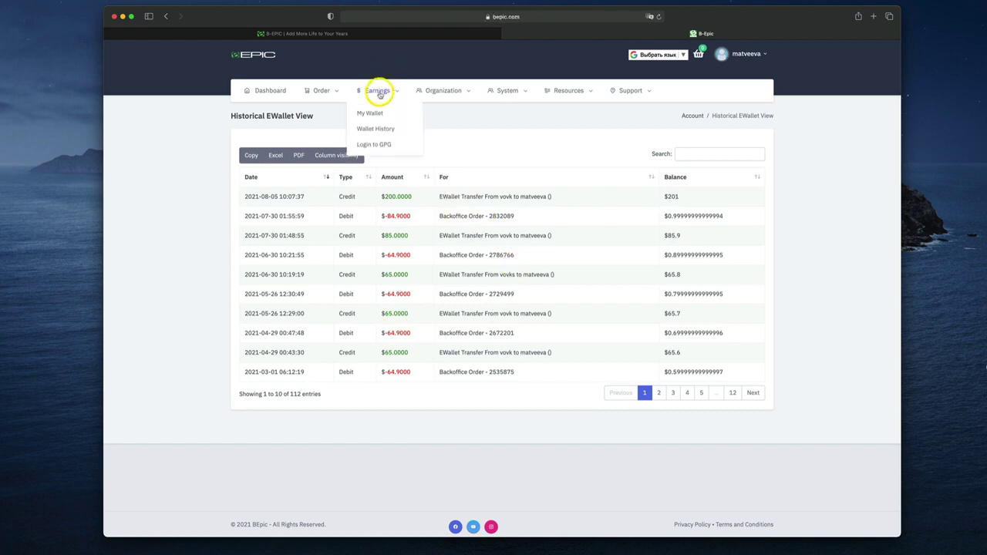
{"action": "left_click", "coordinate": [372, 115]}
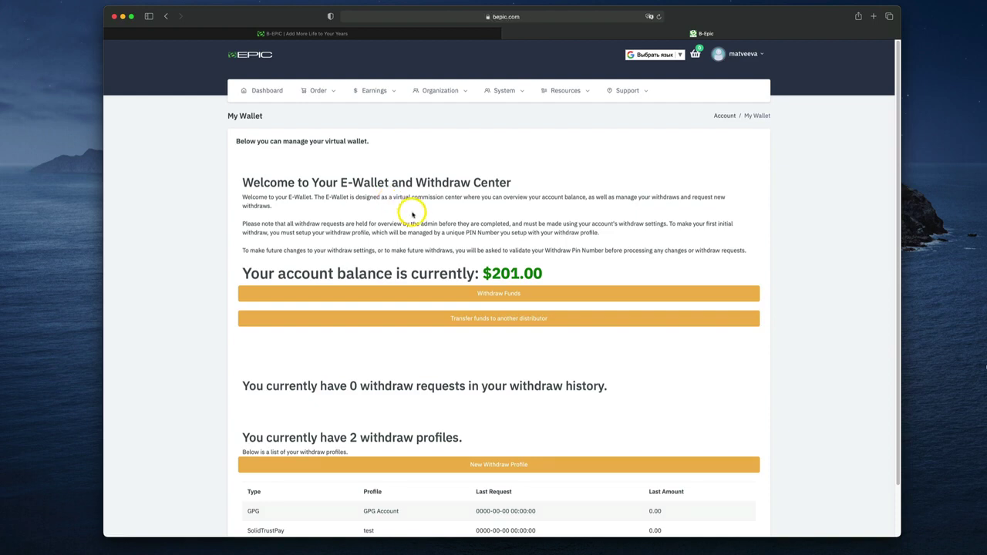
{"action": "scroll", "coordinate": [504, 409], "scroll_direction": "down", "scroll_amount": 2}
{"action": "scroll", "coordinate": [505, 469], "scroll_direction": "up", "scroll_amount": 2}
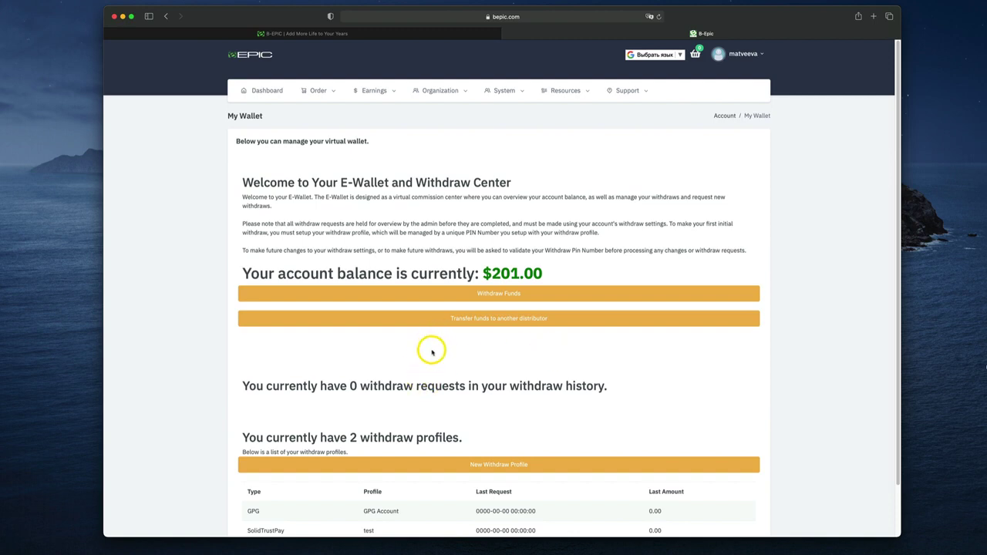
Begin a fund transfer with 50 as the amount and the recipient's username
{"action": "left_click", "coordinate": [549, 321]}
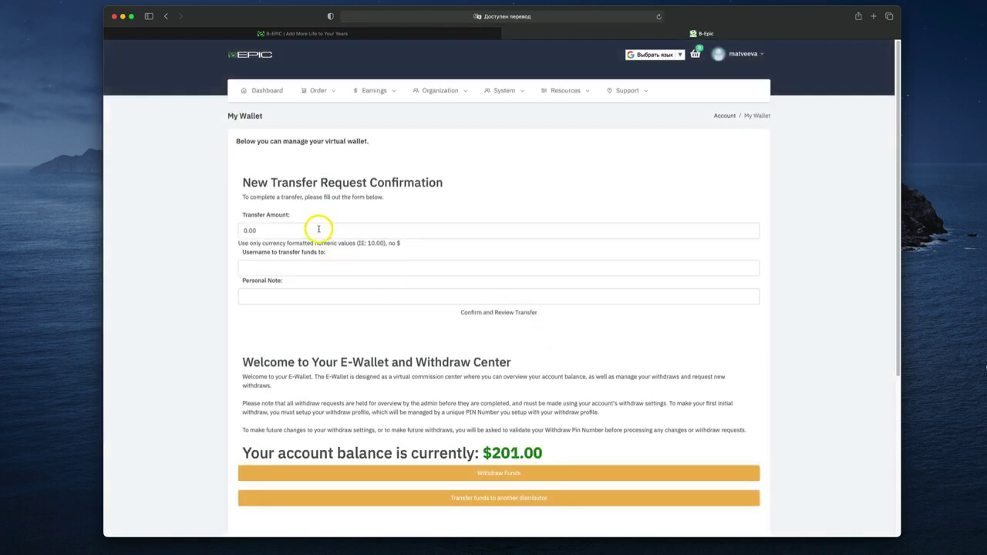
{"action": "left_click", "coordinate": [318, 230]}
{"action": "type", "text": "50"}
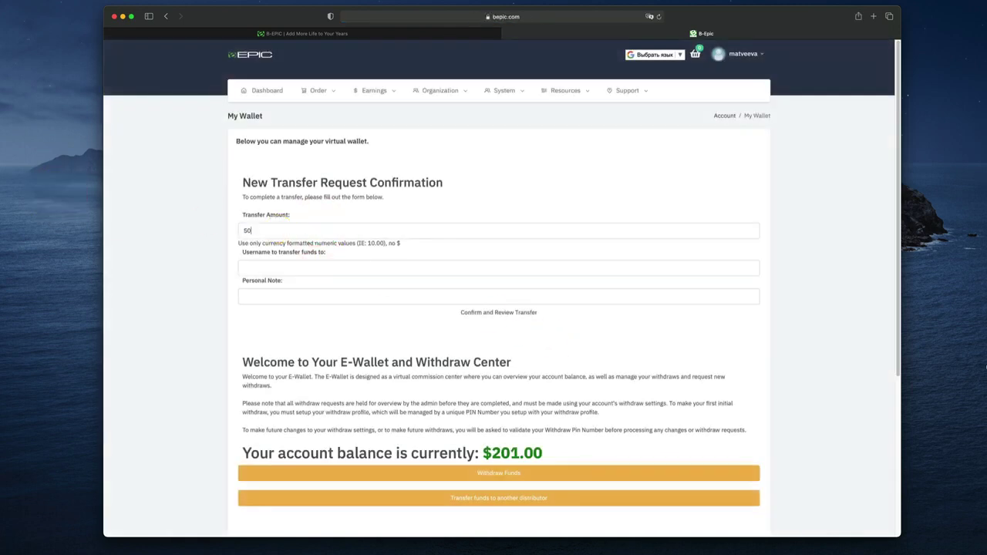
{"action": "left_click", "coordinate": [316, 275]}
{"action": "type", "text": "vovks"}
Choose the saved recipient username from the suggestions and submit the transfer for review
{"action": "left_click", "coordinate": [293, 337]}
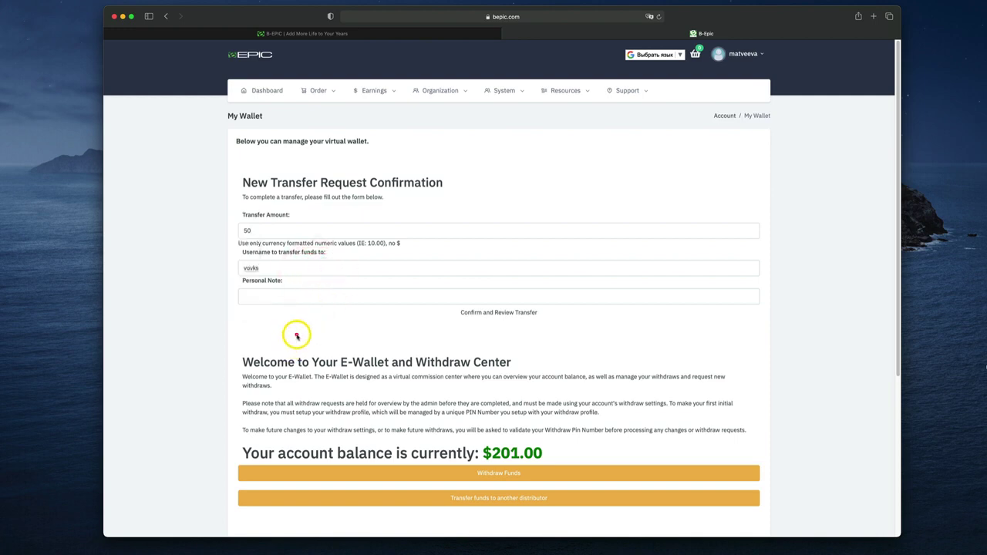
{"action": "left_click", "coordinate": [282, 274]}
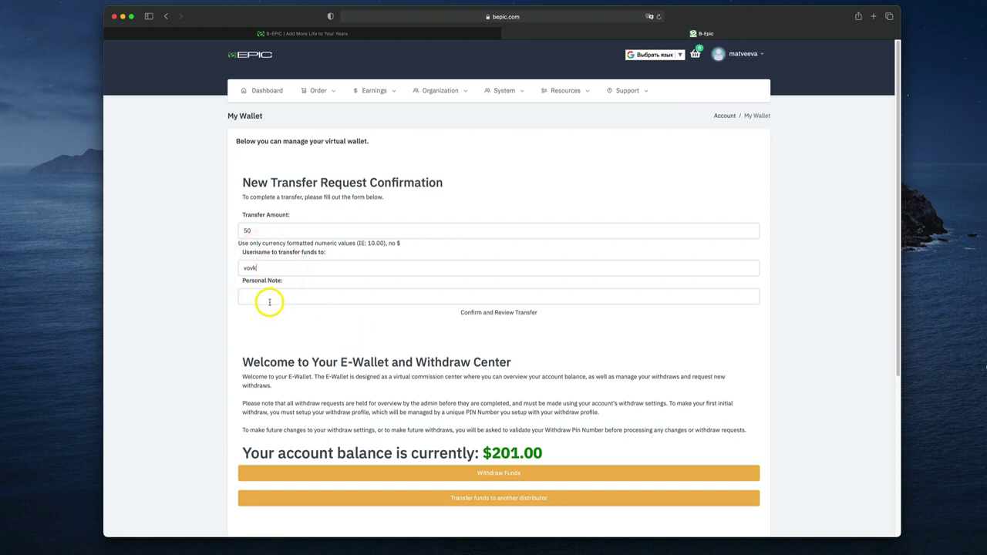
{"action": "left_click", "coordinate": [268, 340]}
{"action": "left_click", "coordinate": [273, 275]}
{"action": "left_click", "coordinate": [252, 286]}
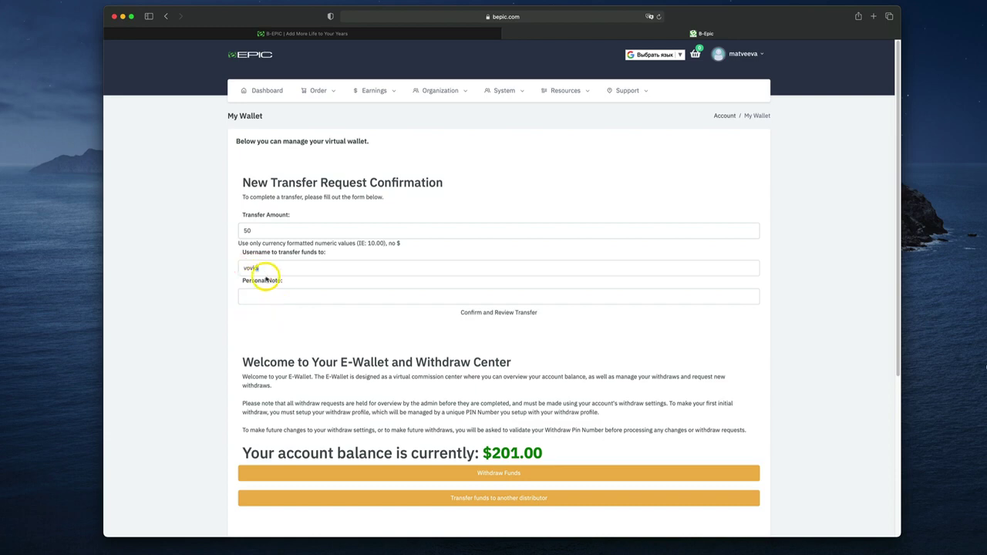
{"action": "left_click", "coordinate": [264, 319]}
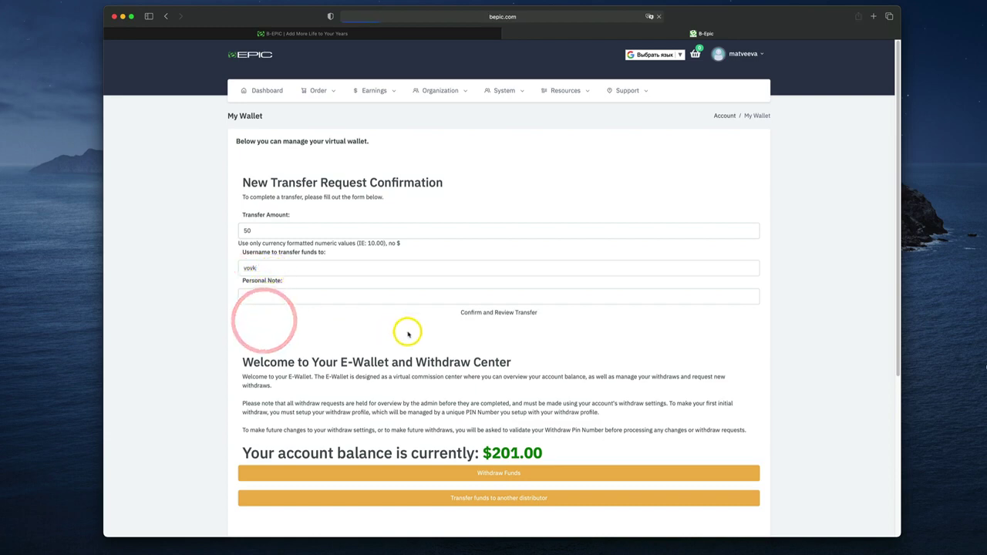
{"action": "left_click", "coordinate": [468, 318]}
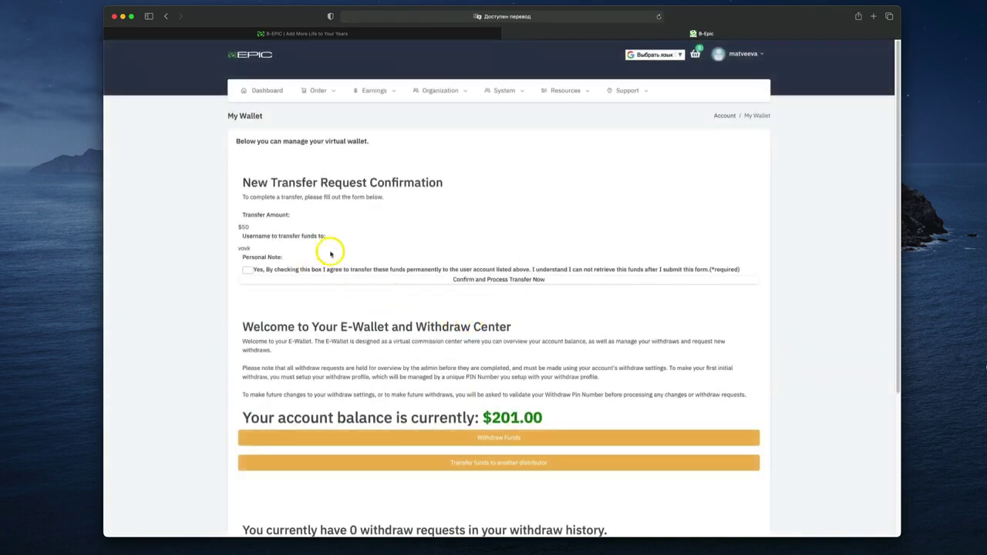
Restart the transfer from My Wallet with amount 50 and the recipient's username
{"action": "mouse_move", "coordinate": [379, 91]}
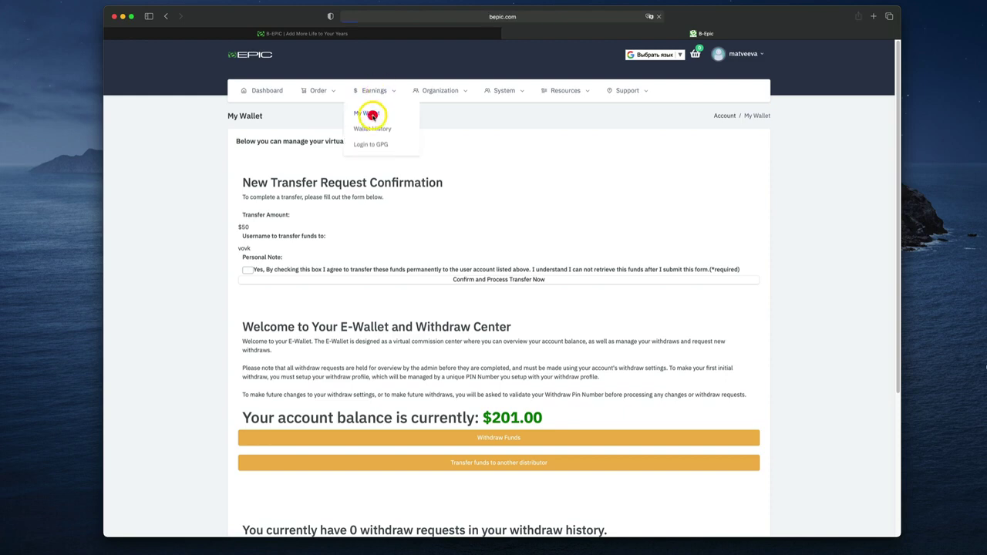
{"action": "left_click", "coordinate": [372, 115]}
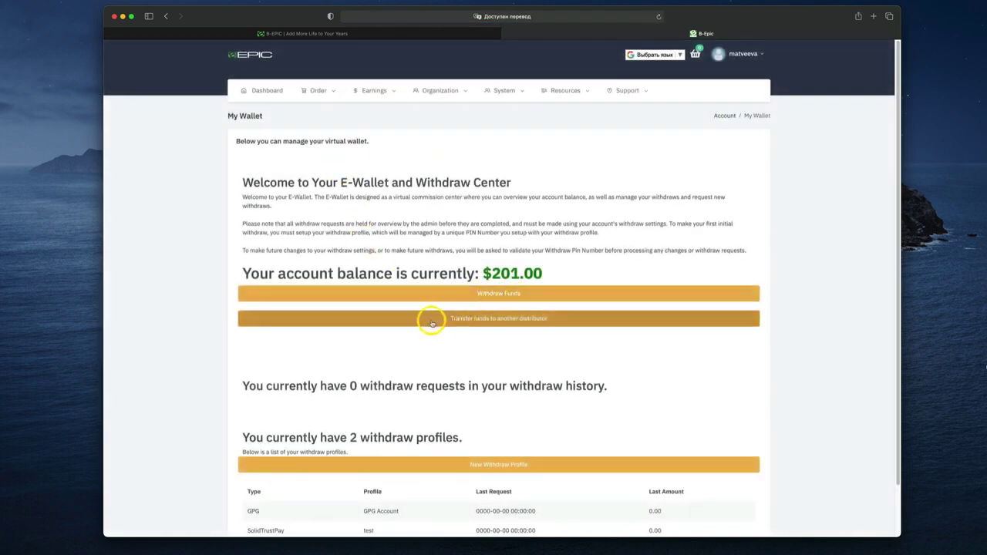
{"action": "left_click", "coordinate": [491, 321]}
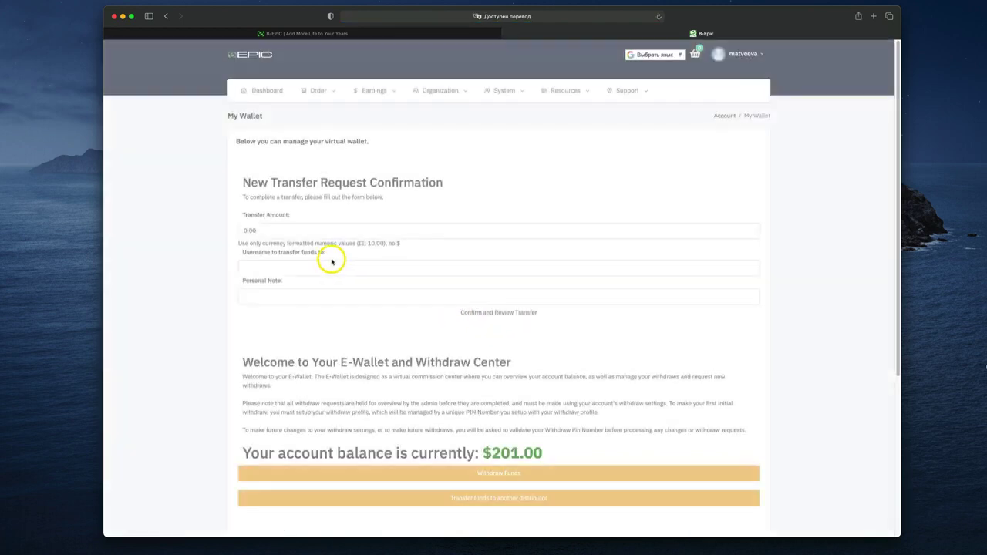
{"action": "left_click_drag", "start_coordinate": [275, 230], "coordinate": [212, 233]}
{"action": "type", "text": "50"}
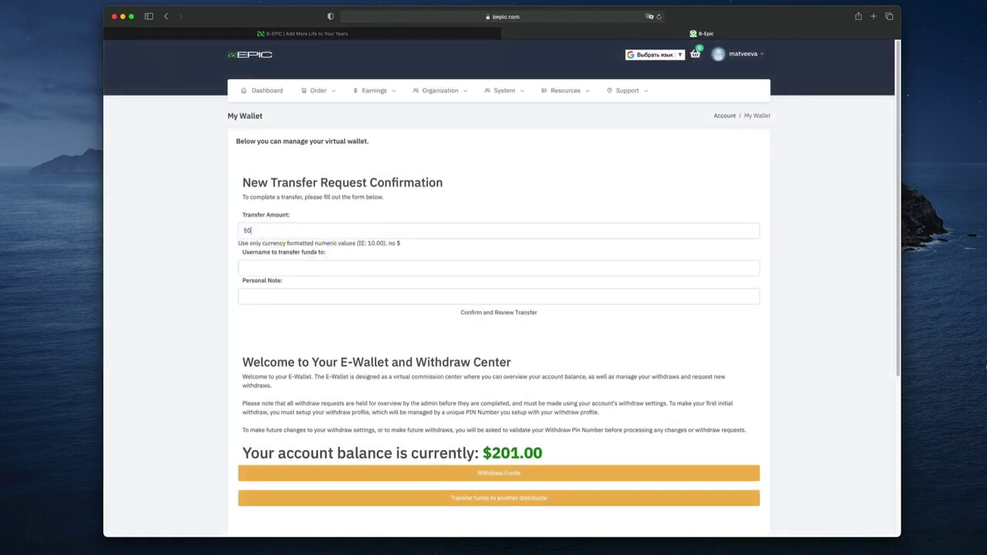
{"action": "type", "text": "vovk"}
{"action": "left_click", "coordinate": [254, 286]}
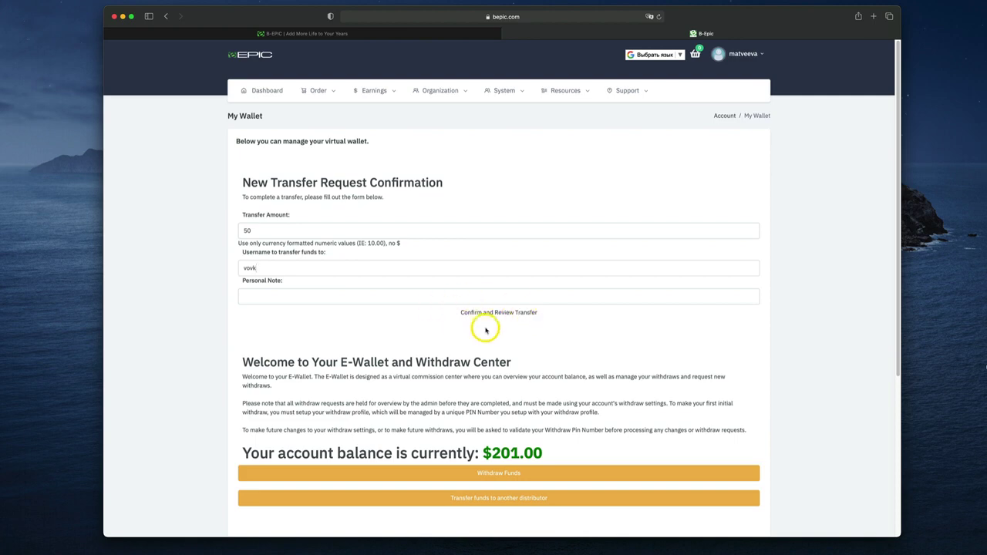
Review the transfer, agree it is permanent, and process the $50 transfer
{"action": "left_click", "coordinate": [526, 315]}
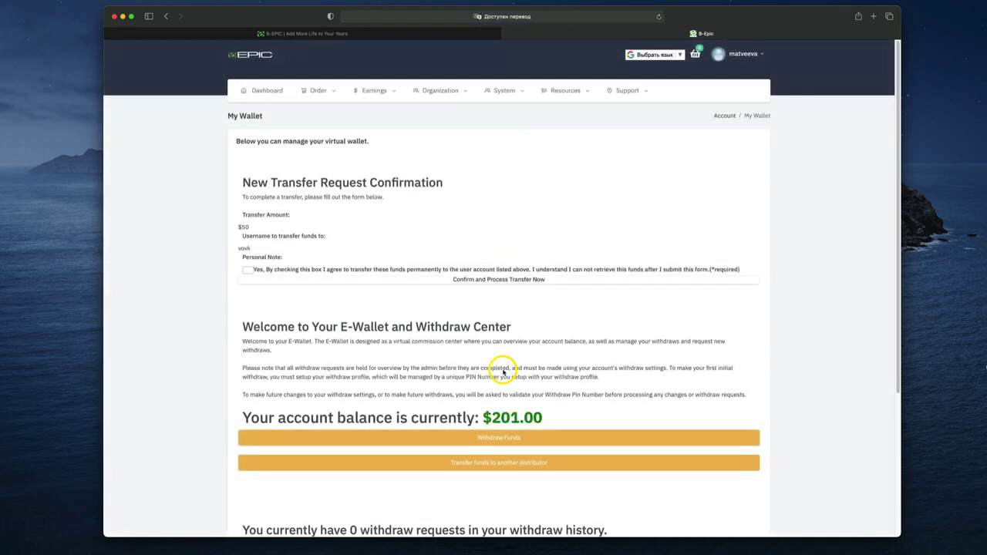
{"action": "left_click", "coordinate": [249, 270]}
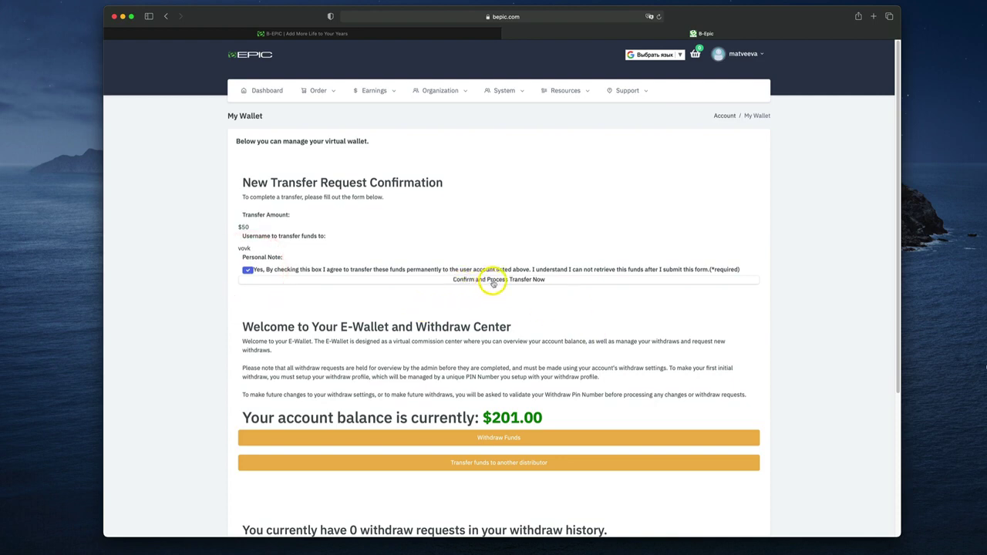
{"action": "left_click", "coordinate": [489, 281]}
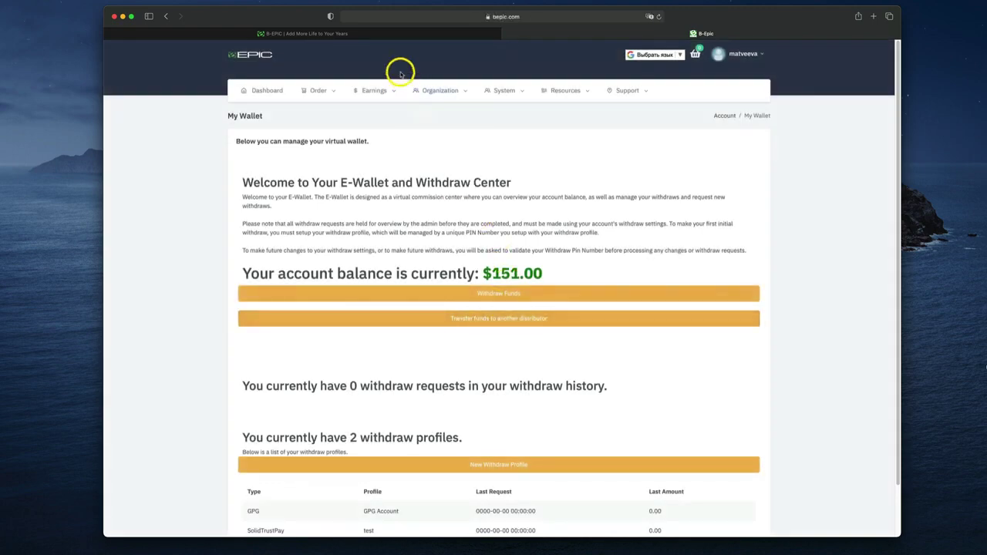
Open the eWallet history and highlight the new -50.0000 transfer debit entry
{"action": "mouse_move", "coordinate": [362, 90]}
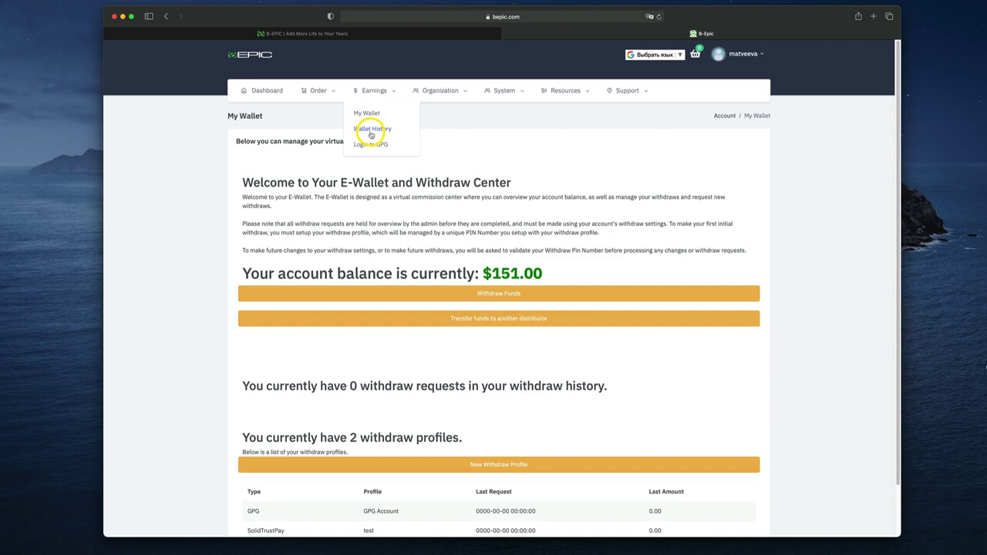
{"action": "left_click", "coordinate": [371, 132]}
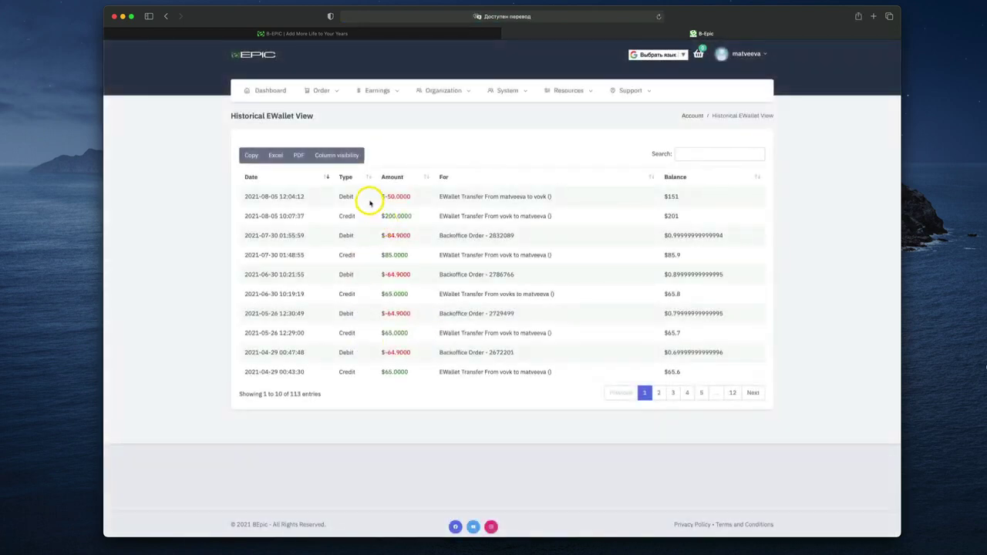
{"action": "left_click_drag", "start_coordinate": [384, 198], "coordinate": [556, 198]}
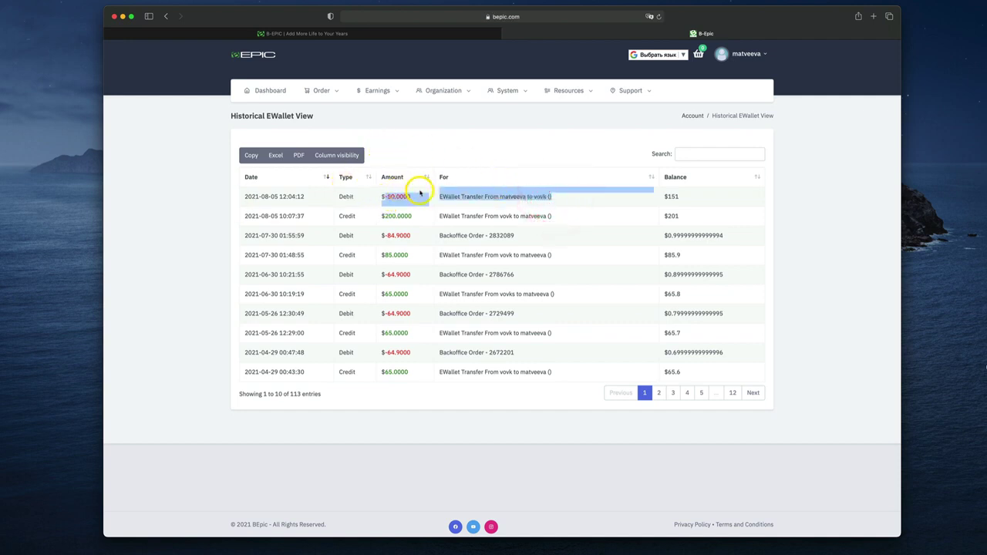
{"action": "mouse_move", "coordinate": [391, 98]}
{"action": "mouse_move", "coordinate": [420, 91]}
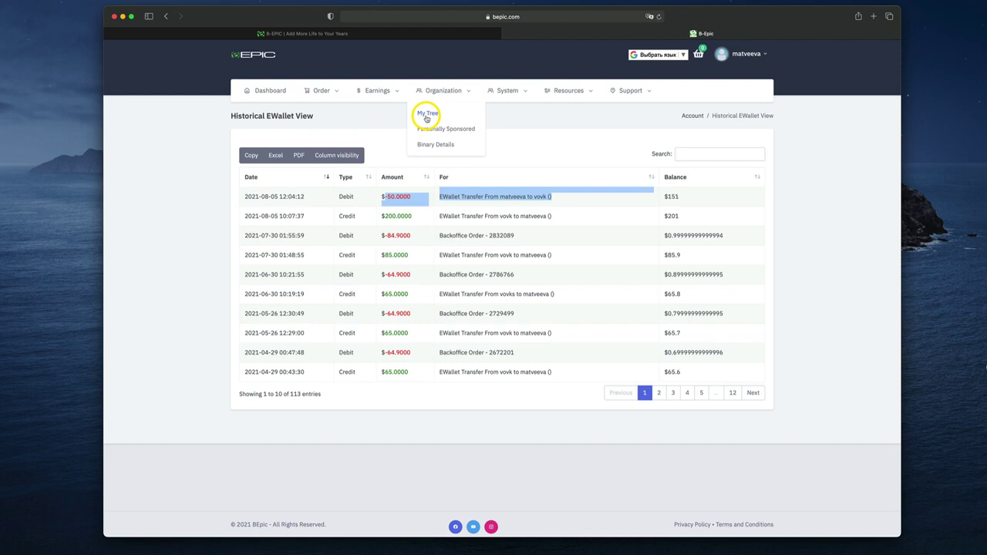
Open My Tree, then open and close the TREE TOP > GOTO USERNAME form
{"action": "left_click", "coordinate": [426, 116]}
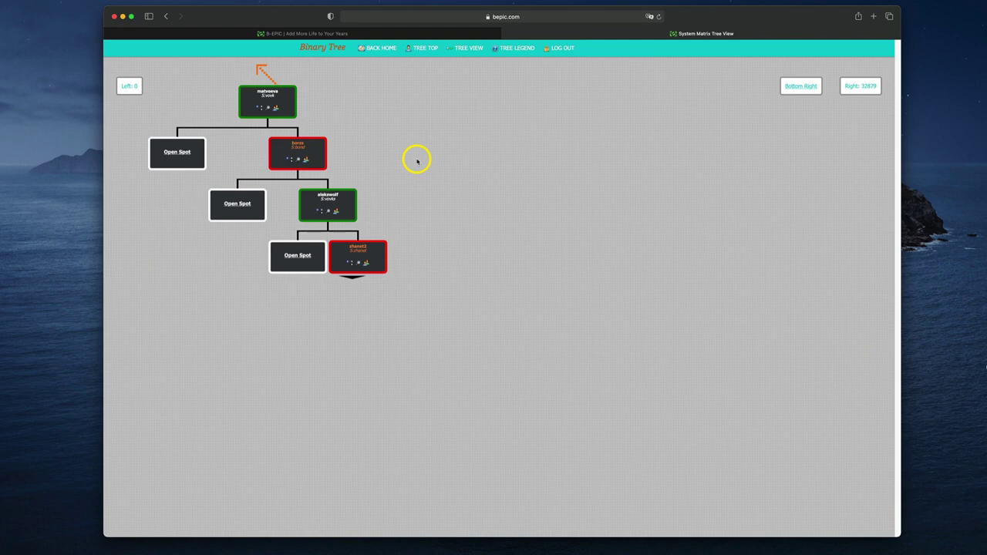
{"action": "left_click", "coordinate": [428, 49]}
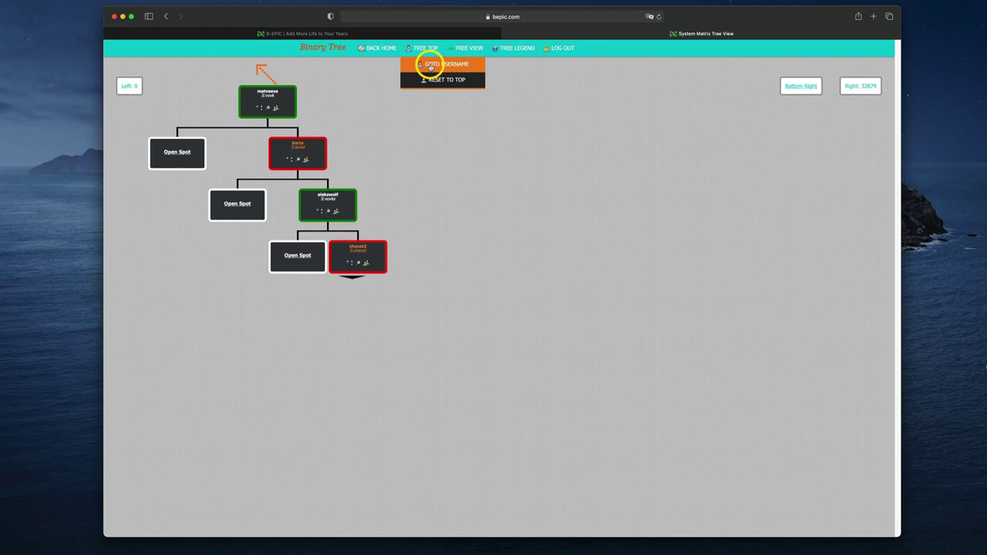
{"action": "left_click", "coordinate": [430, 65]}
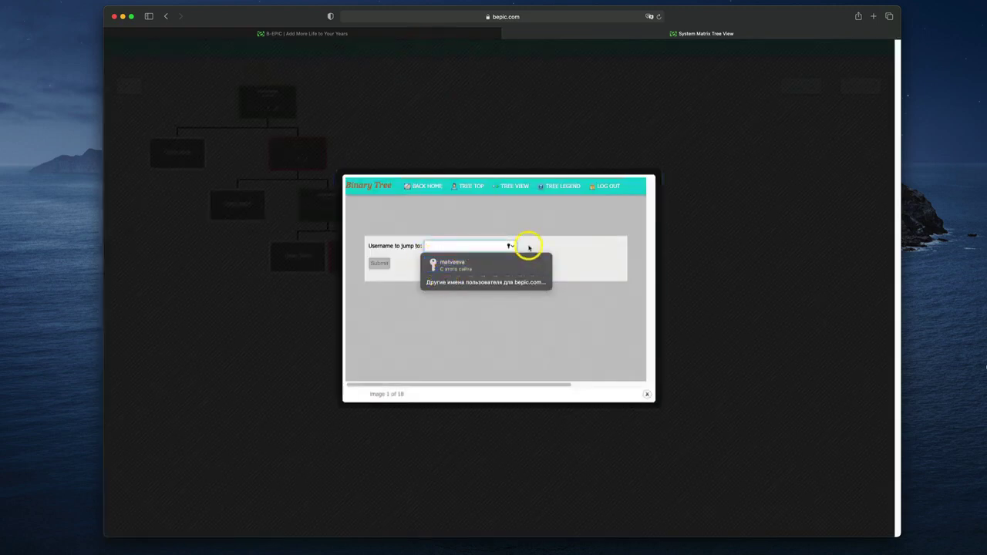
{"action": "left_click", "coordinate": [543, 244]}
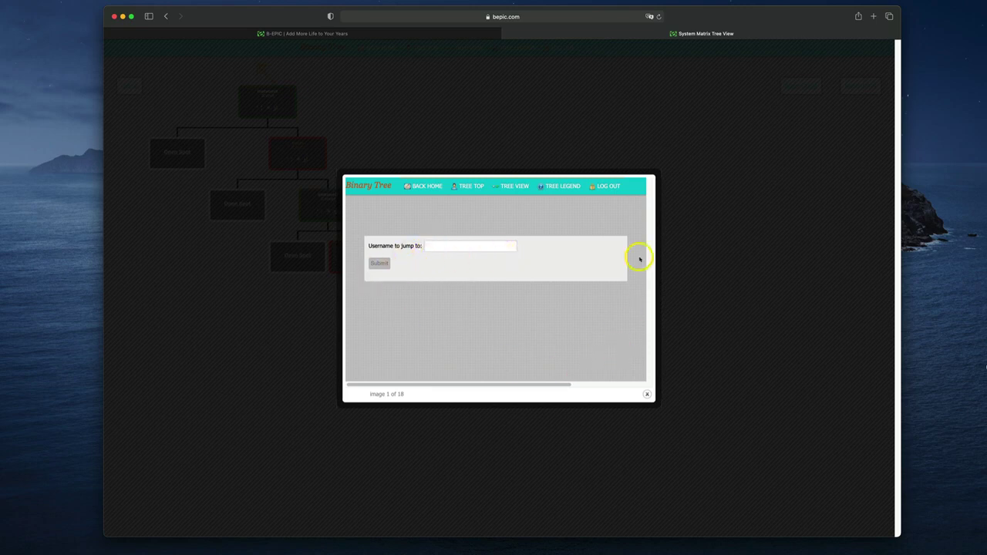
{"action": "left_click", "coordinate": [647, 394]}
{"action": "mouse_move", "coordinate": [468, 49]}
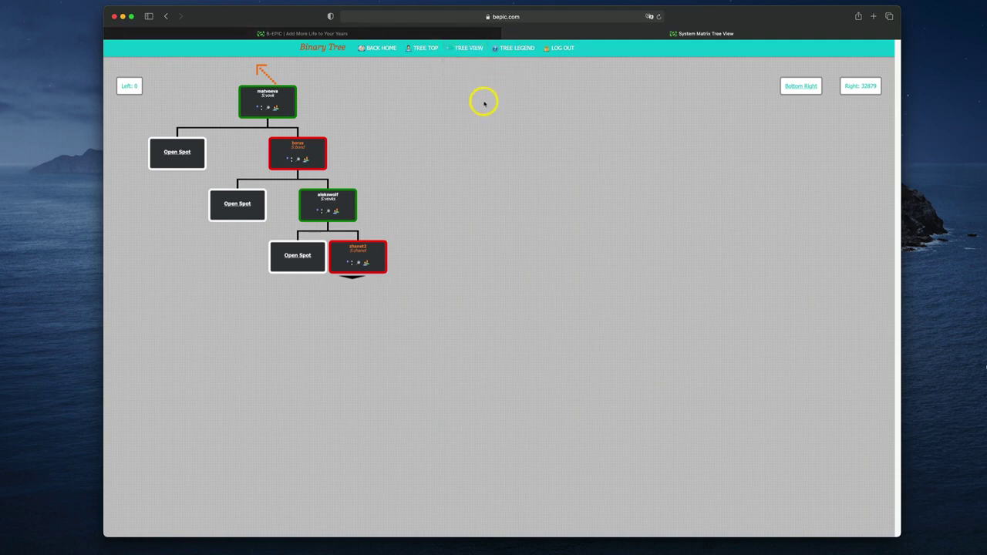
Go back to the dashboard and open Organization > Personally Sponsored, which lists zero members
{"action": "left_click", "coordinate": [359, 49]}
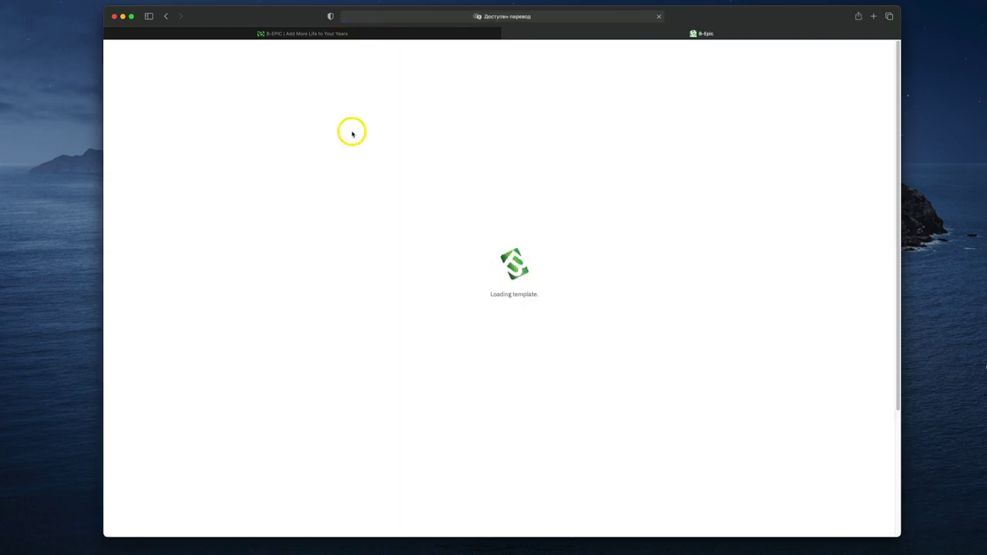
{"action": "mouse_move", "coordinate": [516, 99]}
{"action": "mouse_move", "coordinate": [467, 93]}
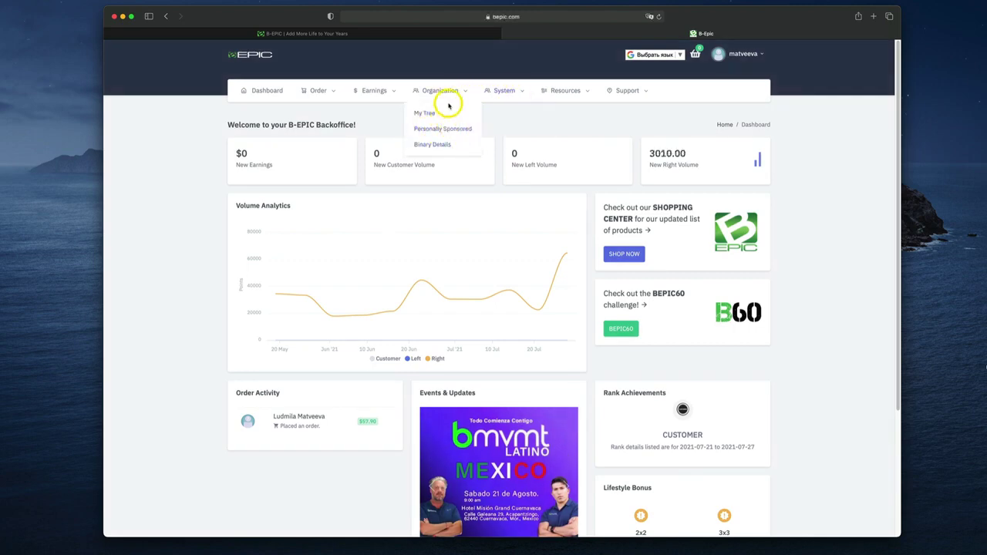
{"action": "left_click", "coordinate": [463, 129]}
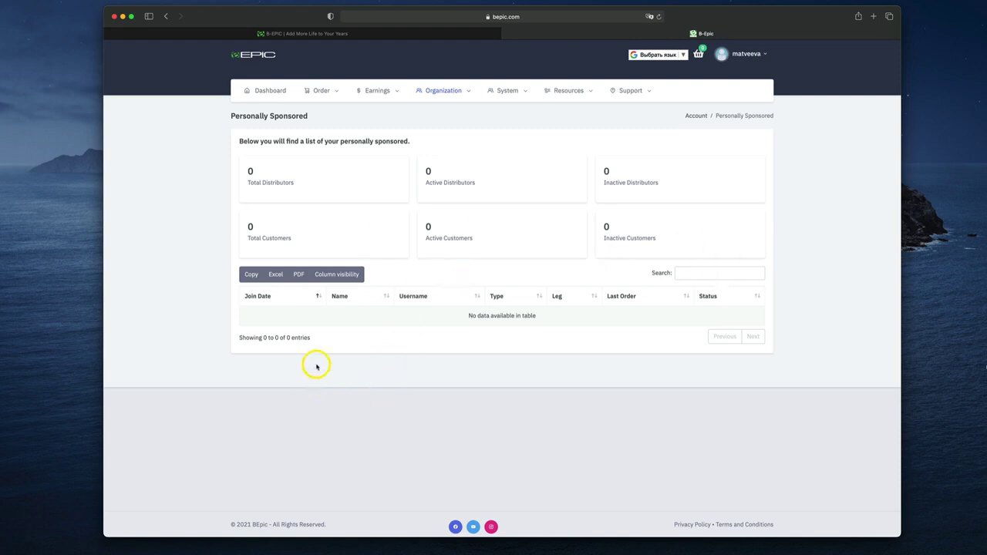
{"action": "left_click", "coordinate": [275, 297]}
{"action": "left_click", "coordinate": [714, 295]}
{"action": "left_click", "coordinate": [628, 297]}
{"action": "left_click", "coordinate": [710, 298]}
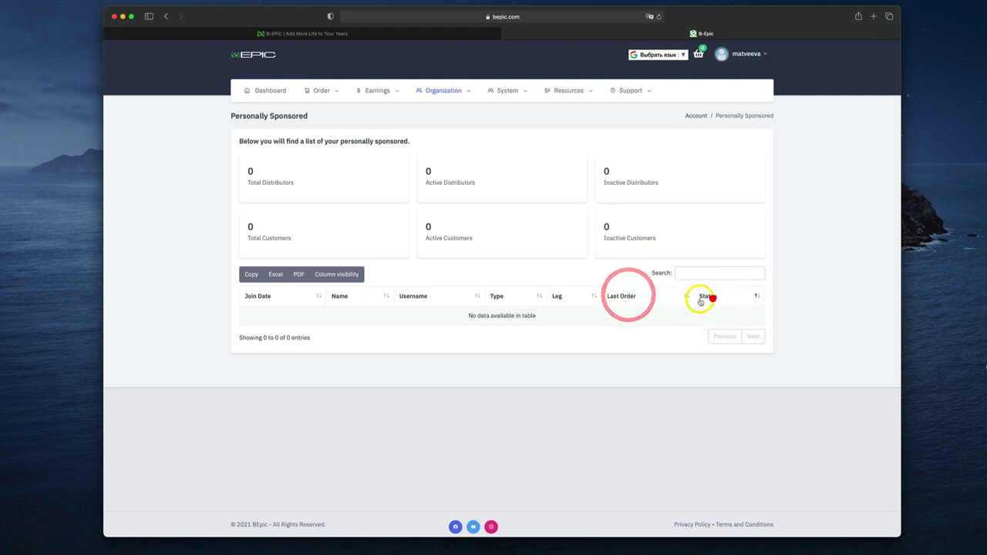
{"action": "left_click", "coordinate": [632, 293]}
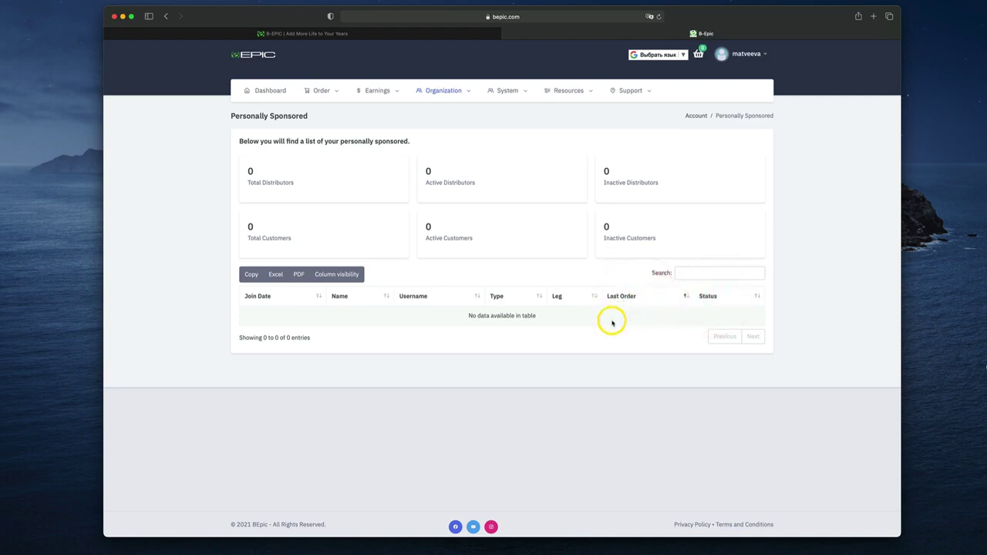
{"action": "left_click", "coordinate": [722, 301]}
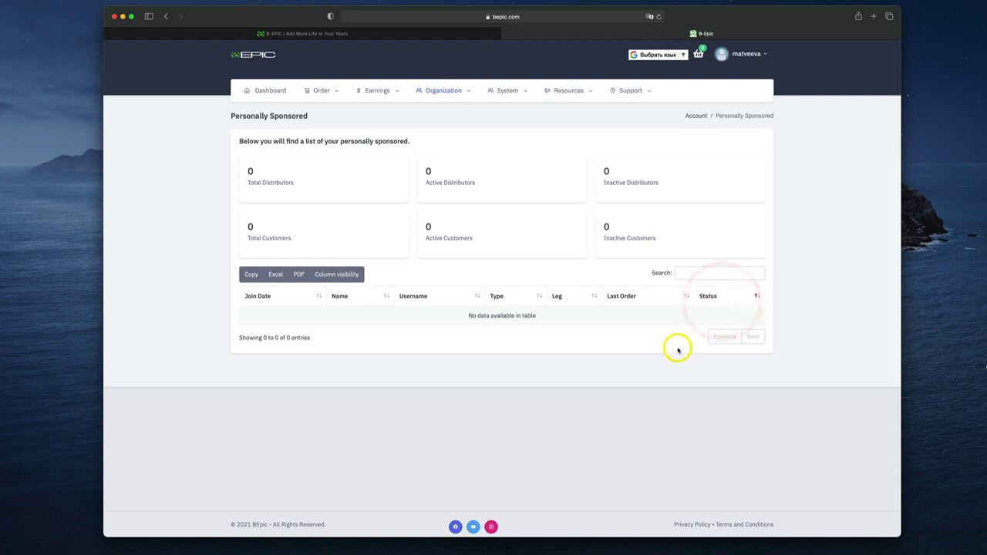
{"action": "left_click", "coordinate": [562, 299]}
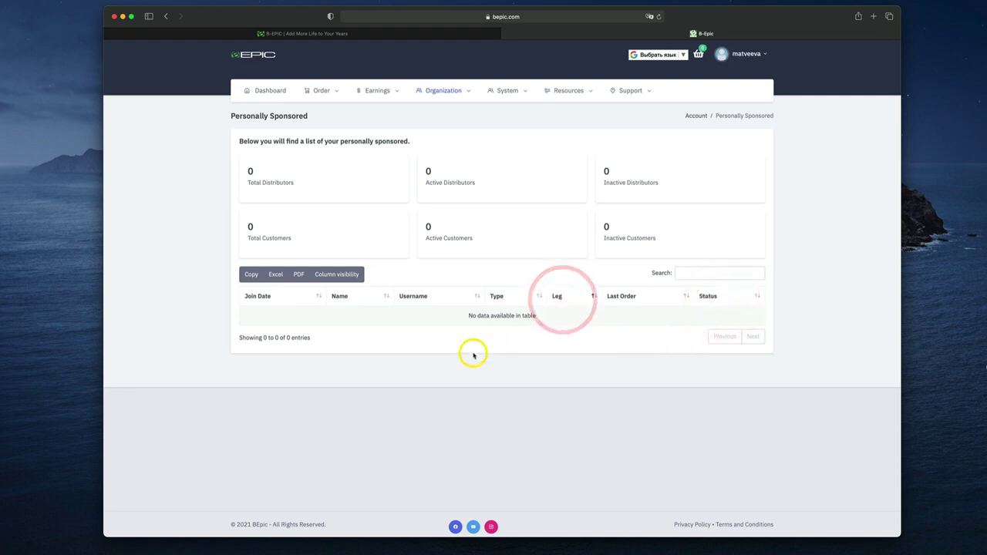
{"action": "left_click", "coordinate": [413, 297]}
{"action": "left_click", "coordinate": [256, 297]}
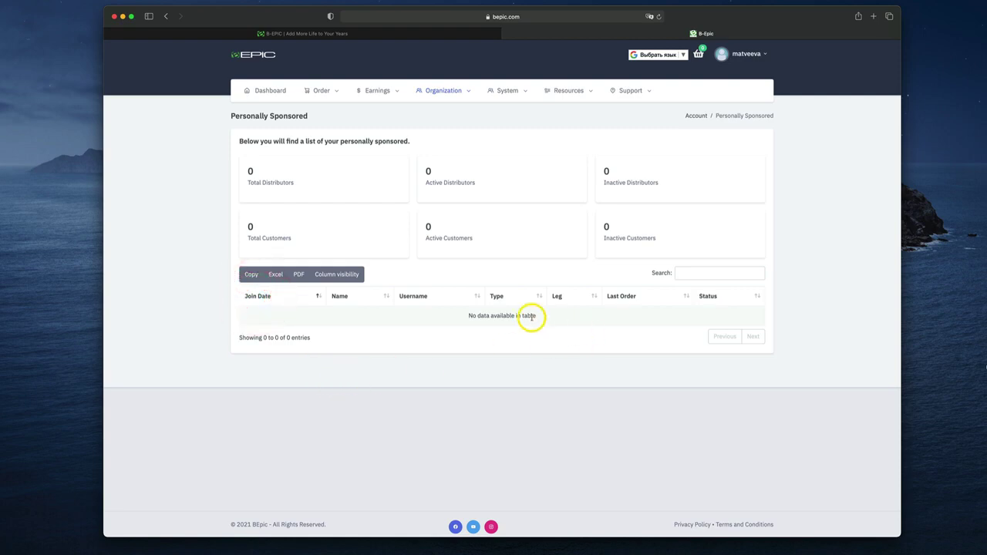
{"action": "mouse_move", "coordinate": [451, 101]}
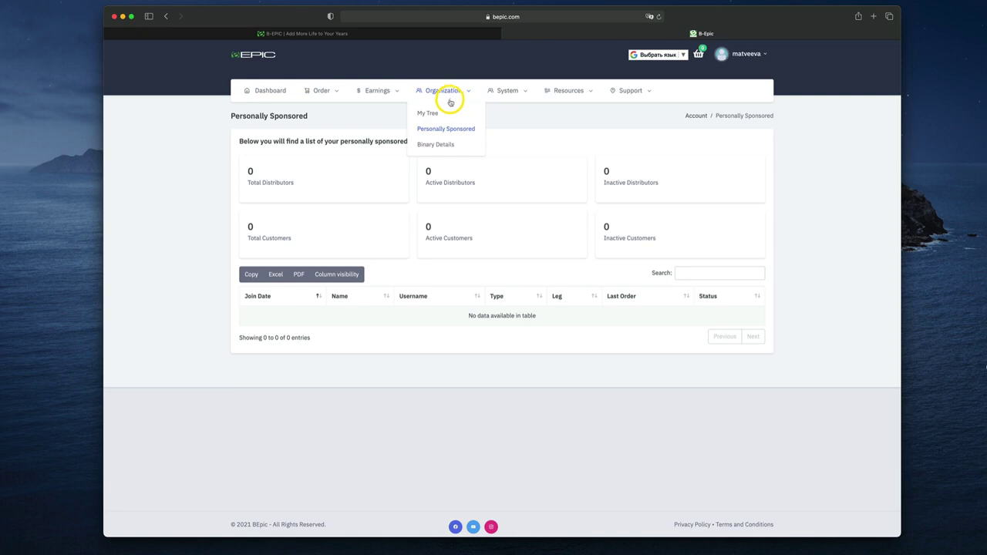
On the Binary Comm Runs page, set Binary Leg Placement Preference to Left Leg
{"action": "left_click", "coordinate": [438, 145]}
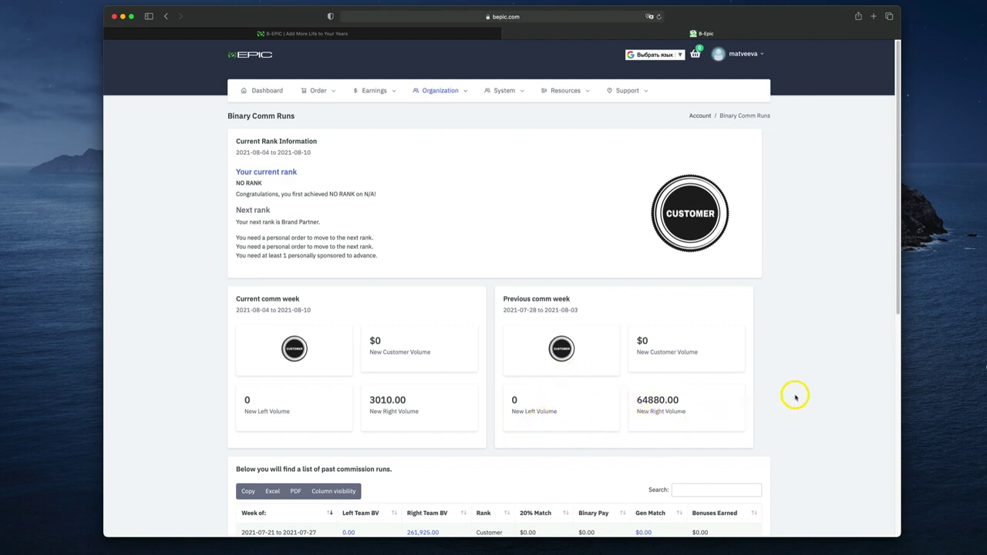
{"action": "scroll", "coordinate": [795, 398], "scroll_direction": "down", "scroll_amount": 10}
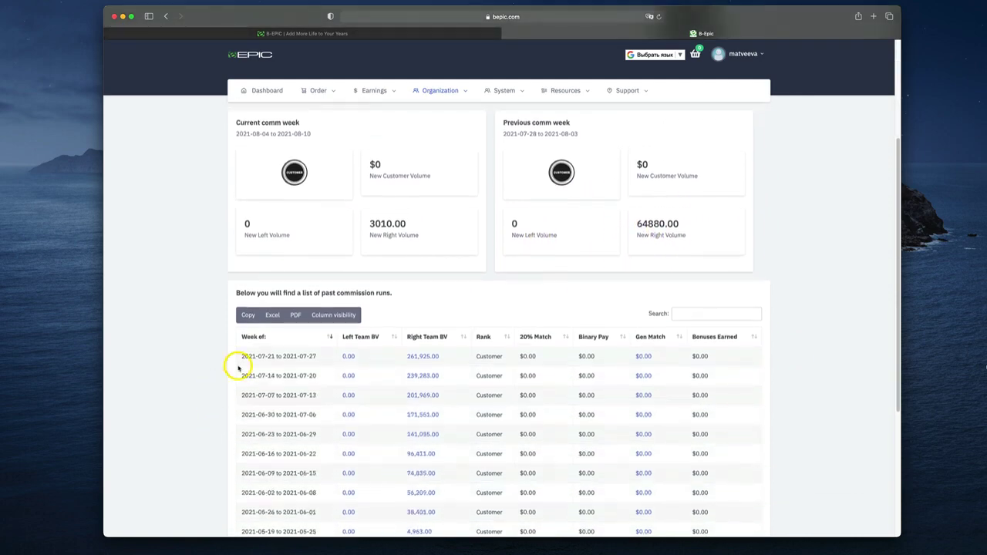
{"action": "scroll", "coordinate": [299, 332], "scroll_direction": "up", "scroll_amount": 2}
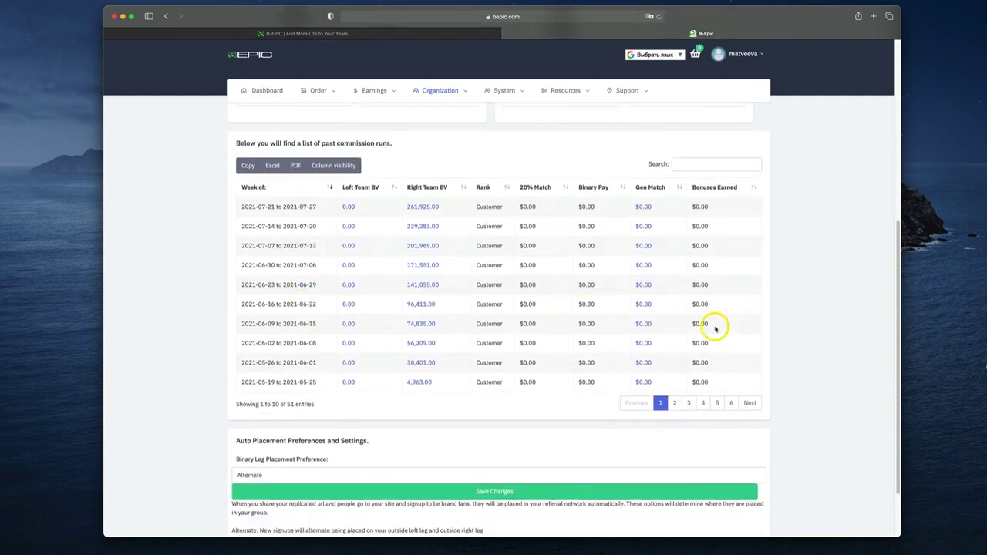
{"action": "scroll", "coordinate": [762, 338], "scroll_direction": "down", "scroll_amount": 2}
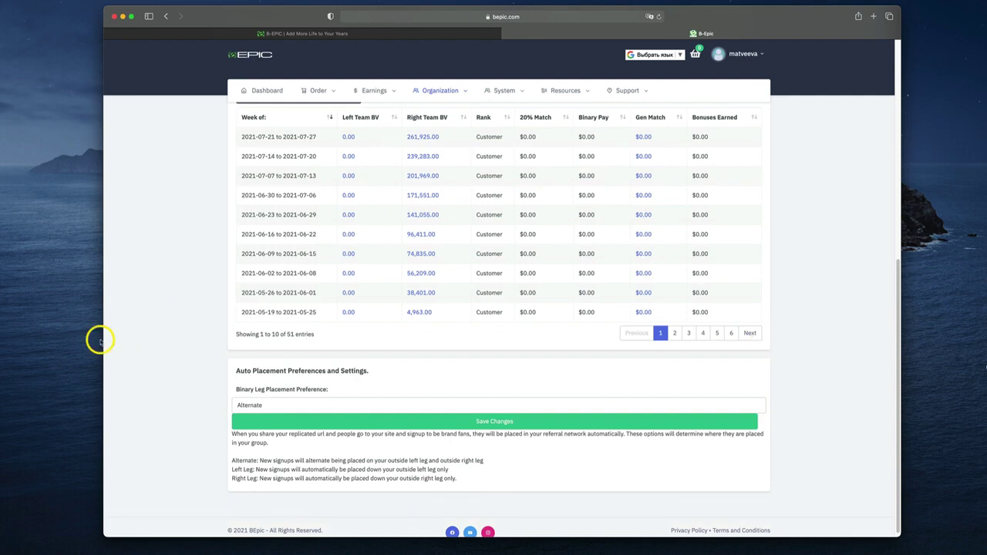
{"action": "scroll", "coordinate": [140, 303], "scroll_direction": "up", "scroll_amount": 2}
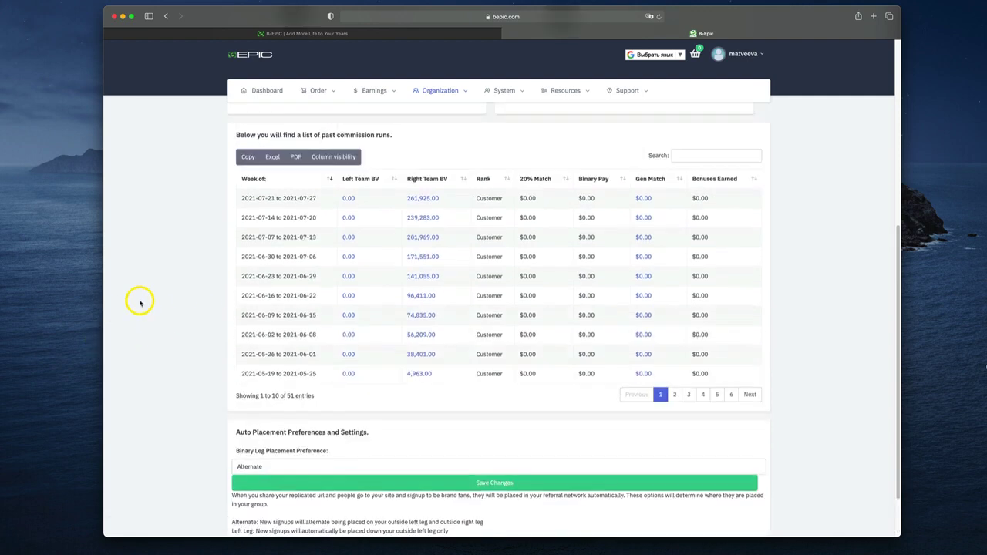
{"action": "left_click", "coordinate": [279, 466]}
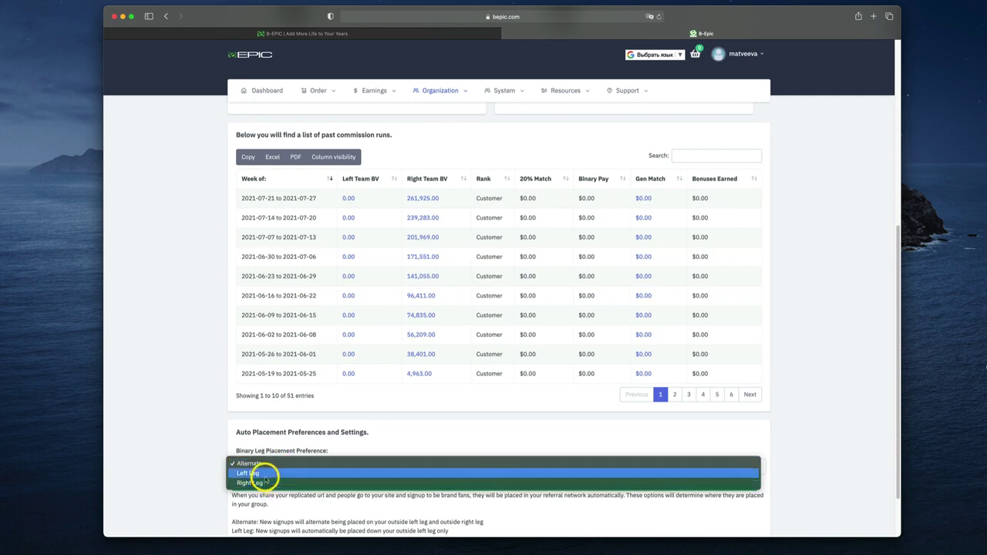
{"action": "left_click", "coordinate": [262, 477]}
{"action": "scroll", "coordinate": [478, 479], "scroll_direction": "down", "scroll_amount": 1}
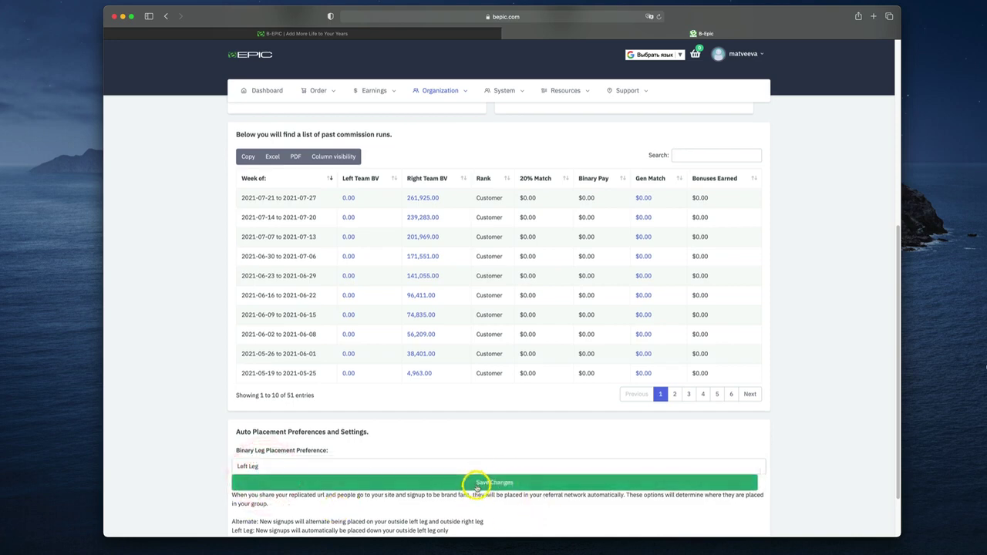
{"action": "scroll", "coordinate": [407, 524], "scroll_direction": "up", "scroll_amount": 8}
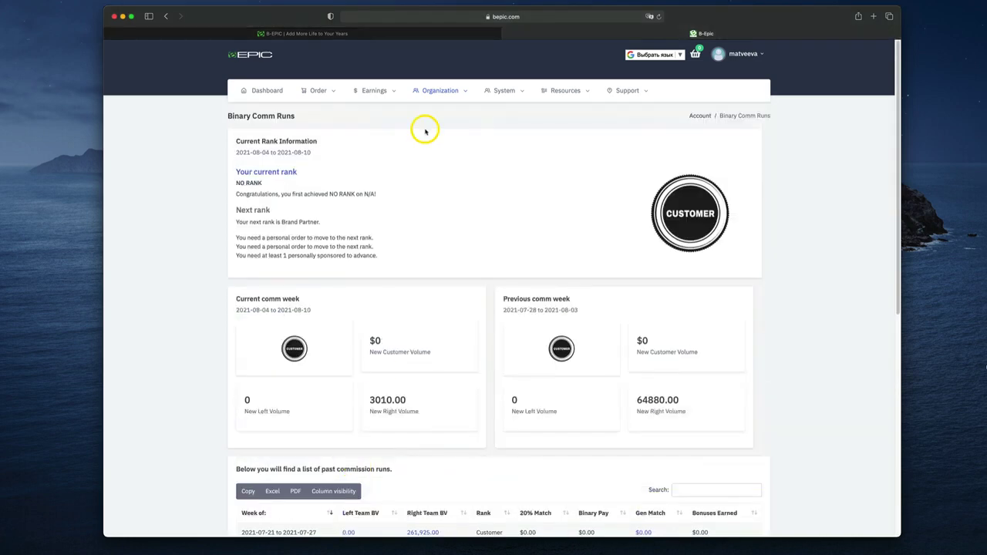
In System > Site Themes, keep template 1 and copy the bepicbuilder.com replicated-site link
{"action": "mouse_move", "coordinate": [440, 90]}
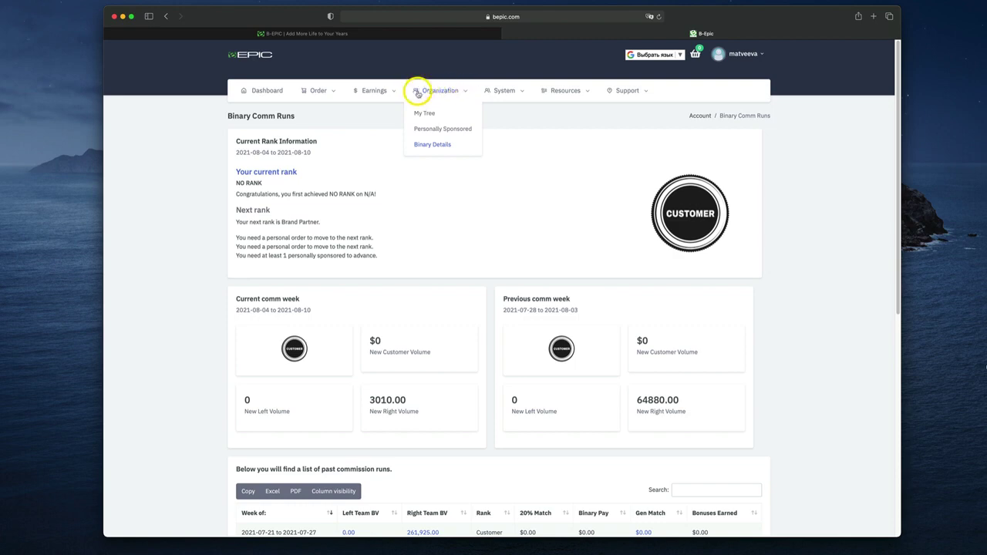
{"action": "mouse_move", "coordinate": [510, 99]}
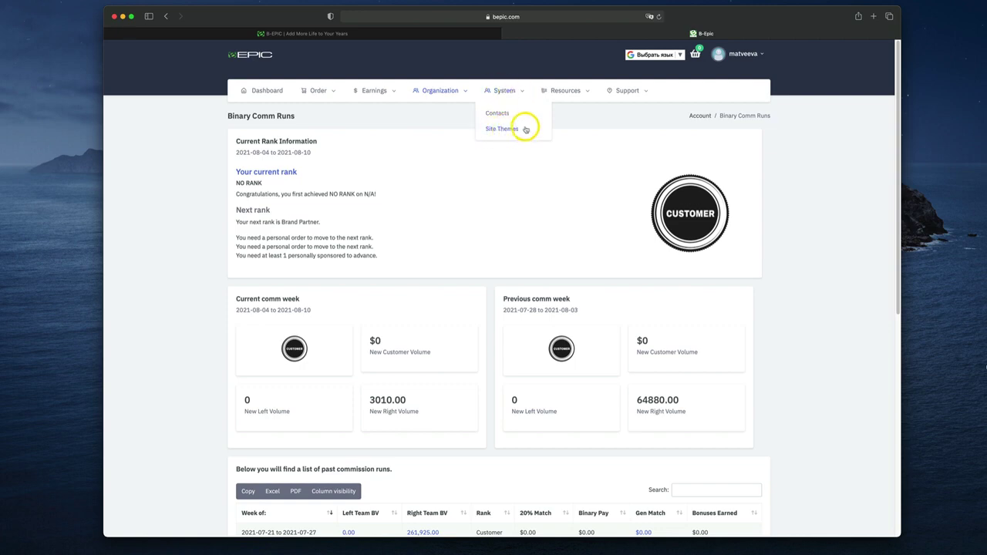
{"action": "left_click", "coordinate": [501, 130]}
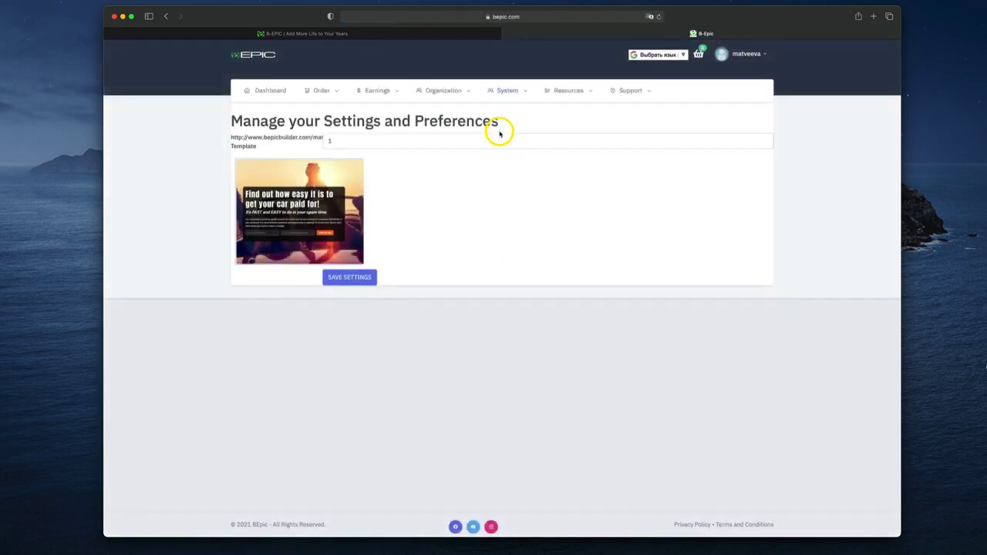
{"action": "left_click", "coordinate": [374, 143]}
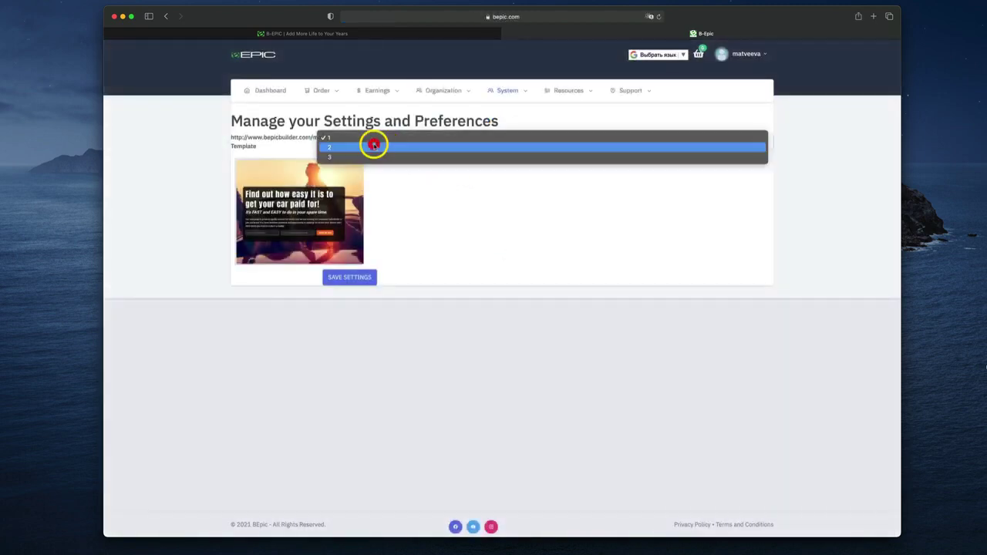
{"action": "left_click", "coordinate": [340, 138]}
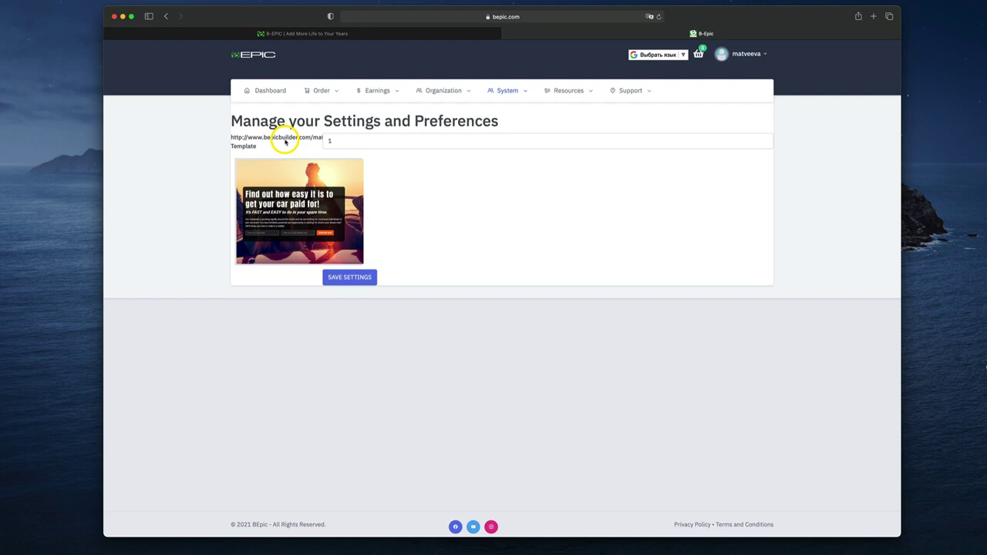
{"action": "right_click", "coordinate": [285, 141]}
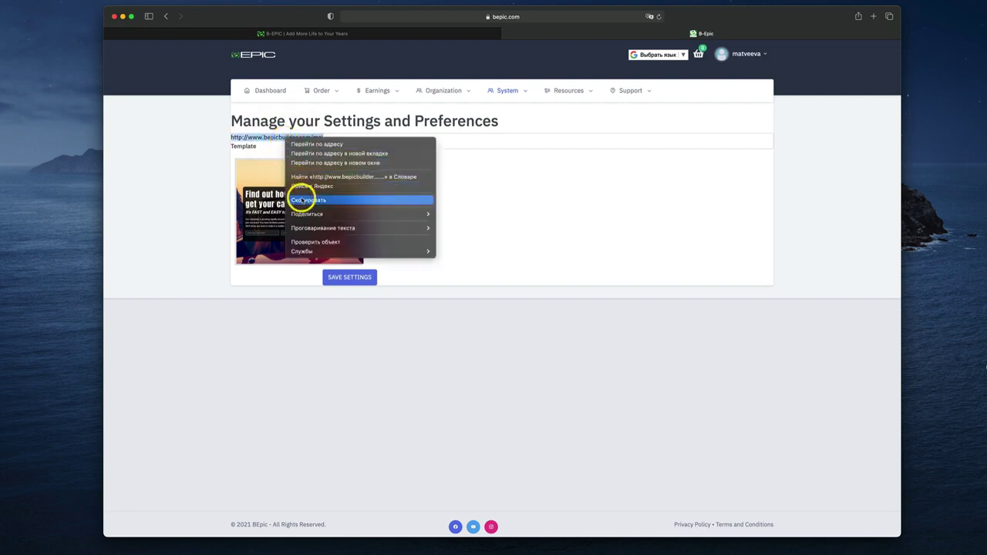
{"action": "left_click", "coordinate": [302, 200]}
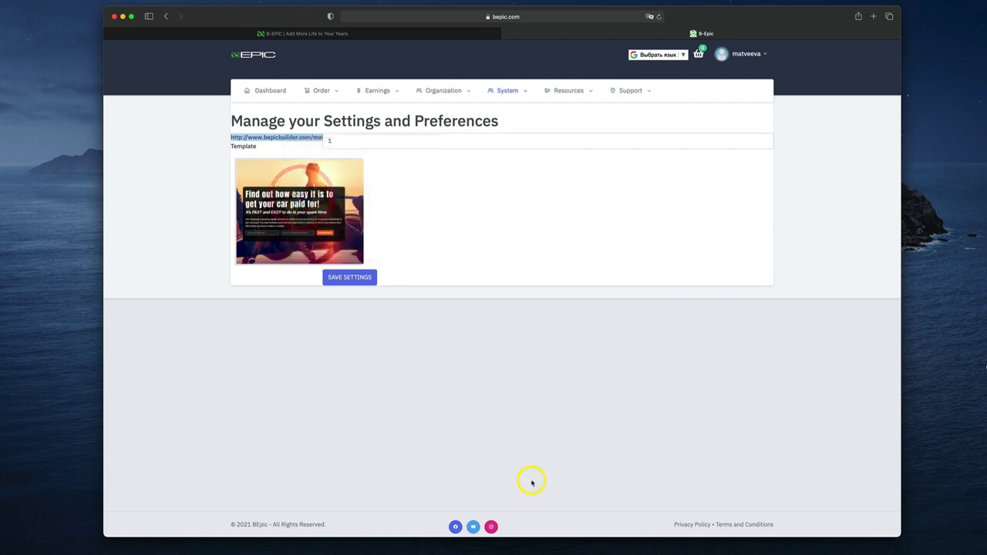
In TextEdit, paste the copied replicated-site link on a new line
{"action": "left_click", "coordinate": [559, 547]}
{"action": "key", "text": "Return"}
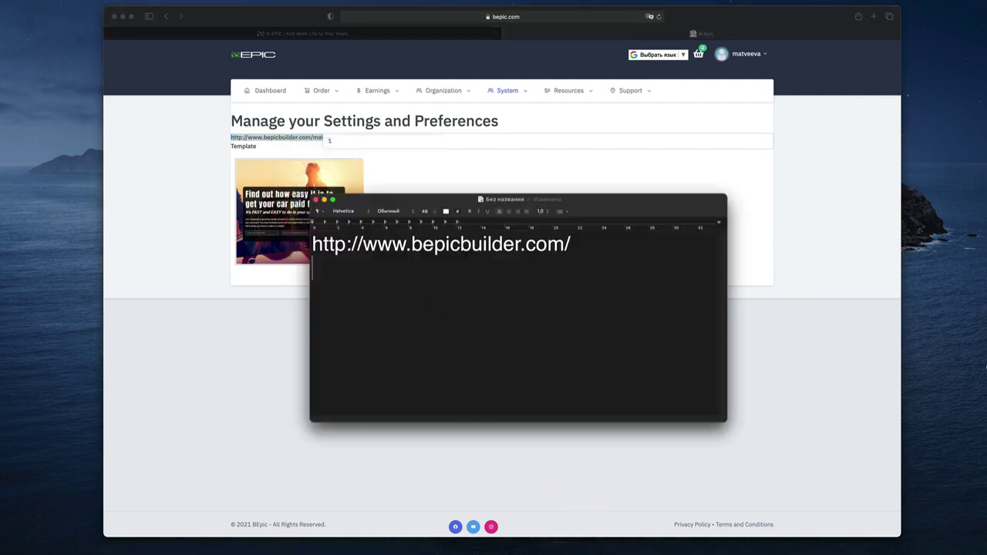
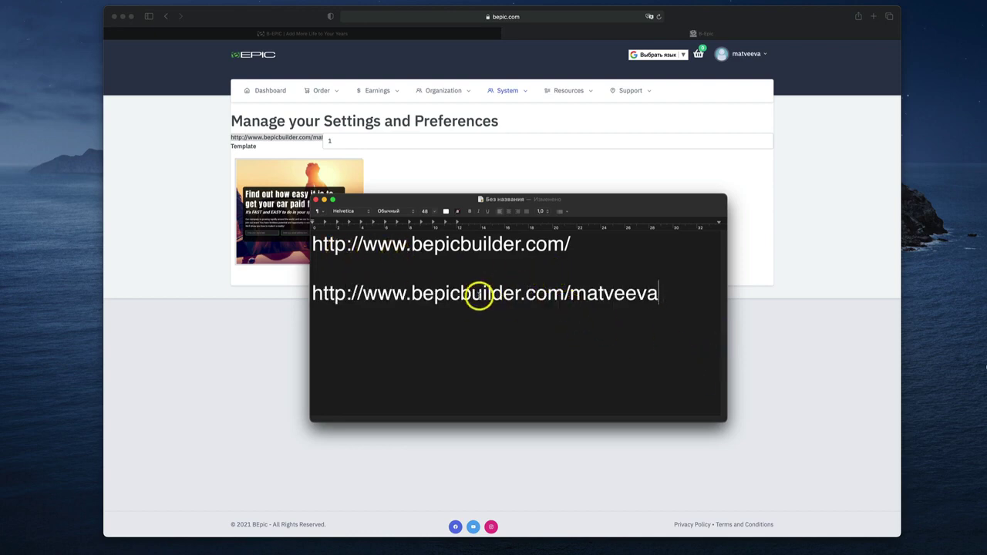
Copy the base bepicbuilder.com address from Safari, paste it on a new line, and append the member's username
{"action": "left_click", "coordinate": [315, 160]}
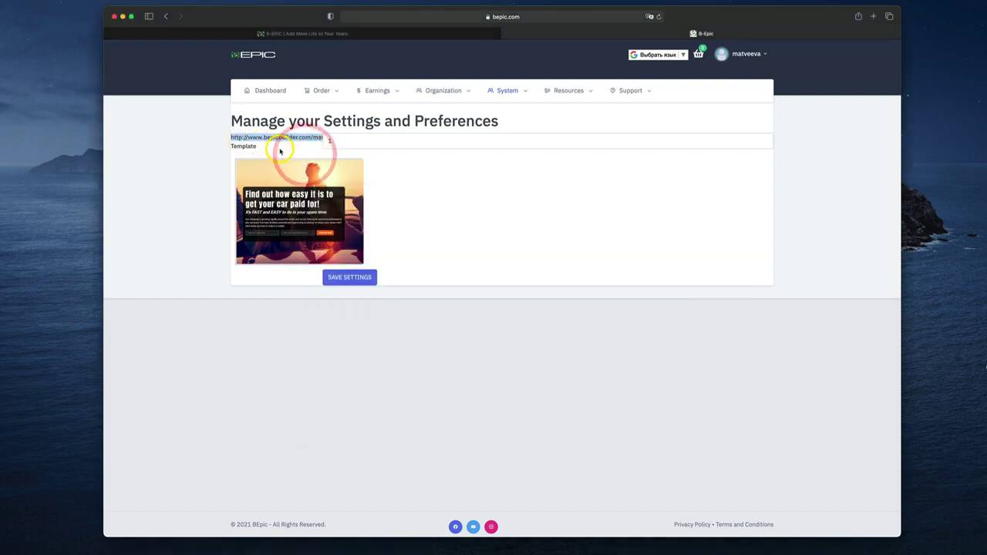
{"action": "left_click", "coordinate": [277, 143]}
{"action": "left_click_drag", "start_coordinate": [232, 141], "coordinate": [312, 140]}
{"action": "key", "text": "super+c"}
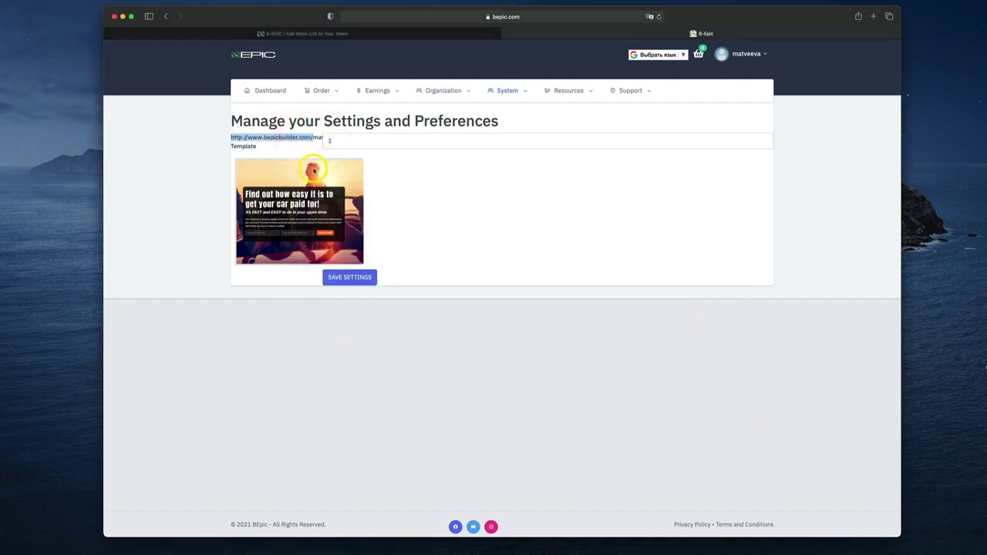
{"action": "left_click", "coordinate": [564, 548]}
{"action": "key", "text": "Return"}
{"action": "key", "text": "Return"}
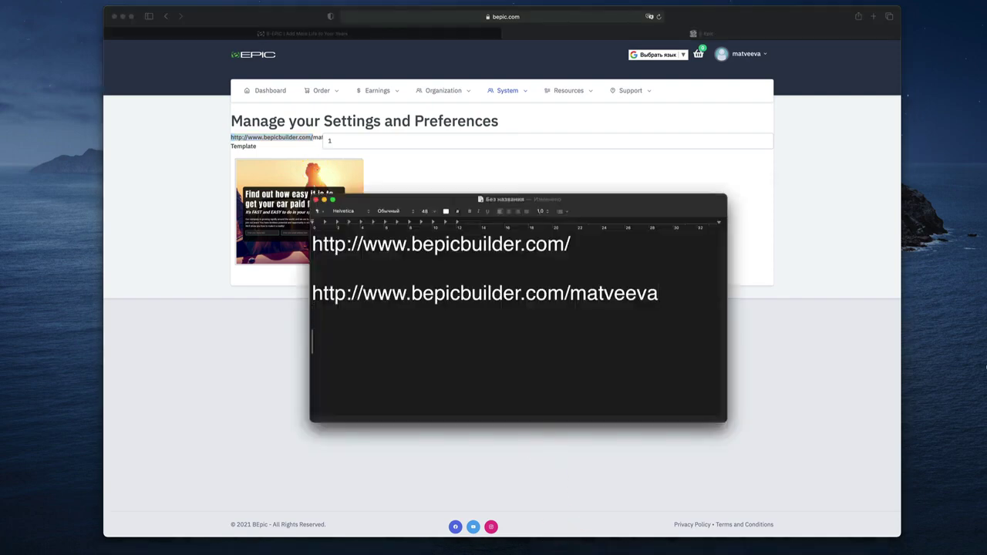
{"action": "key", "text": "super+v"}
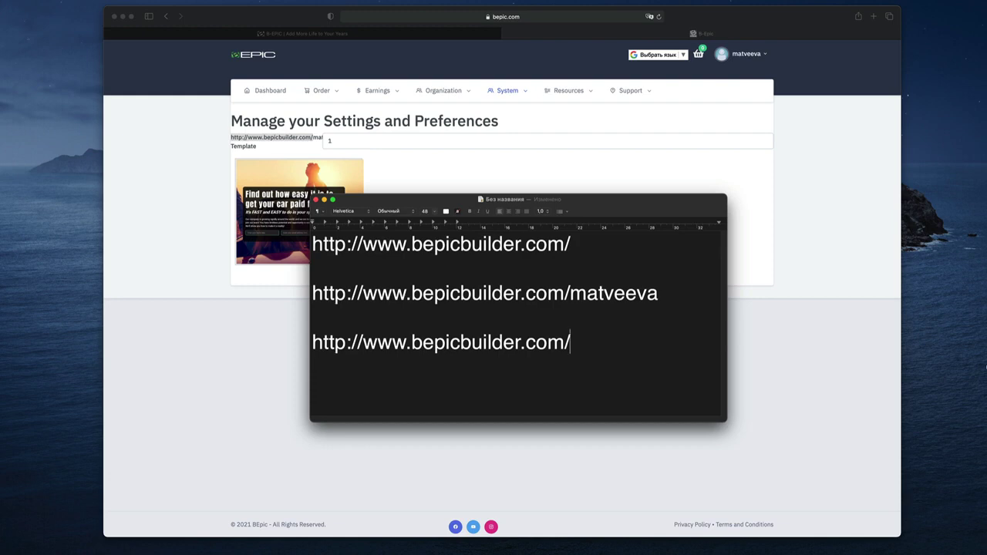
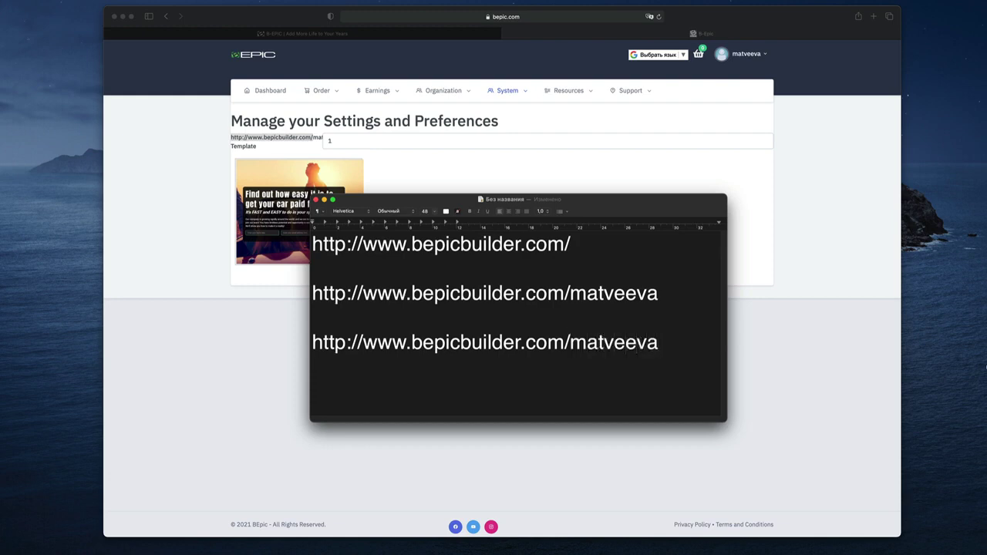
{"action": "left_click", "coordinate": [787, 323]}
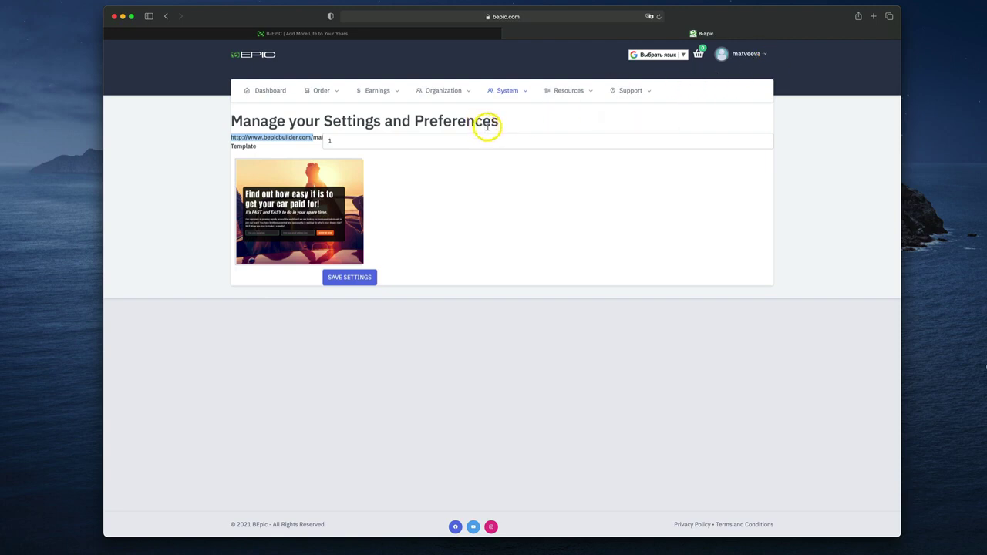
Check the empty System > Contacts list, then load the third TextEdit link in a new Safari tab
{"action": "mouse_move", "coordinate": [513, 92]}
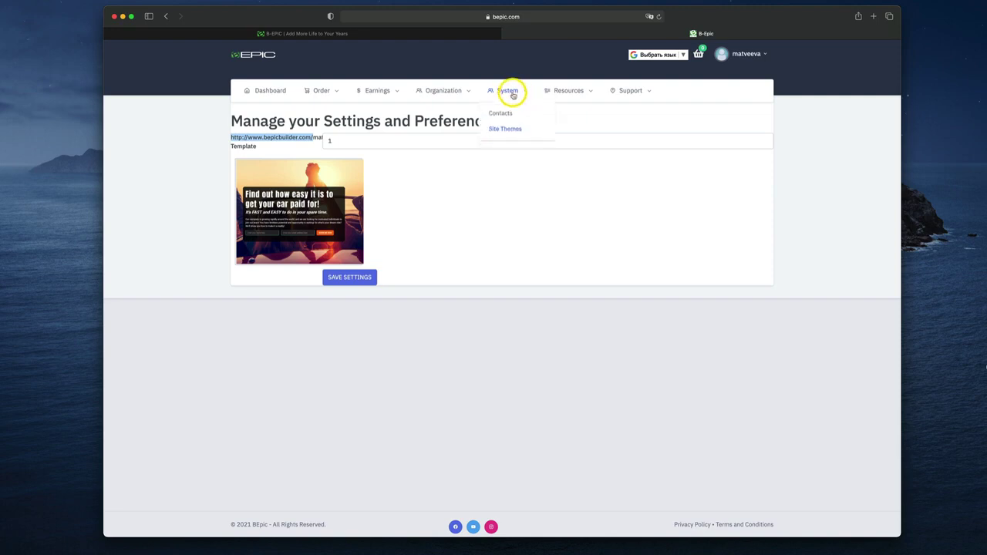
{"action": "left_click", "coordinate": [508, 114]}
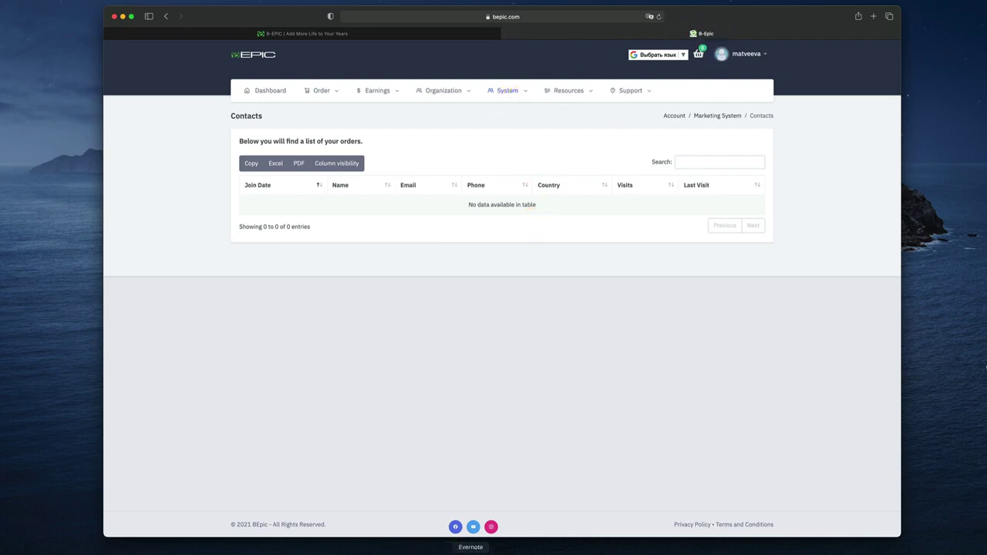
{"action": "left_click", "coordinate": [562, 546]}
{"action": "left_click_drag", "start_coordinate": [682, 357], "coordinate": [308, 352]}
{"action": "key", "text": "super+c"}
{"action": "left_click", "coordinate": [860, 17]}
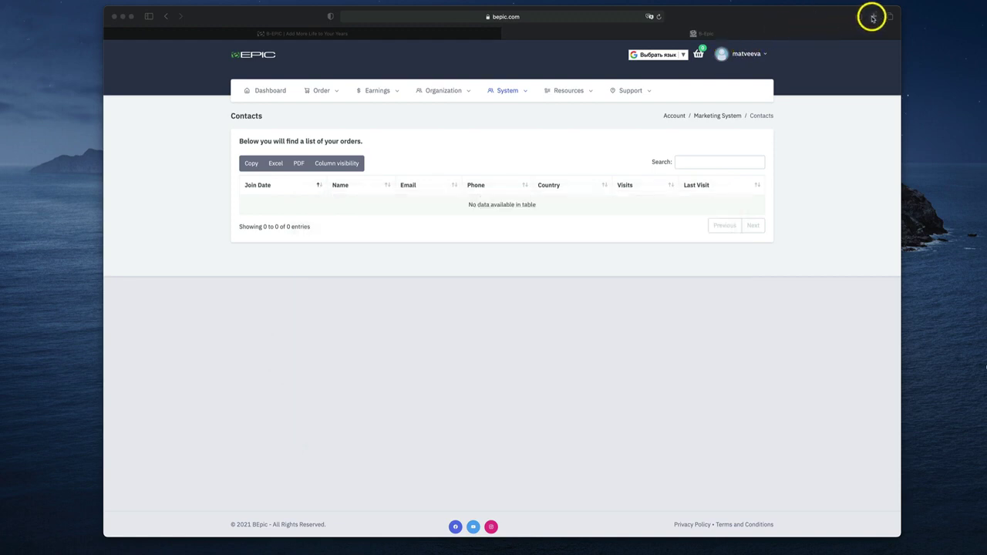
{"action": "left_click", "coordinate": [873, 16]}
{"action": "key", "text": "super+v"}
{"action": "key", "text": "Return"}
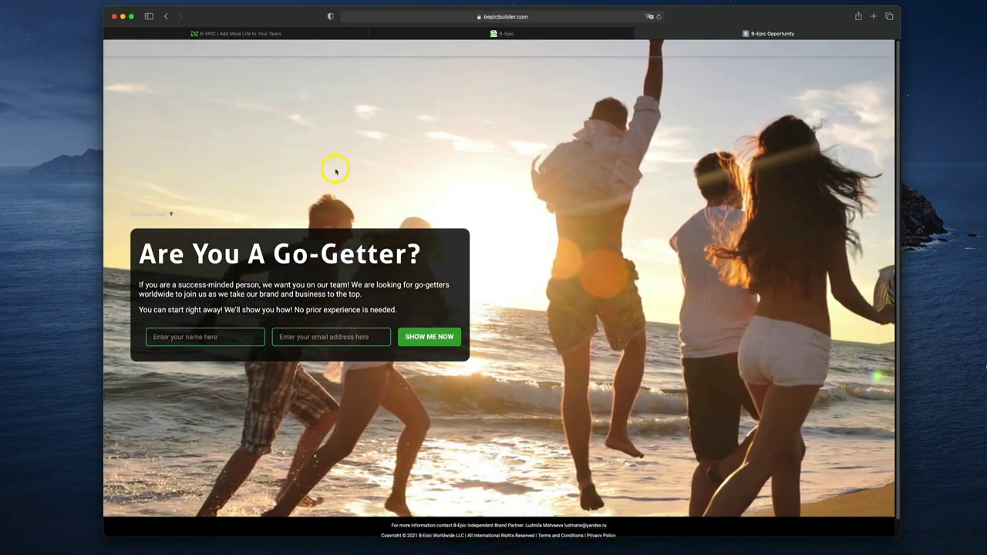
Back in the backoffice tab, sort the empty Contacts list by Join Date ascending
{"action": "left_click", "coordinate": [506, 33]}
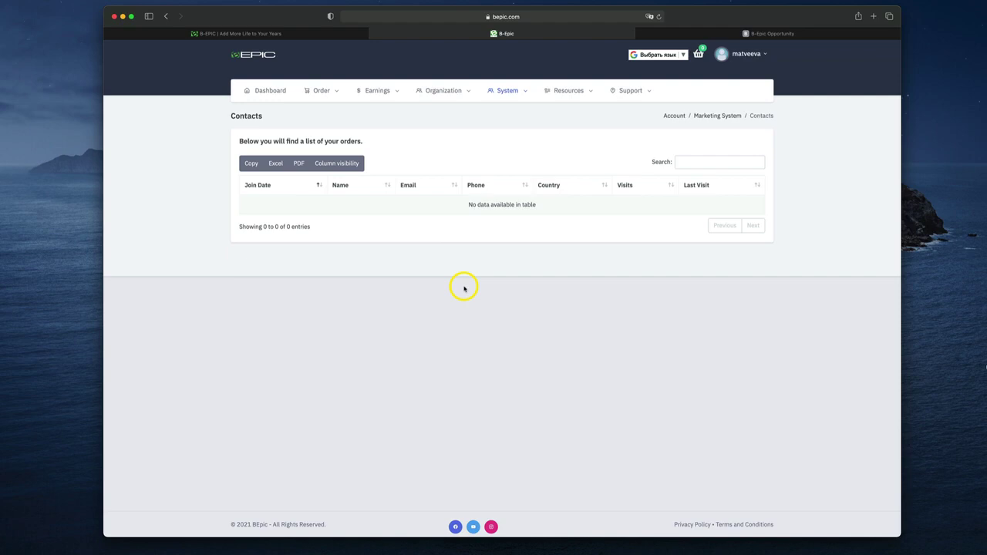
{"action": "left_click", "coordinate": [304, 191]}
{"action": "mouse_move", "coordinate": [491, 93]}
{"action": "mouse_move", "coordinate": [583, 98]}
{"action": "mouse_move", "coordinate": [632, 91]}
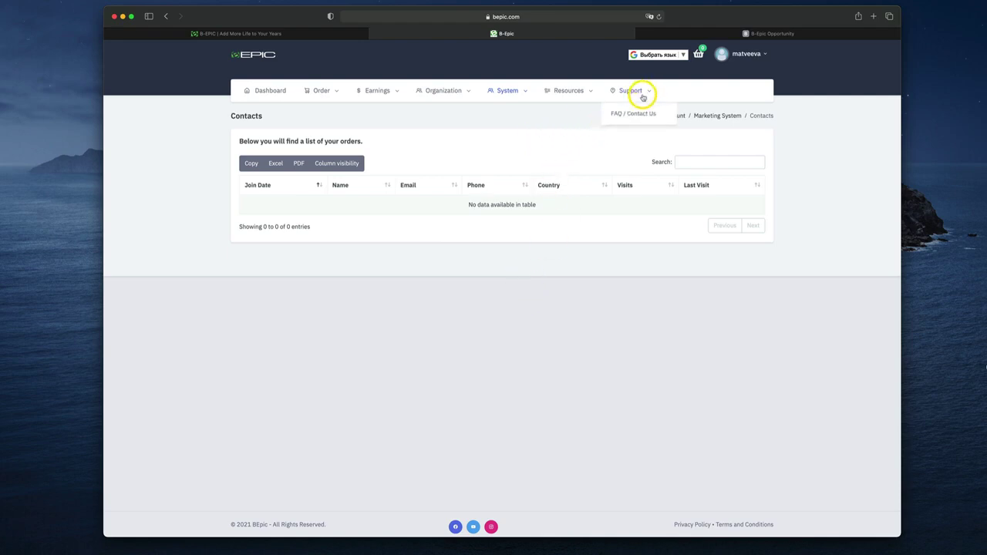
Open the support FAQ page and step through the contact form's e-mail, name, username and message fields
{"action": "left_click", "coordinate": [626, 116]}
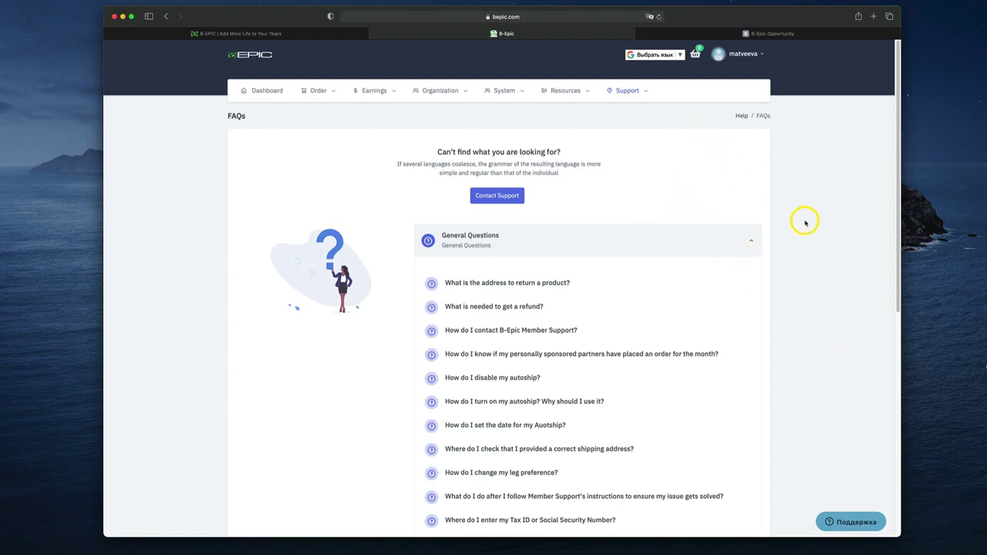
{"action": "left_click", "coordinate": [839, 523]}
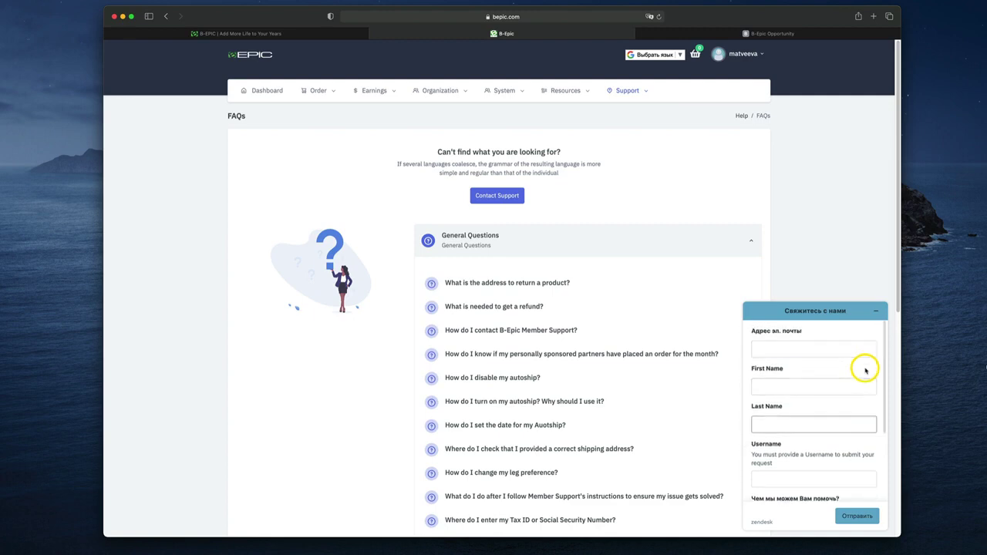
{"action": "left_click", "coordinate": [801, 352]}
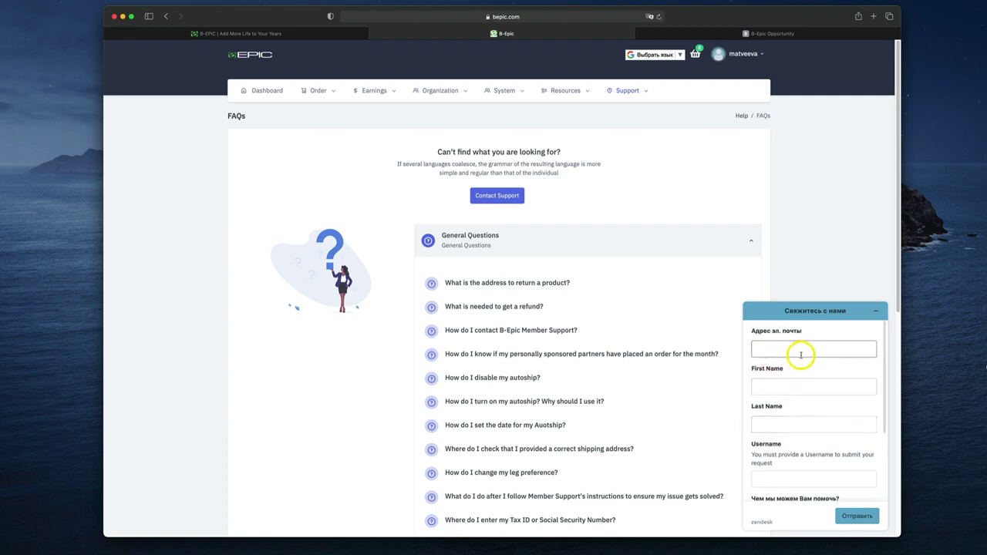
{"action": "left_click", "coordinate": [784, 386]}
{"action": "left_click", "coordinate": [778, 423]}
{"action": "scroll", "coordinate": [785, 426], "scroll_direction": "down", "scroll_amount": 2}
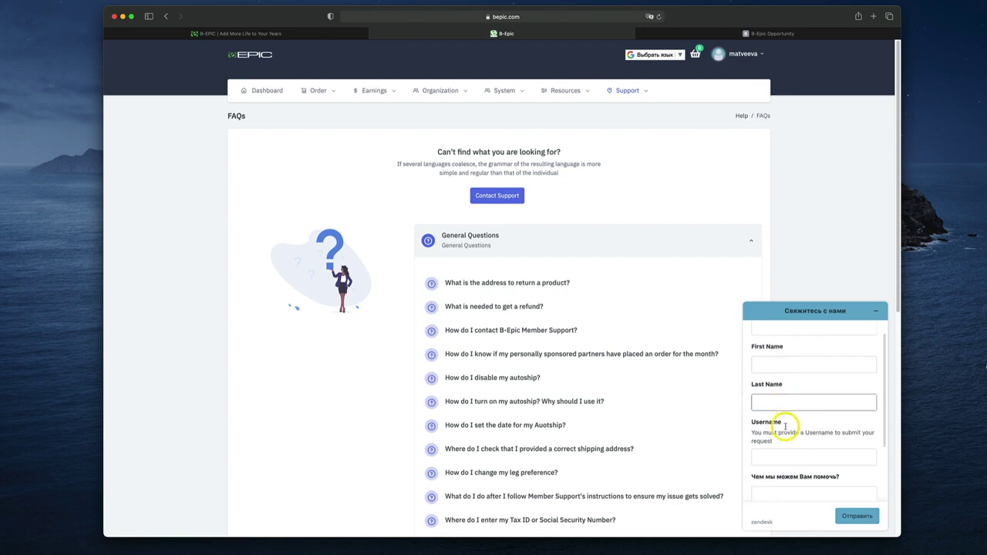
{"action": "scroll", "coordinate": [785, 426], "scroll_direction": "down", "scroll_amount": 2}
{"action": "left_click", "coordinate": [804, 422]}
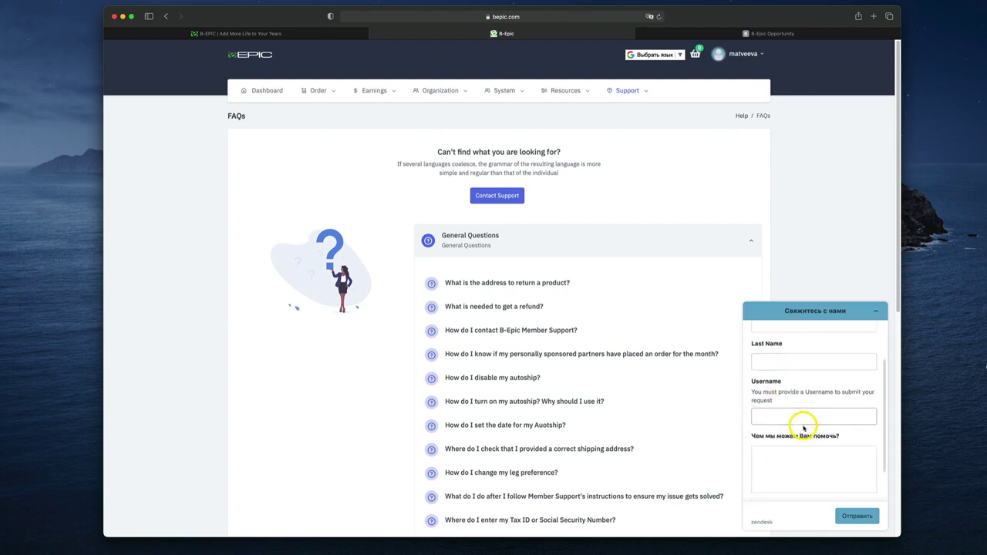
{"action": "scroll", "coordinate": [802, 426], "scroll_direction": "down", "scroll_amount": 2}
{"action": "left_click", "coordinate": [802, 430]}
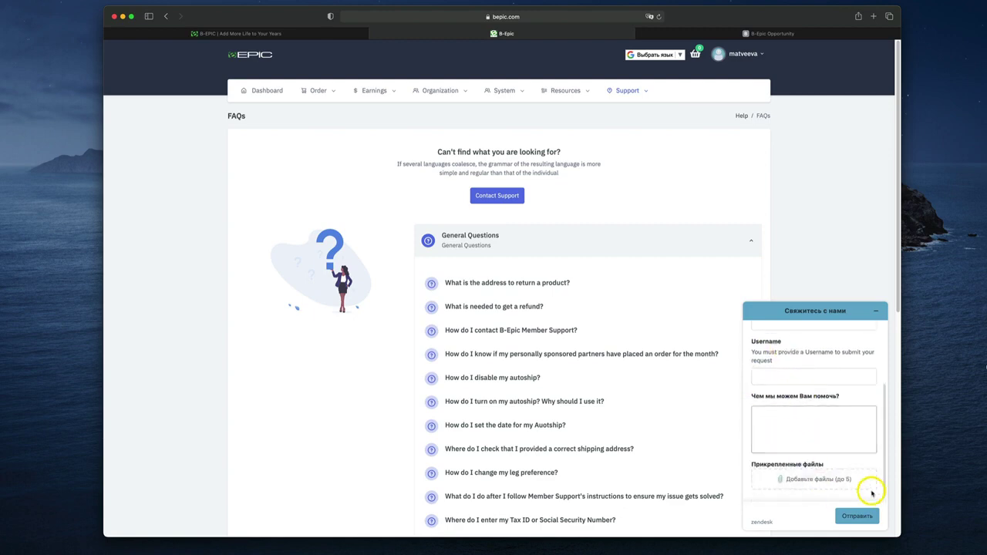
Leave the contact form unsubmitted and go back to the backoffice dashboard
{"action": "left_click", "coordinate": [870, 502]}
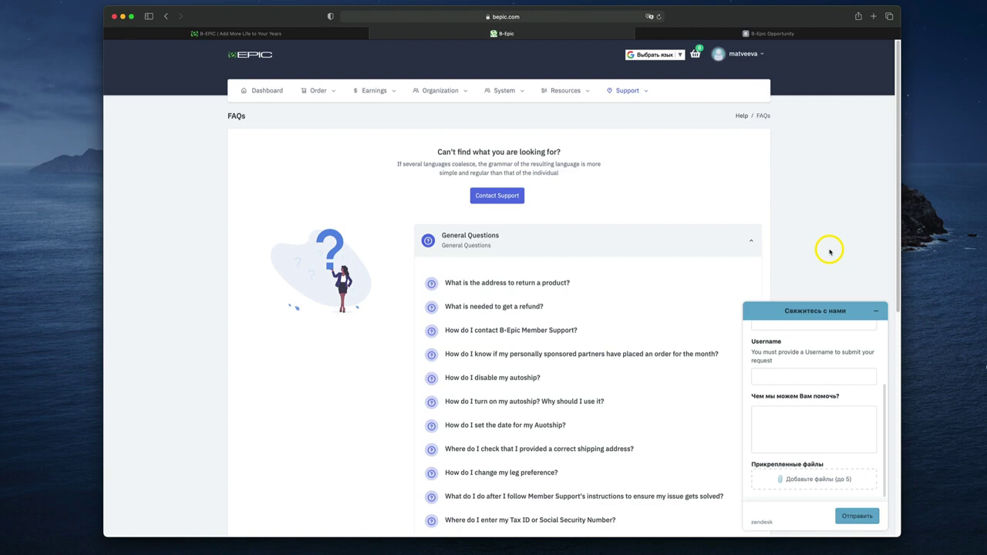
{"action": "left_click", "coordinate": [828, 249]}
{"action": "left_click", "coordinate": [259, 94]}
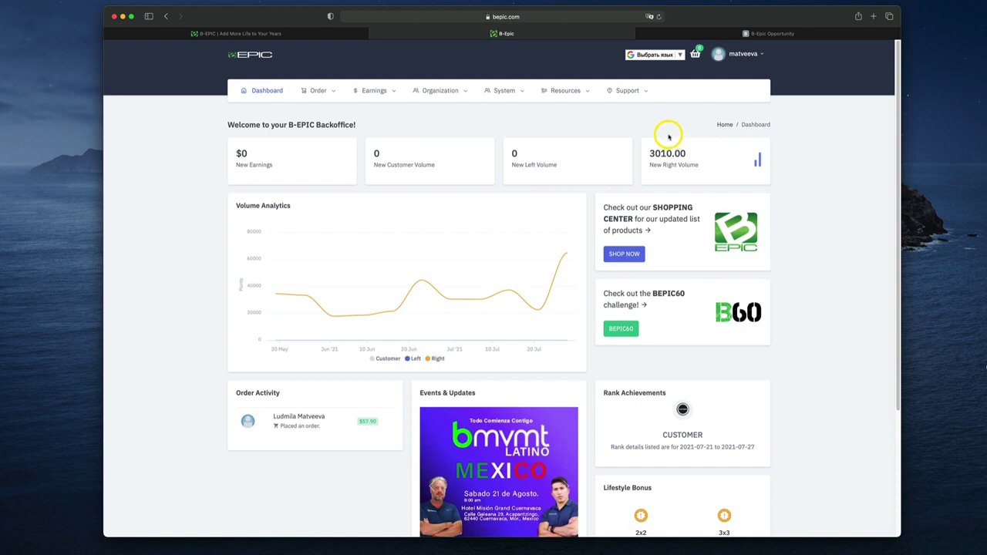
Review Account settings, leaving leg placement Alternate and Light Mode unchanged, then open Manage Billing
{"action": "left_click", "coordinate": [762, 55]}
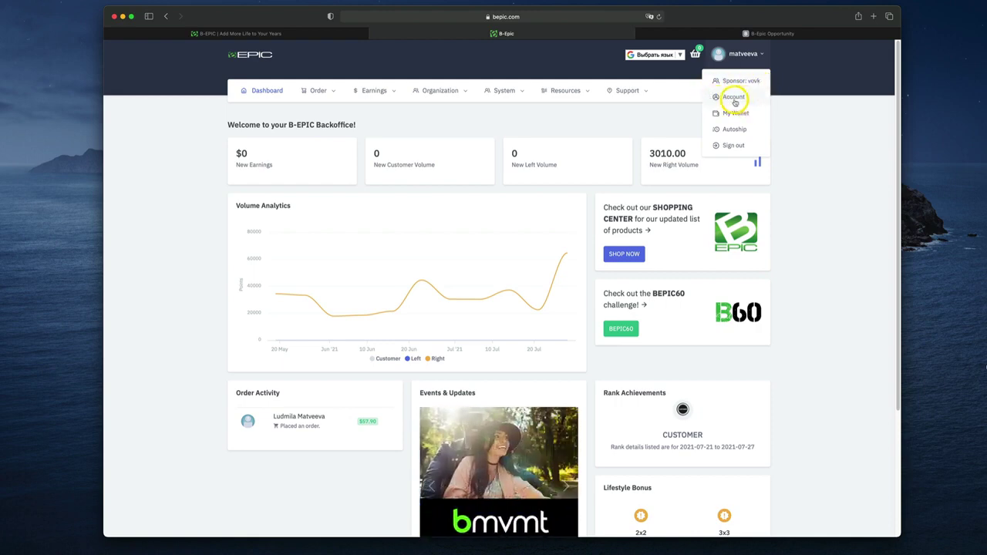
{"action": "left_click", "coordinate": [734, 98]}
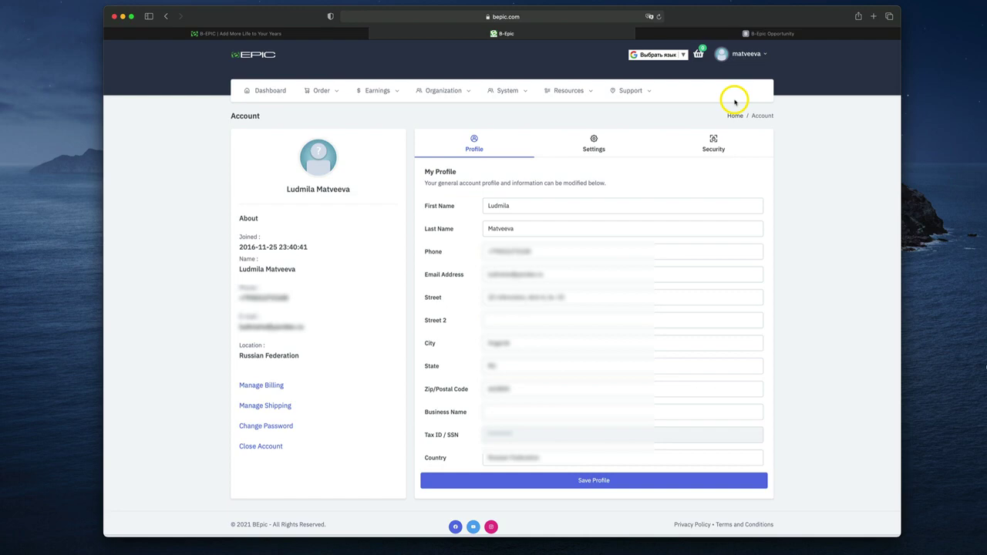
{"action": "left_click", "coordinate": [595, 138]}
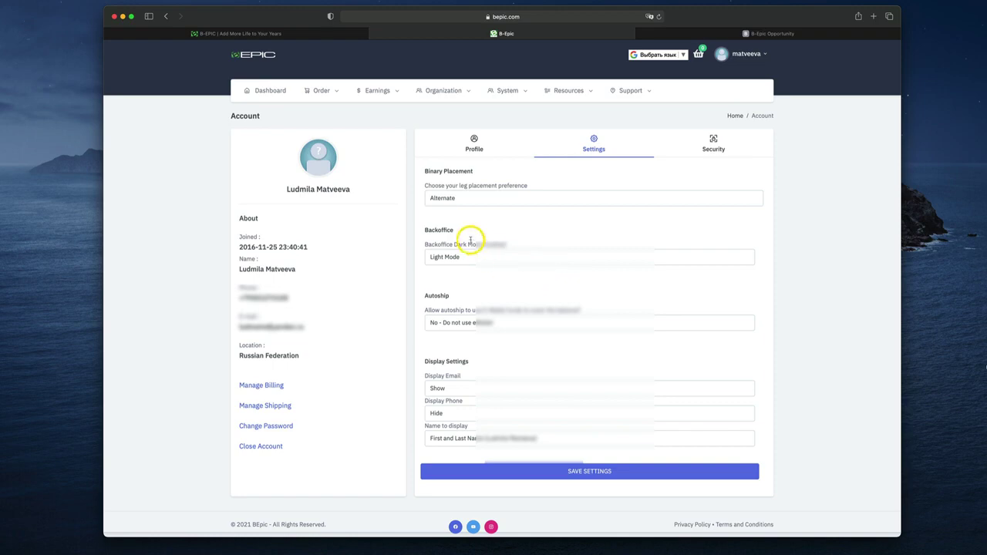
{"action": "left_click", "coordinate": [479, 199]}
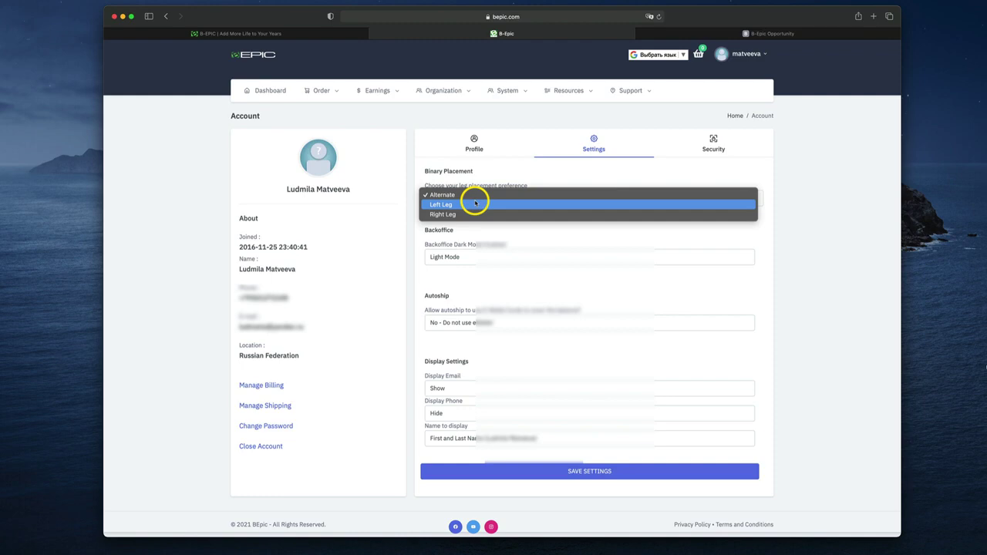
{"action": "left_click", "coordinate": [505, 229]}
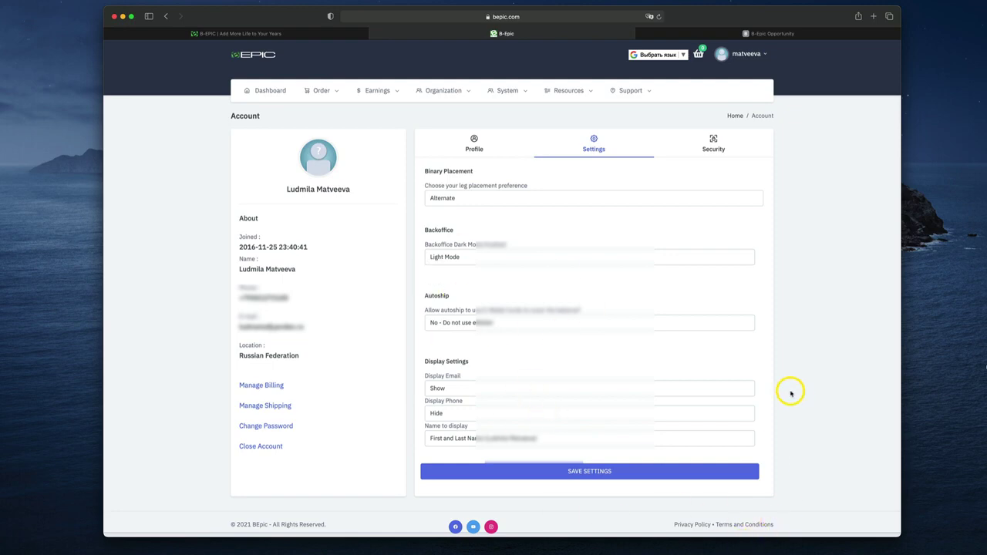
{"action": "left_click", "coordinate": [489, 257]}
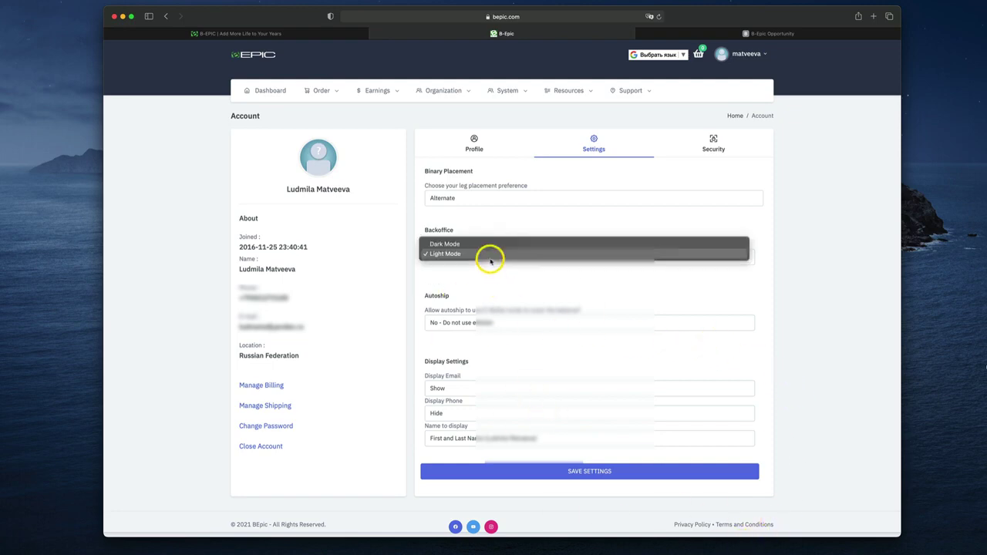
{"action": "left_click", "coordinate": [509, 214]}
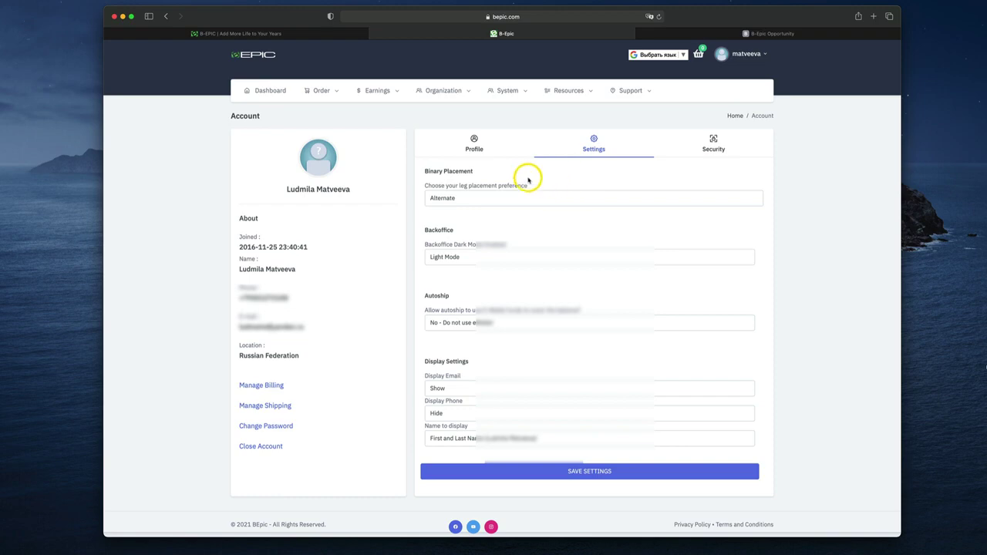
{"action": "left_click", "coordinate": [472, 147]}
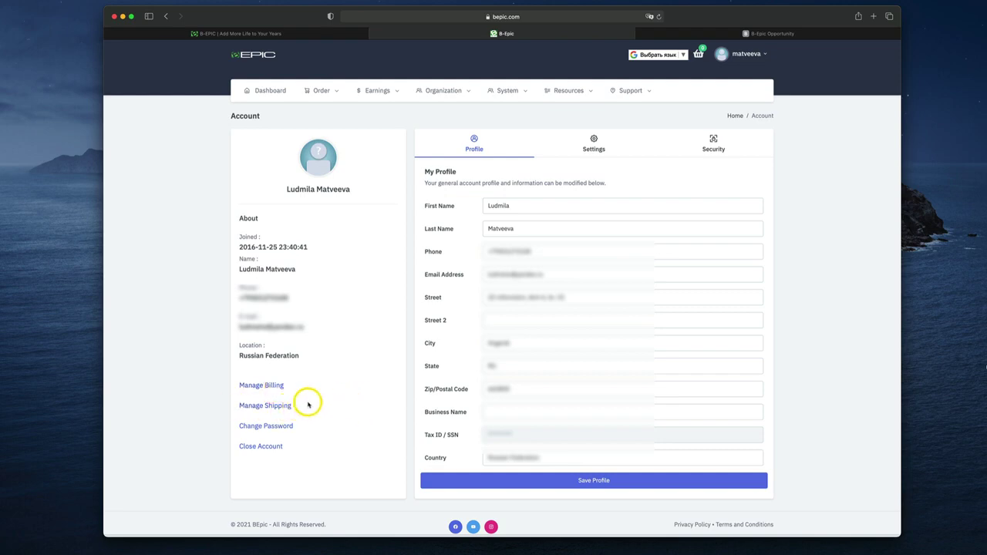
{"action": "left_click", "coordinate": [266, 386]}
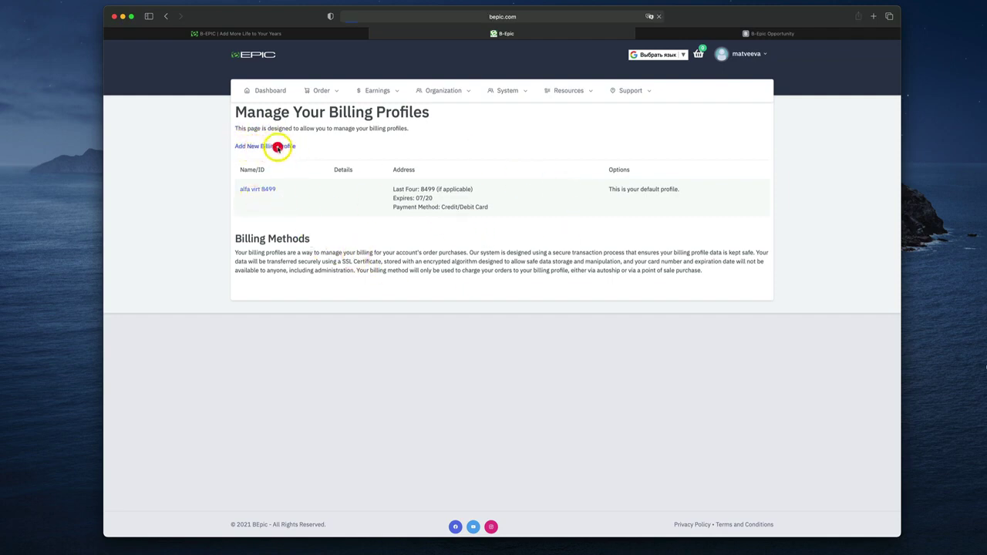
Look over the empty New Billing Profile form, then return to the Account page without saving
{"action": "left_click", "coordinate": [276, 147]}
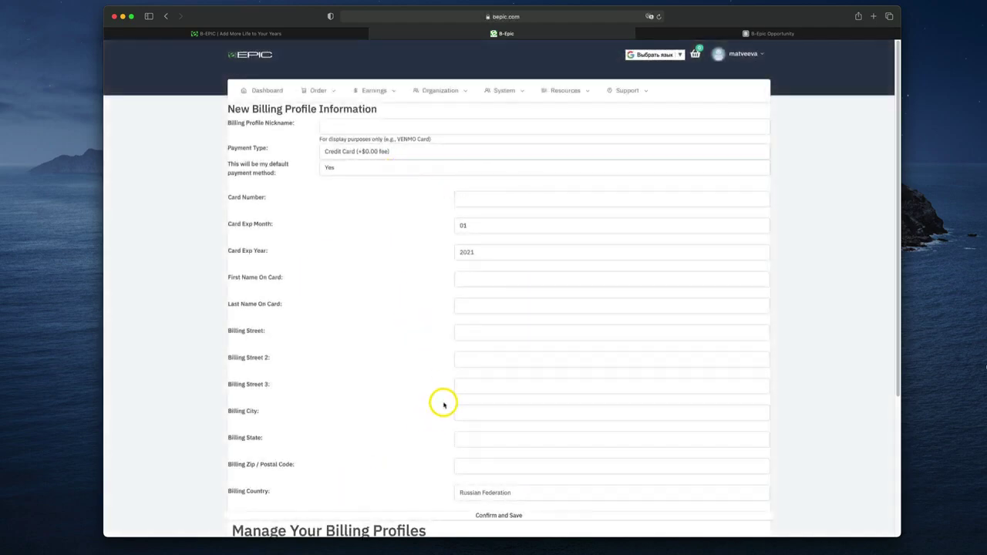
{"action": "scroll", "coordinate": [444, 405], "scroll_direction": "down", "scroll_amount": 4}
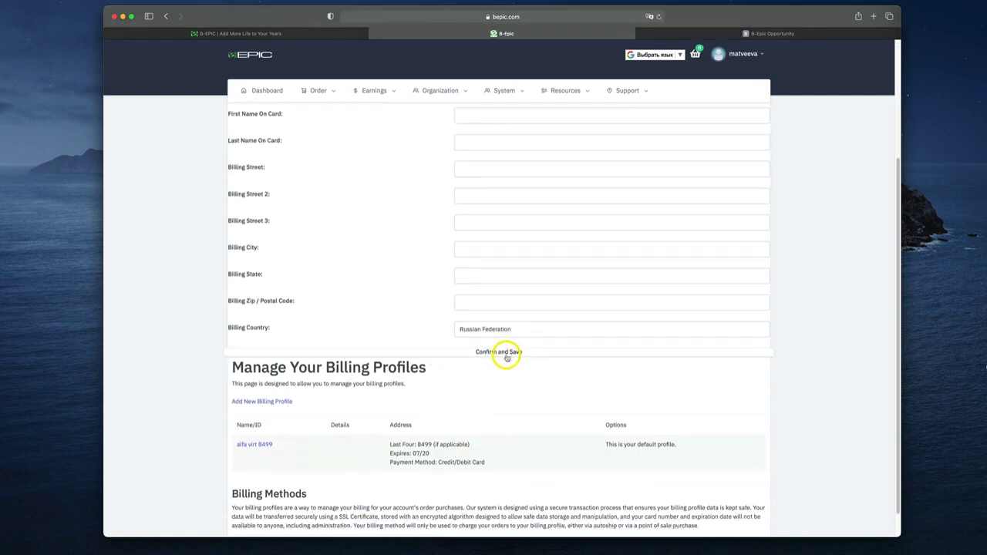
{"action": "scroll", "coordinate": [481, 387], "scroll_direction": "up", "scroll_amount": 4}
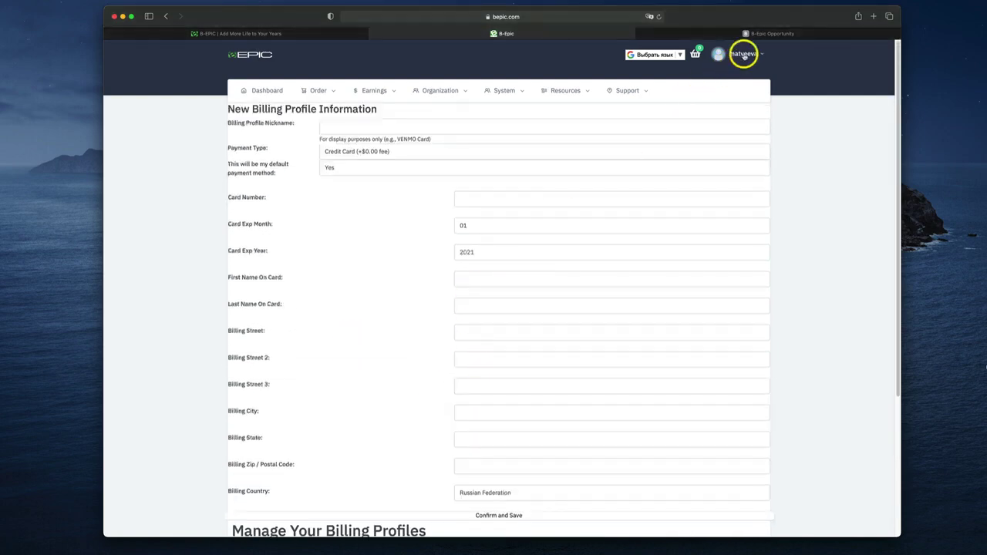
{"action": "left_click", "coordinate": [745, 54]}
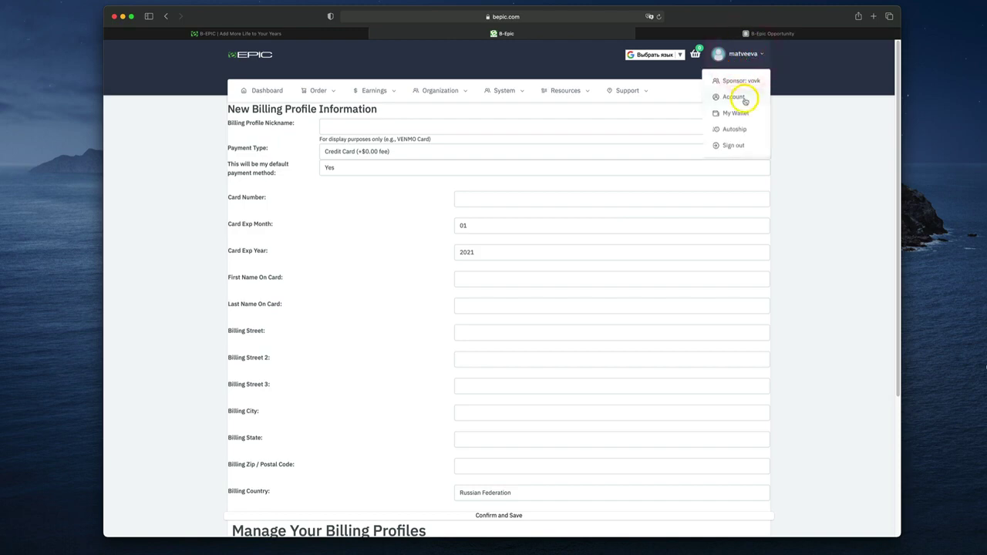
{"action": "left_click", "coordinate": [745, 98]}
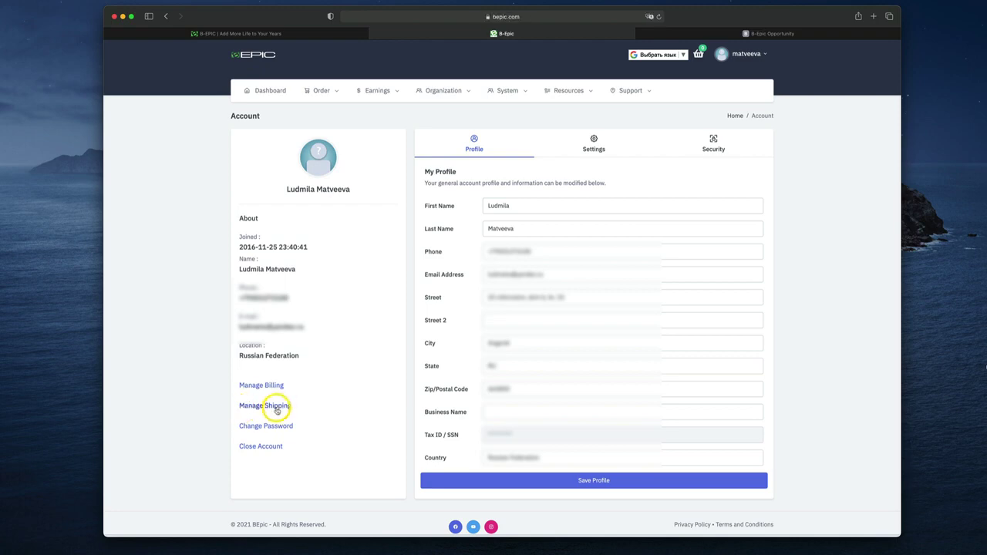
Open Manage Shipping, reloading after the Safari error, to show the three saved shipping profiles
{"action": "left_click", "coordinate": [277, 408]}
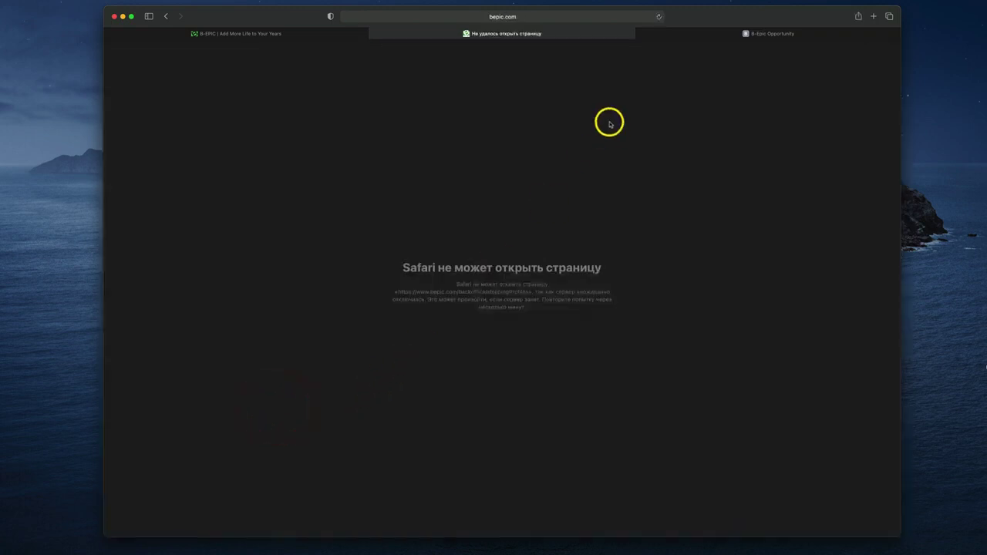
{"action": "left_click", "coordinate": [658, 16]}
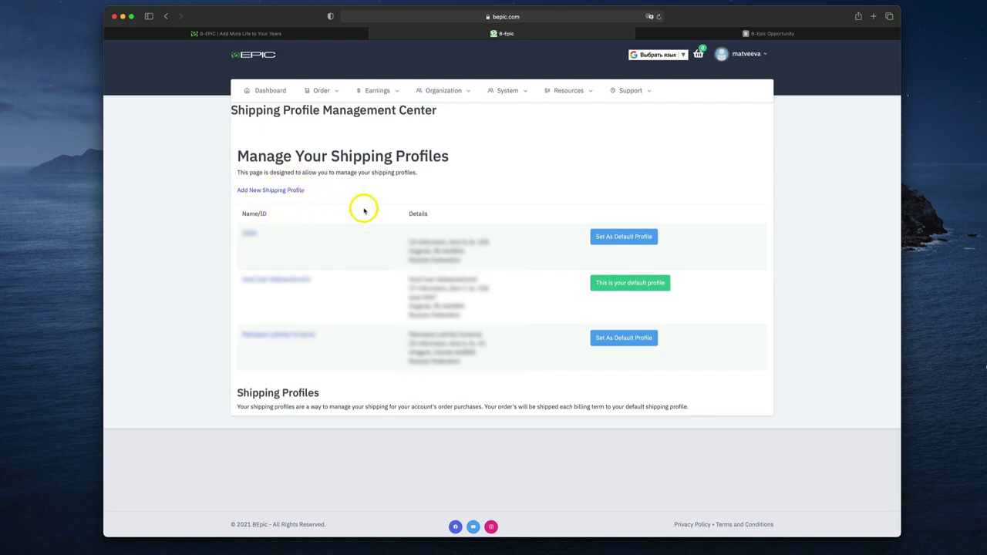
{"action": "left_click", "coordinate": [740, 58]}
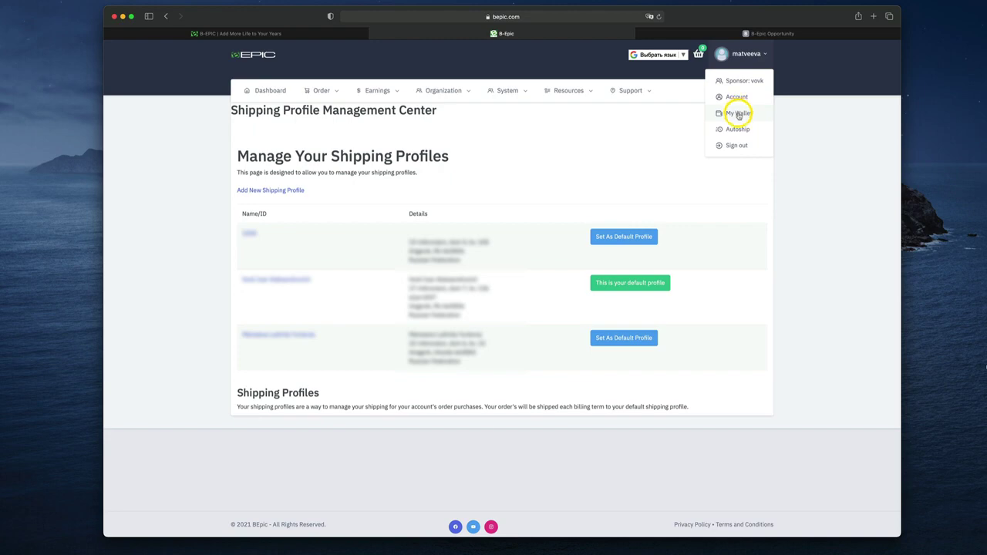
View the $151.00 balance on the My Wallet page, then go back to the dashboard
{"action": "left_click", "coordinate": [737, 114]}
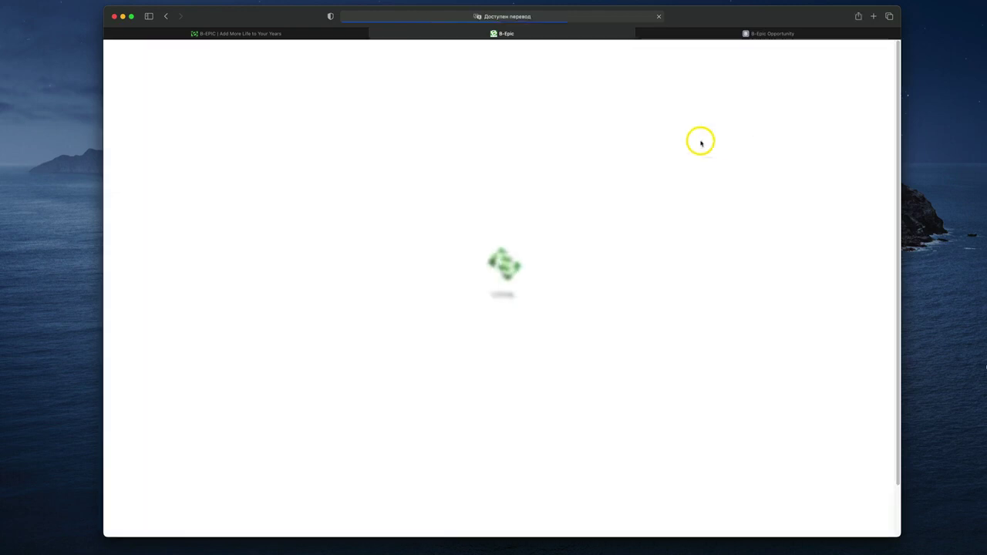
{"action": "left_click", "coordinate": [754, 54]}
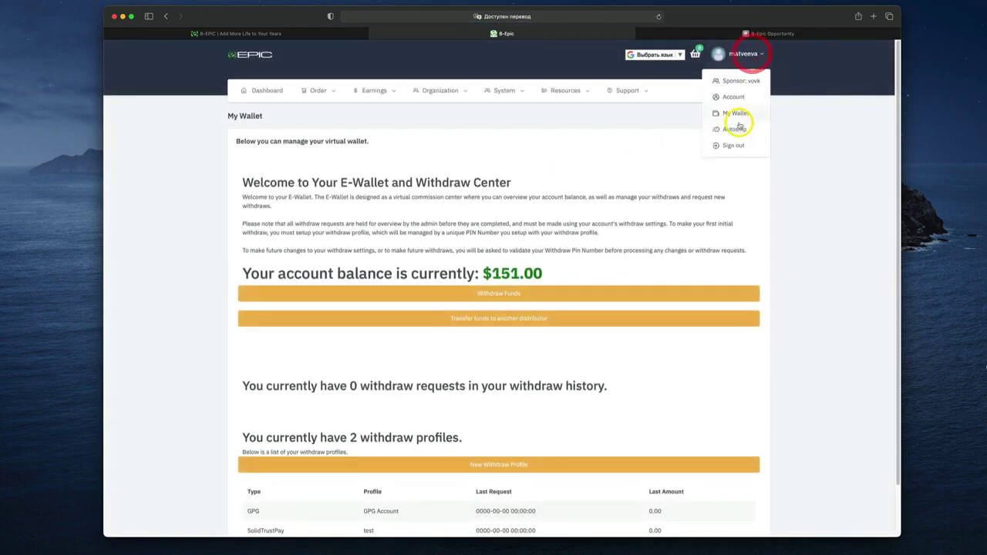
{"action": "left_click", "coordinate": [823, 167]}
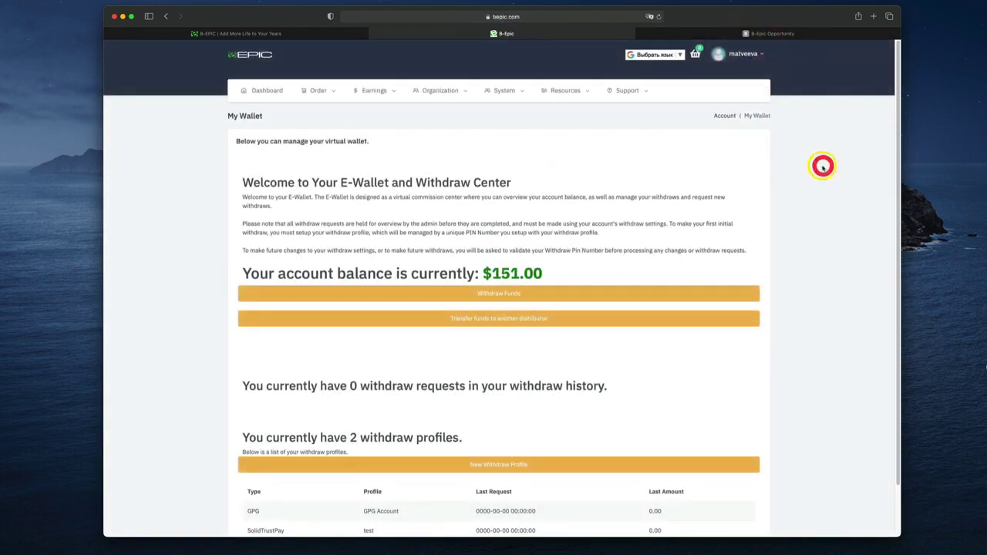
{"action": "left_click", "coordinate": [256, 92]}
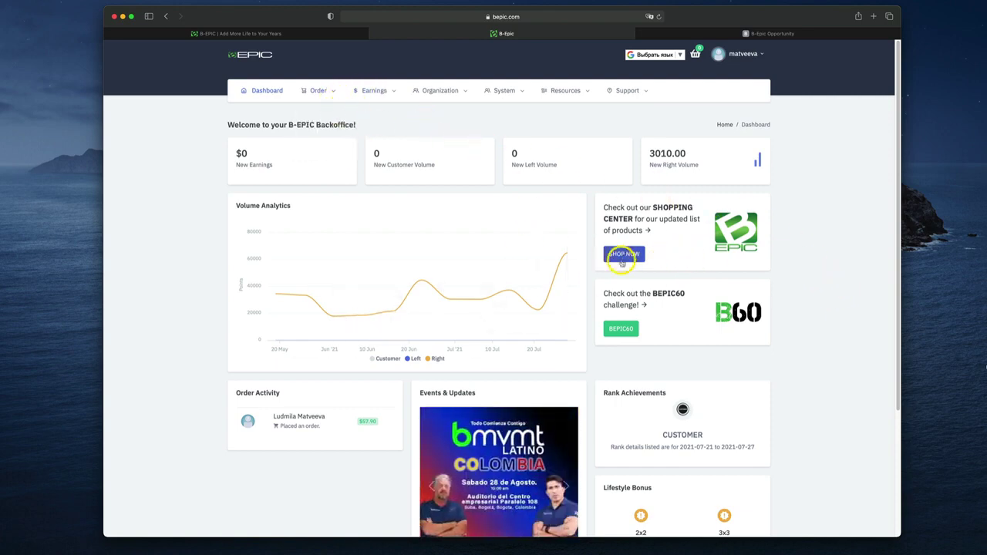
Add the REJUVEN8 Leader Pack (2 bottles, $109.95) to the cart from the product ordering page
{"action": "mouse_move", "coordinate": [333, 93]}
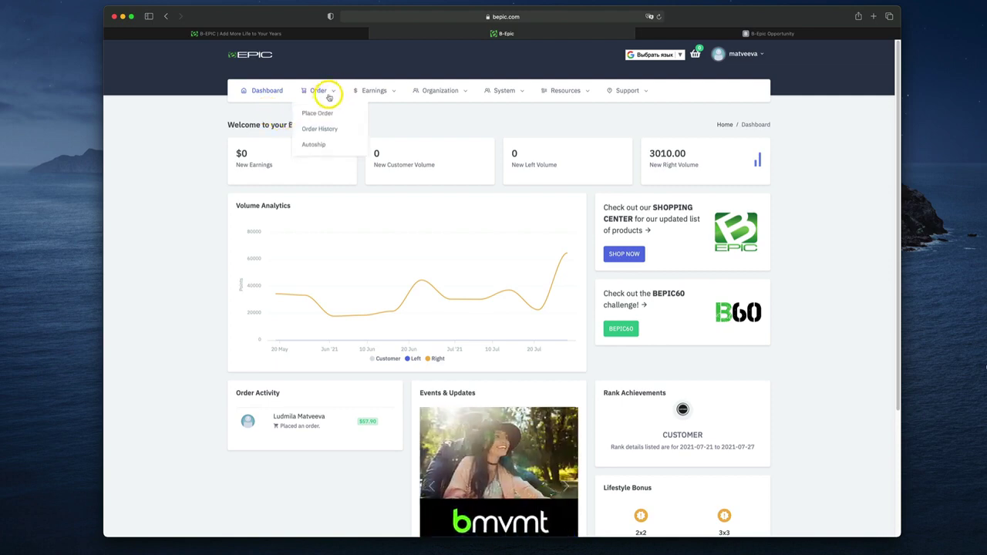
{"action": "left_click", "coordinate": [309, 113]}
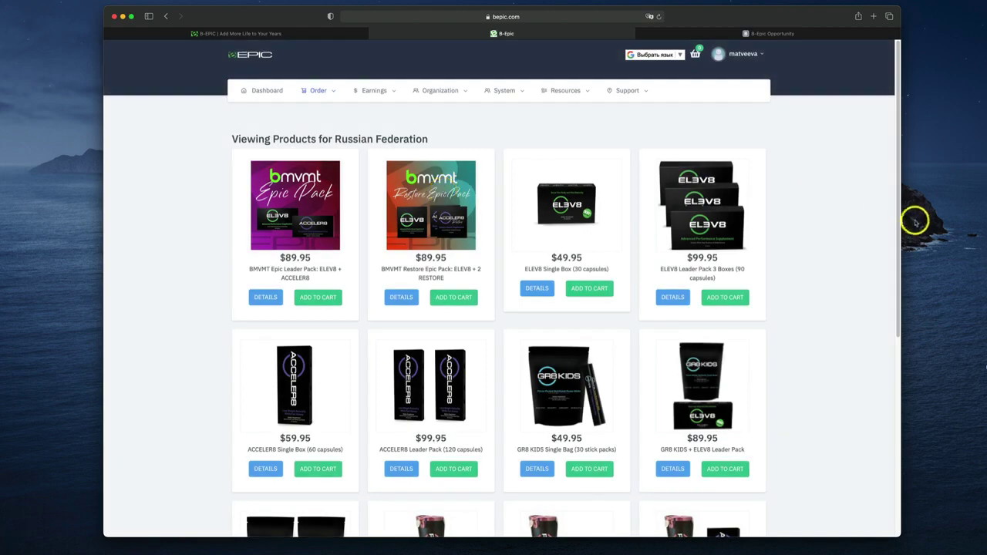
{"action": "scroll", "coordinate": [837, 253], "scroll_direction": "down", "scroll_amount": 5}
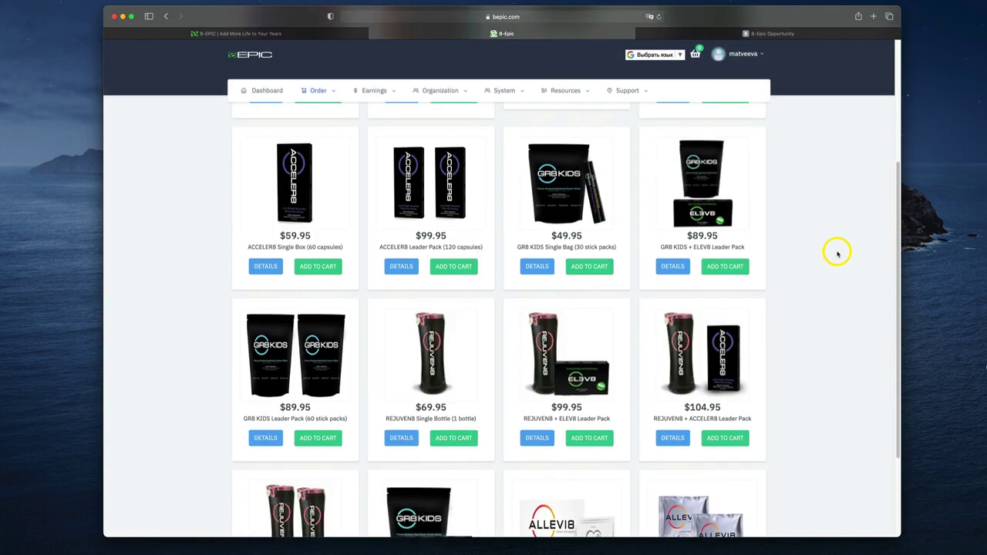
{"action": "scroll", "coordinate": [838, 253], "scroll_direction": "down", "scroll_amount": 3}
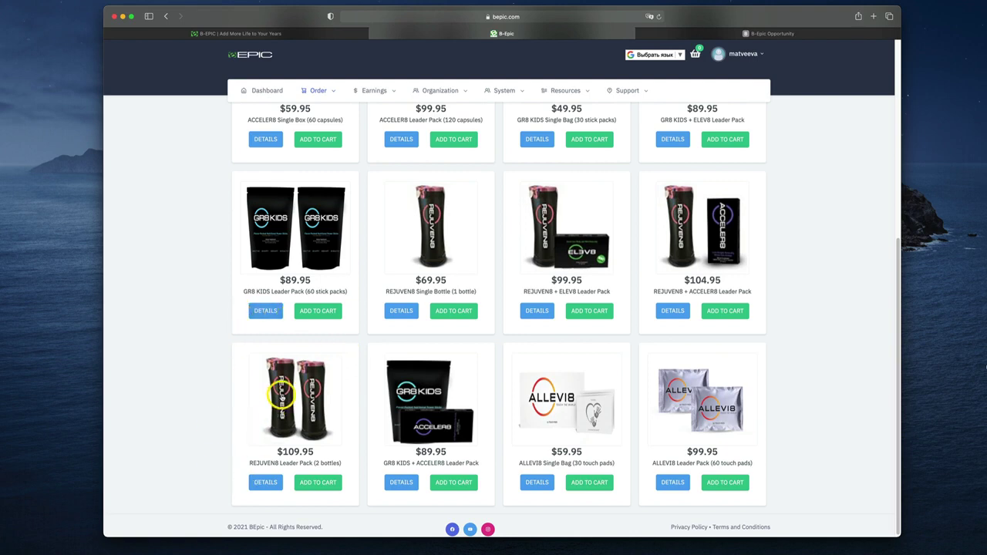
{"action": "left_click", "coordinate": [313, 484]}
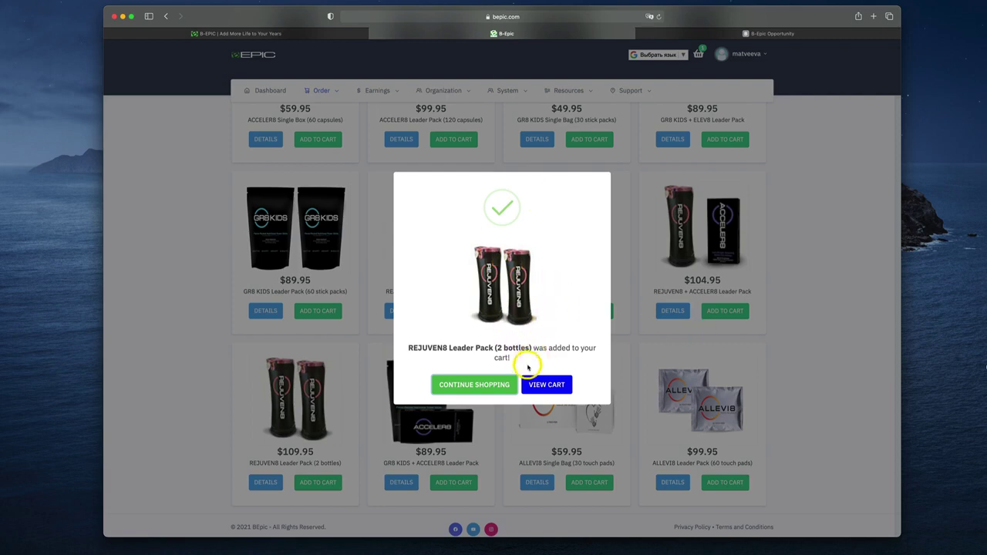
Continue shopping and return to the top of the Russian Federation product catalog
{"action": "left_click", "coordinate": [486, 385]}
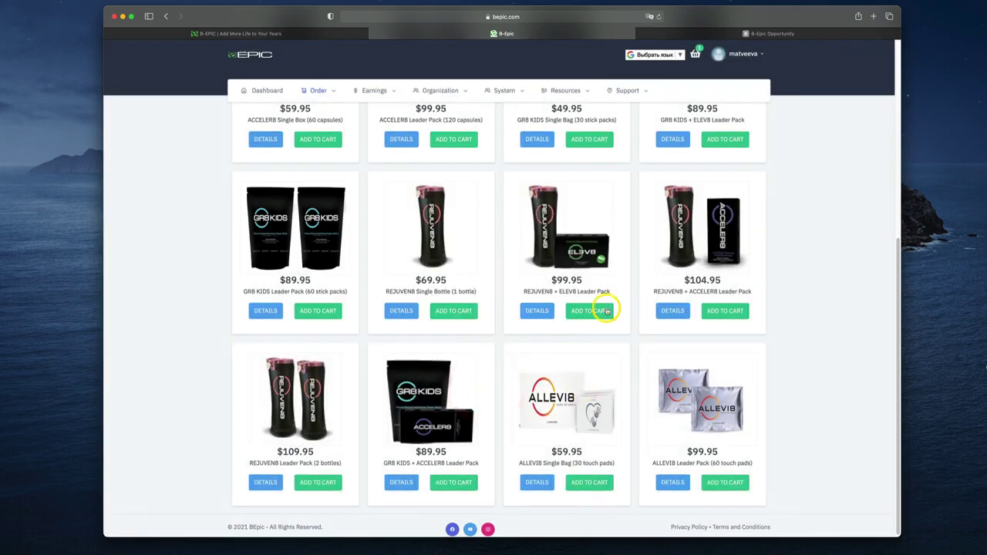
{"action": "left_click", "coordinate": [591, 311]}
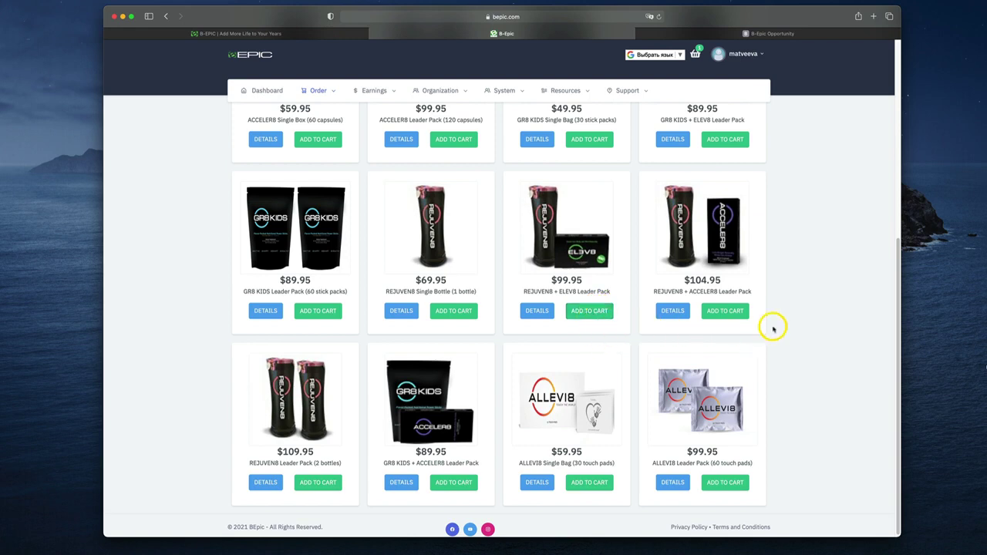
{"action": "left_click", "coordinate": [698, 57]}
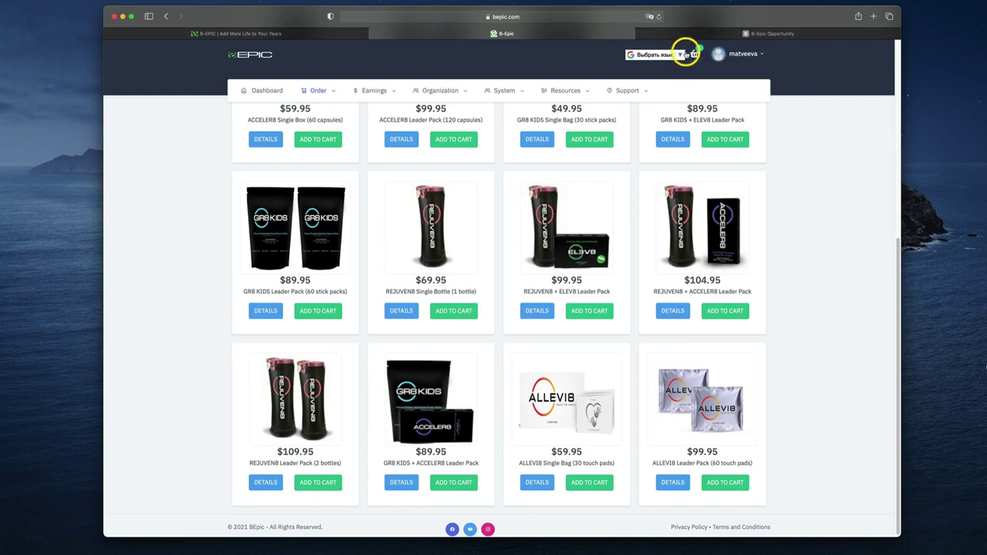
{"action": "scroll", "coordinate": [767, 150], "scroll_direction": "up", "scroll_amount": 10}
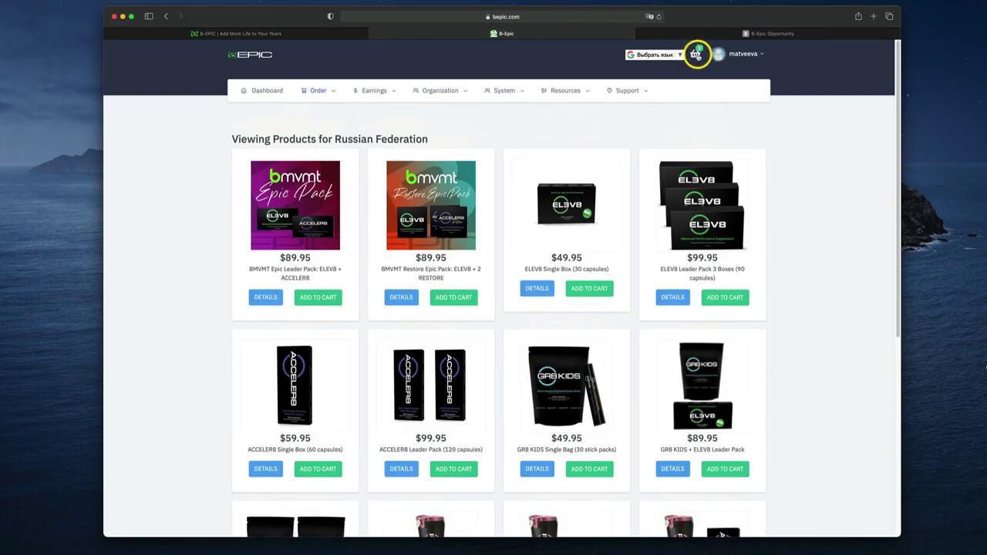
View the cart holding the REJUVEN8 Leader Pack and proceed to checkout
{"action": "left_click", "coordinate": [698, 55]}
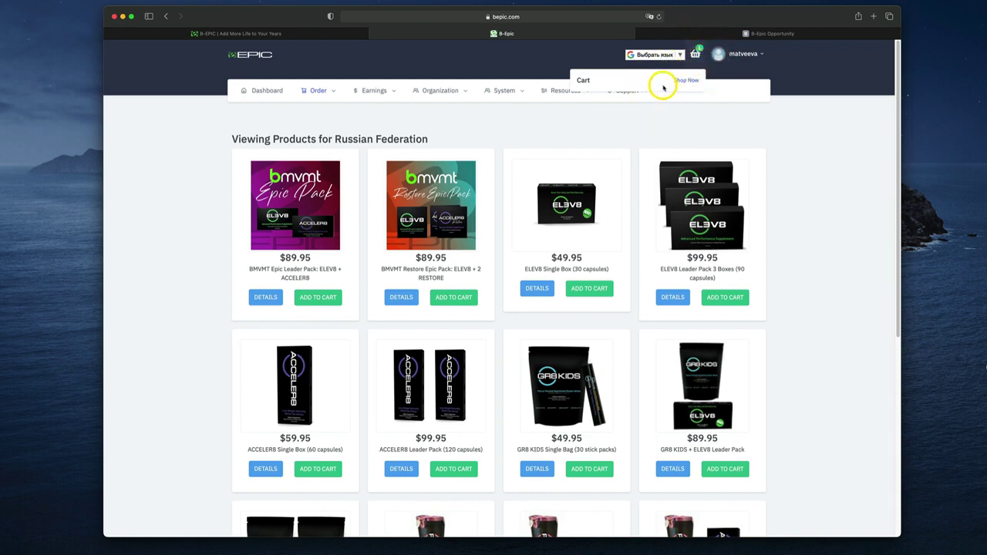
{"action": "left_click", "coordinate": [790, 135]}
{"action": "left_click", "coordinate": [696, 54]}
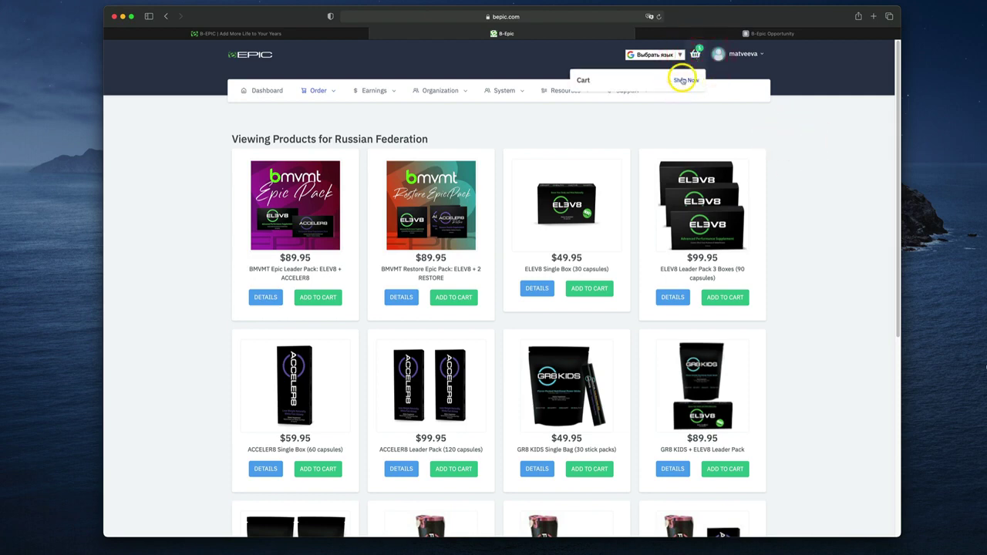
{"action": "left_click", "coordinate": [684, 82]}
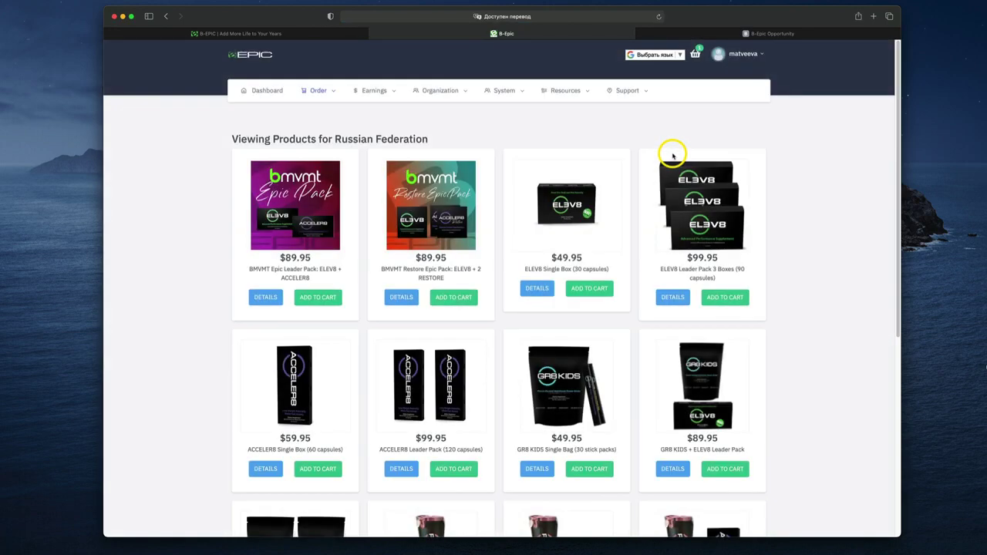
{"action": "left_click", "coordinate": [697, 53]}
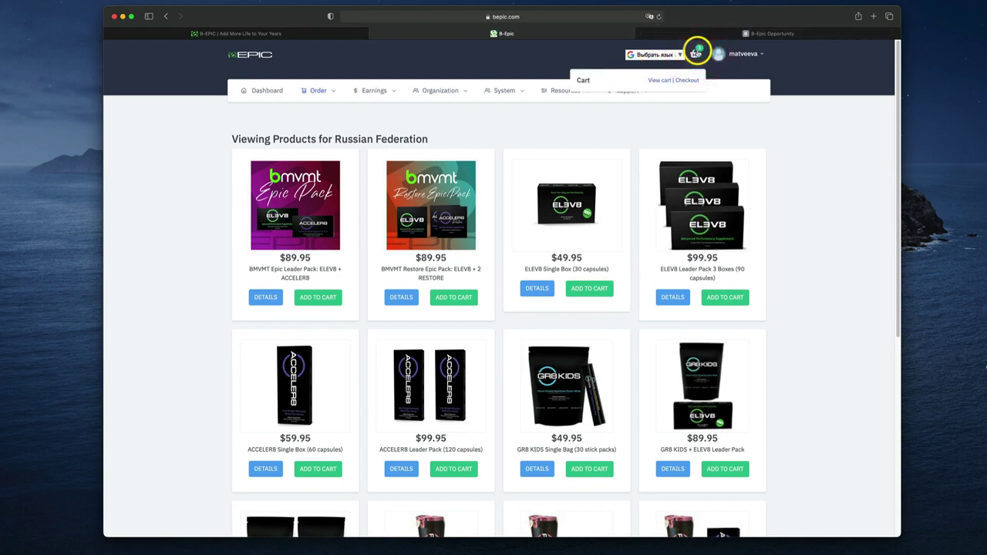
{"action": "left_click", "coordinate": [776, 139]}
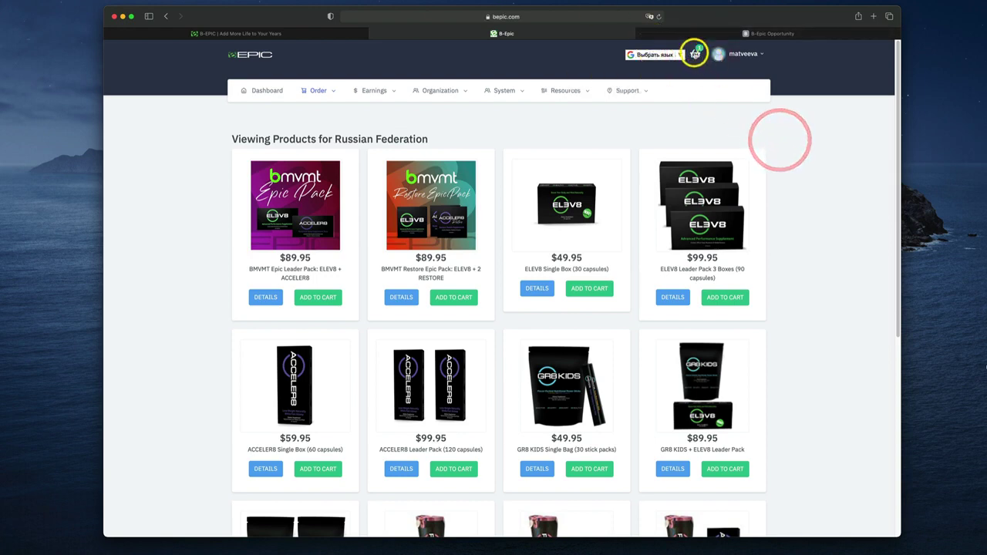
{"action": "left_click", "coordinate": [695, 52]}
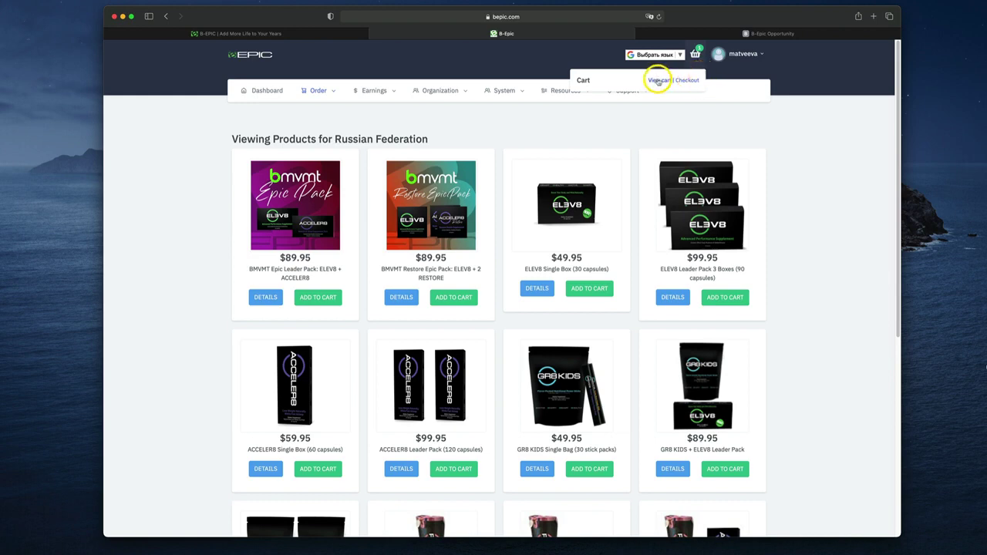
{"action": "left_click", "coordinate": [657, 81]}
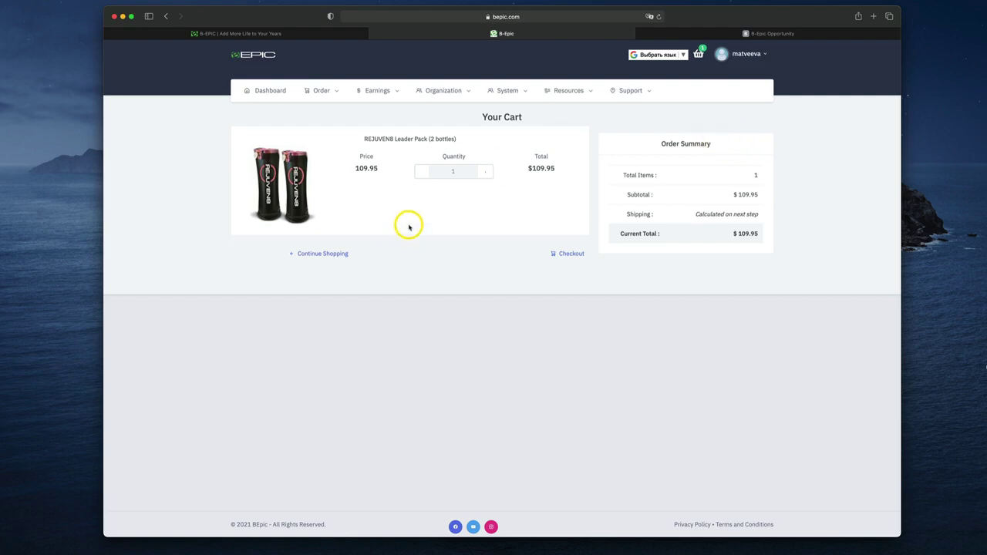
{"action": "left_click", "coordinate": [572, 254]}
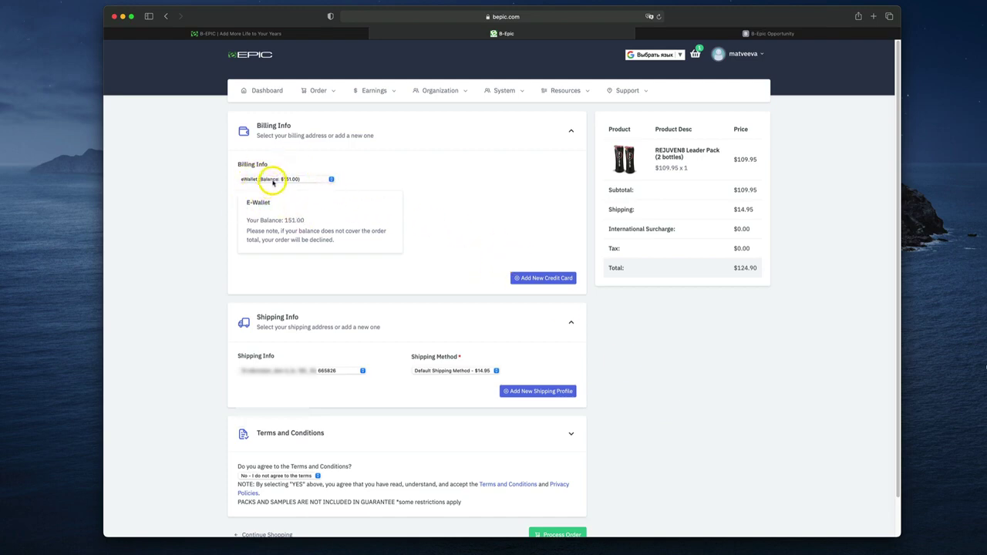
Set the Billing Info payment method to eWallet
{"action": "left_click", "coordinate": [295, 181]}
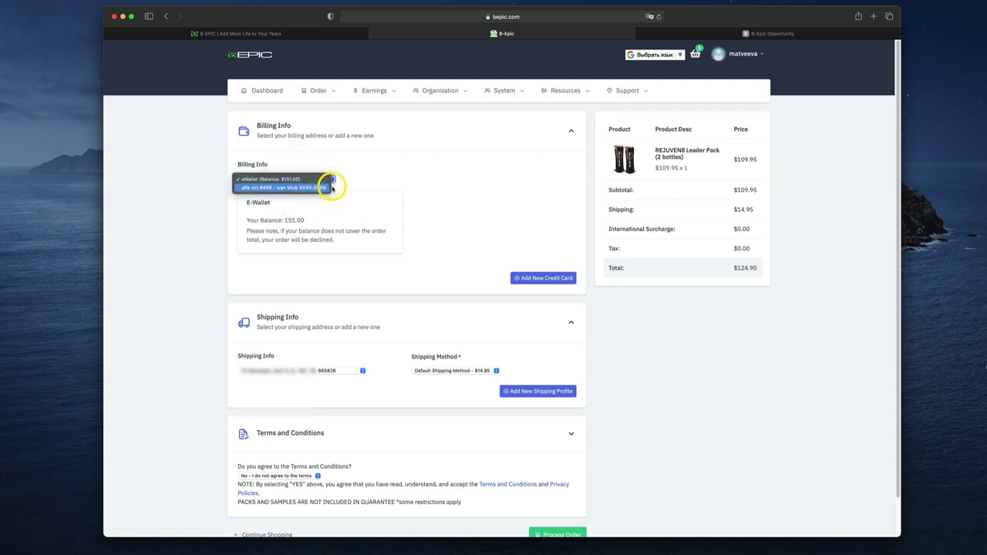
{"action": "left_click", "coordinate": [382, 177]}
{"action": "left_click", "coordinate": [324, 180]}
{"action": "left_click", "coordinate": [260, 180]}
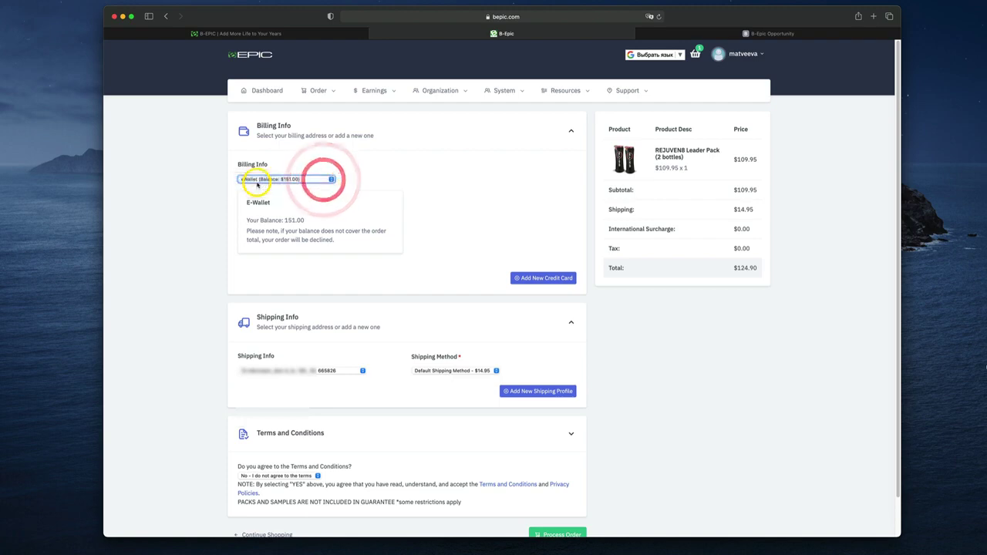
{"action": "left_click", "coordinate": [306, 179]}
{"action": "left_click", "coordinate": [272, 188]}
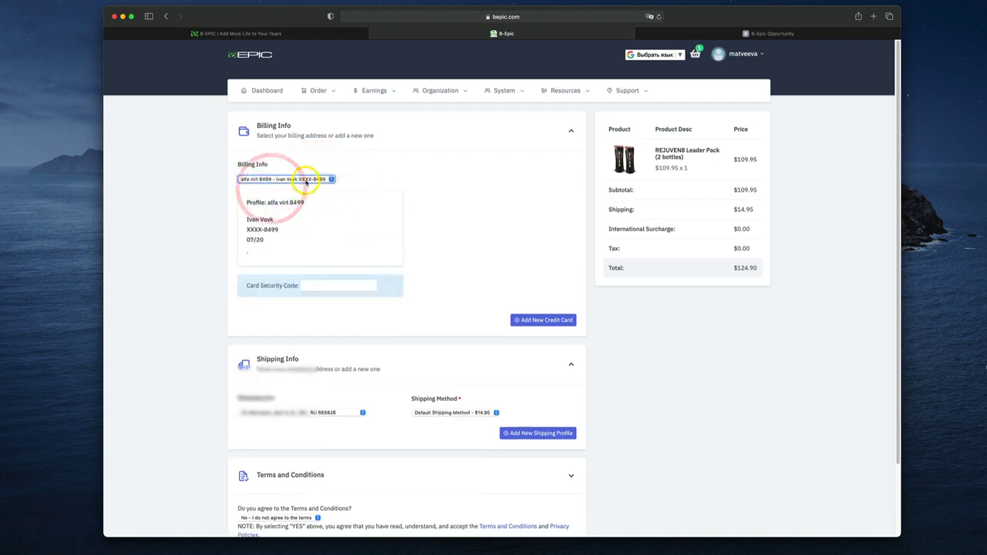
{"action": "left_click", "coordinate": [306, 179]}
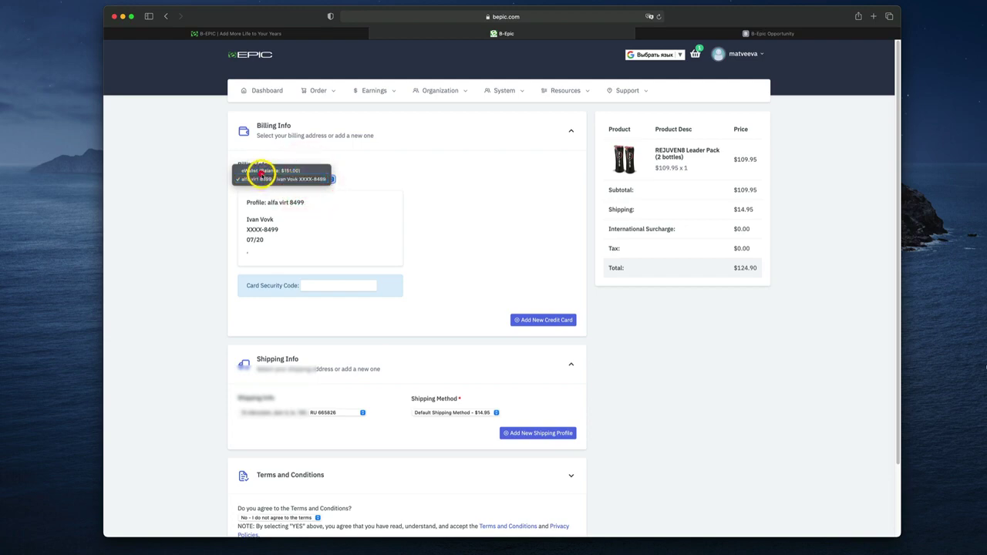
{"action": "left_click", "coordinate": [260, 171]}
{"action": "left_click", "coordinate": [474, 203]}
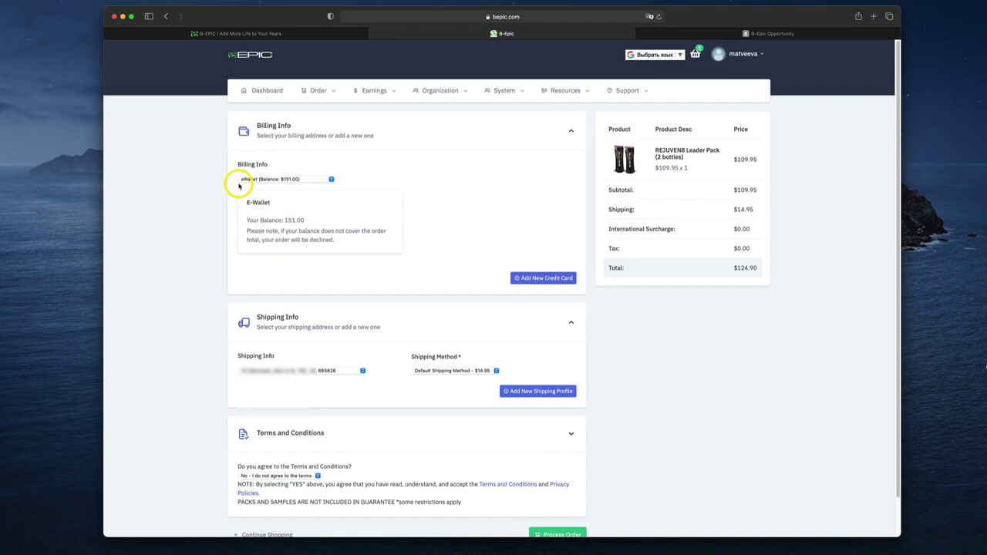
Keep the default $14.95 shipping method and choose 'Yes - I agree to the terms'
{"action": "scroll", "coordinate": [275, 225], "scroll_direction": "down", "scroll_amount": 2}
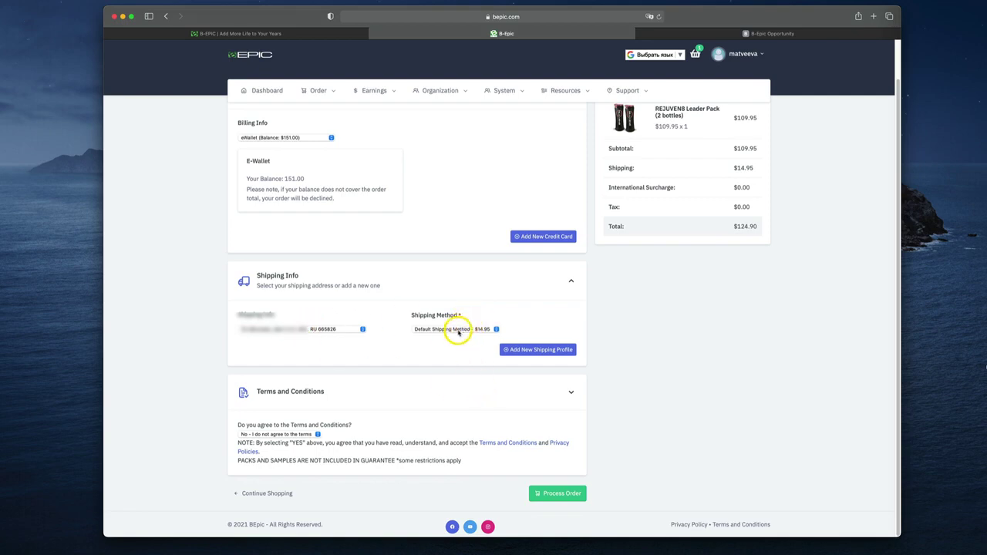
{"action": "left_click", "coordinate": [457, 331]}
{"action": "left_click", "coordinate": [679, 329]}
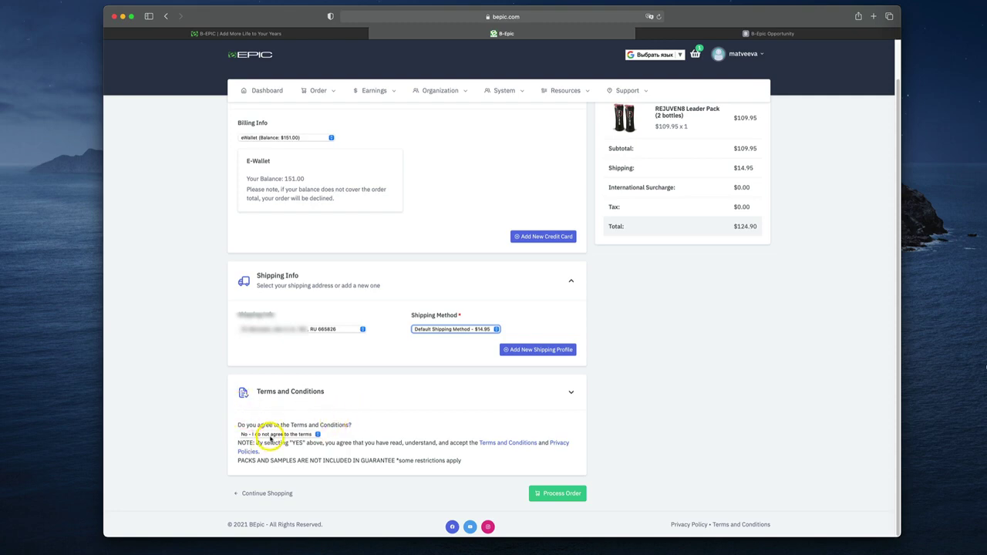
{"action": "left_click", "coordinate": [271, 437]}
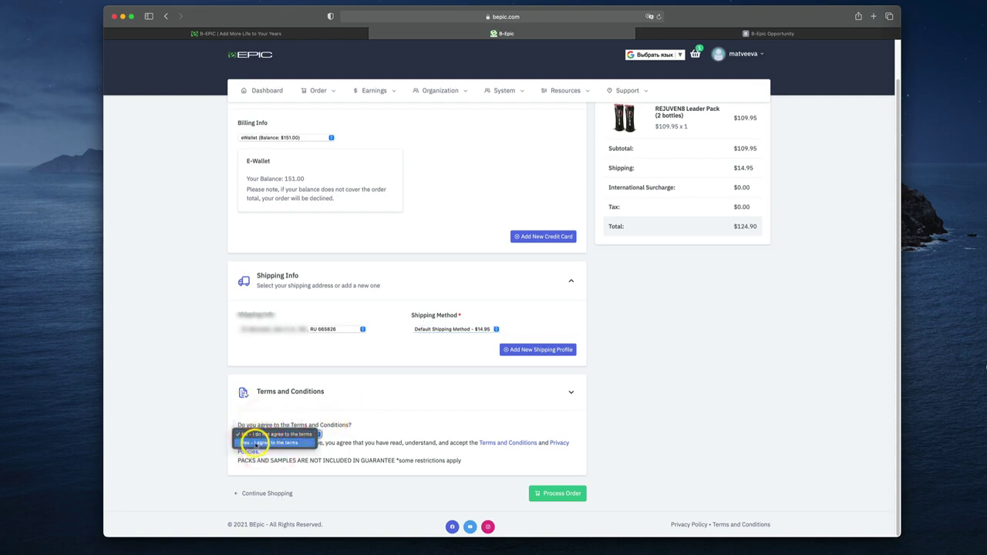
{"action": "left_click", "coordinate": [270, 444]}
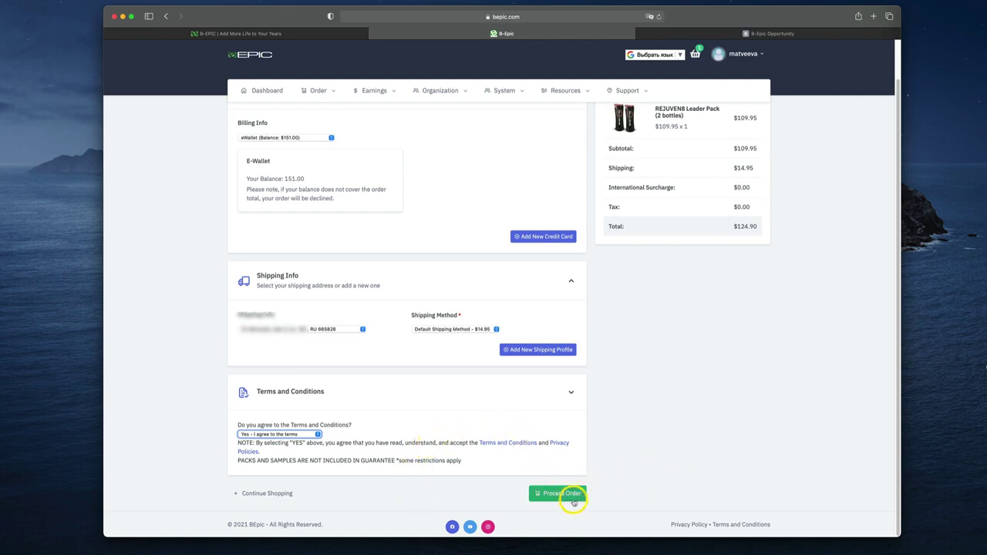
Process and confirm the $124.90 eWallet order, bringing up its Paid invoice
{"action": "left_click", "coordinate": [573, 502]}
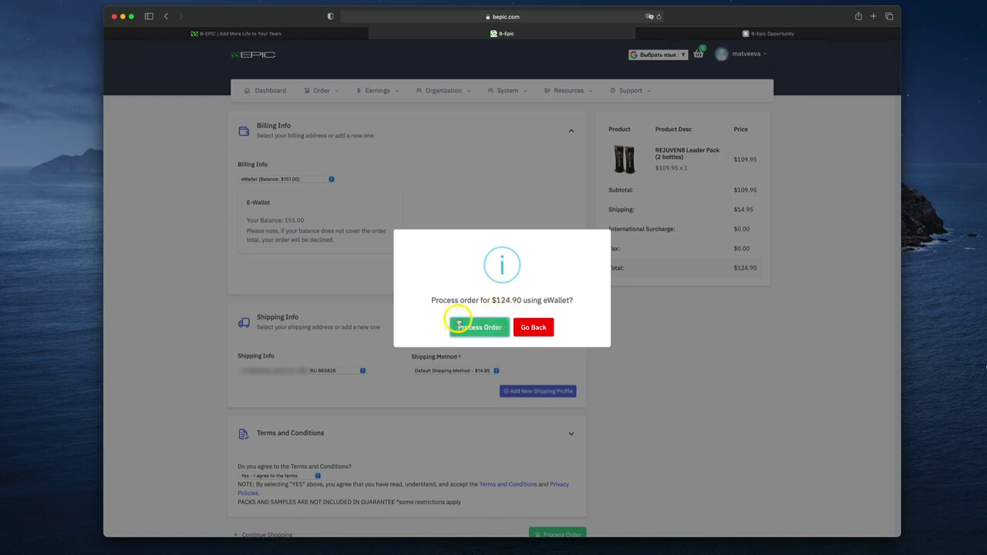
{"action": "left_click", "coordinate": [480, 328]}
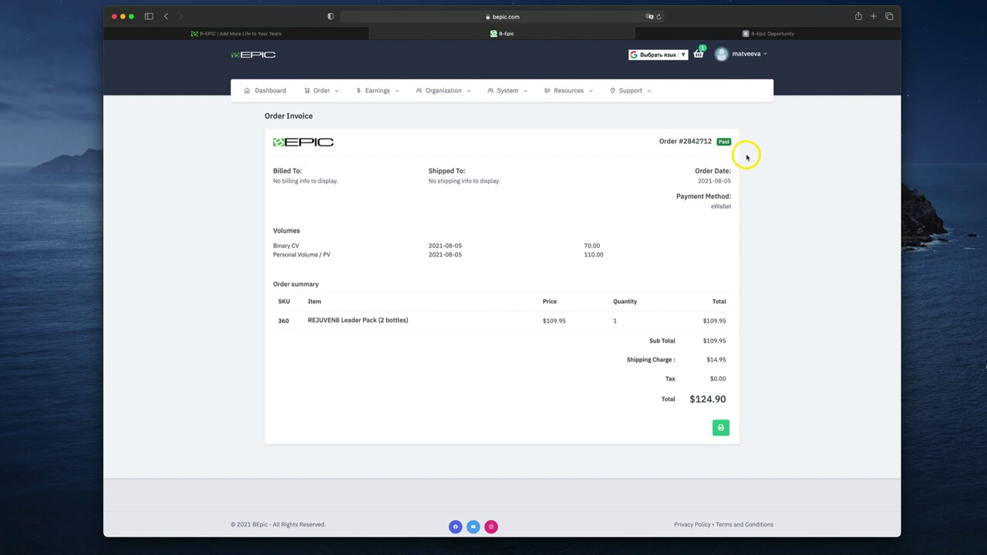
{"action": "left_click", "coordinate": [316, 90]}
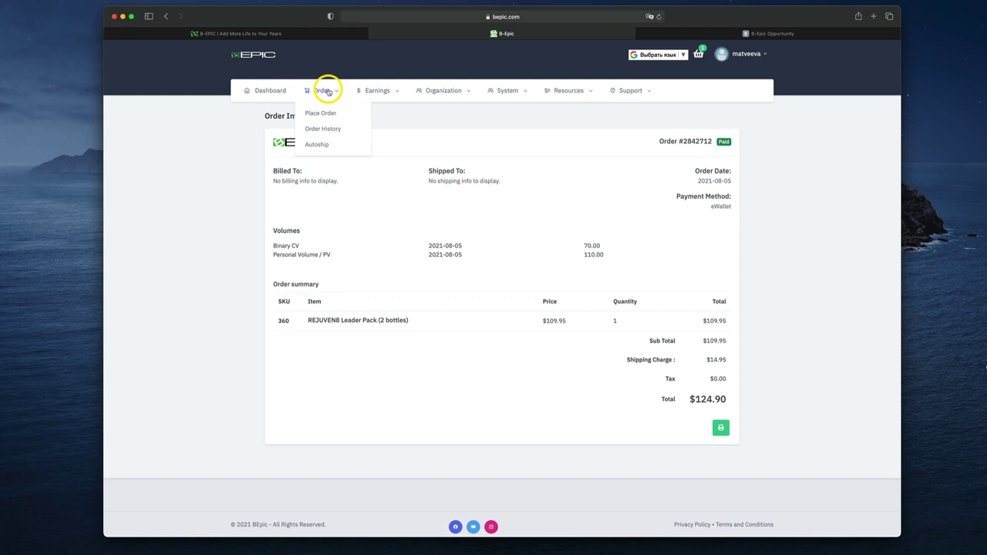
Check Order History for the new $124.90 Paid eWallet order, then return to the dashboard
{"action": "left_click", "coordinate": [316, 132]}
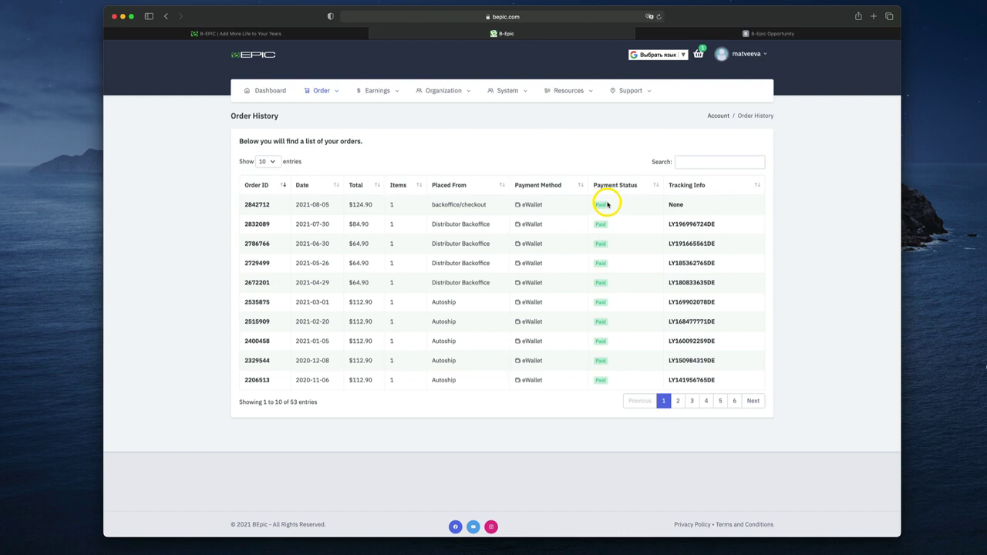
{"action": "left_click", "coordinate": [270, 90]}
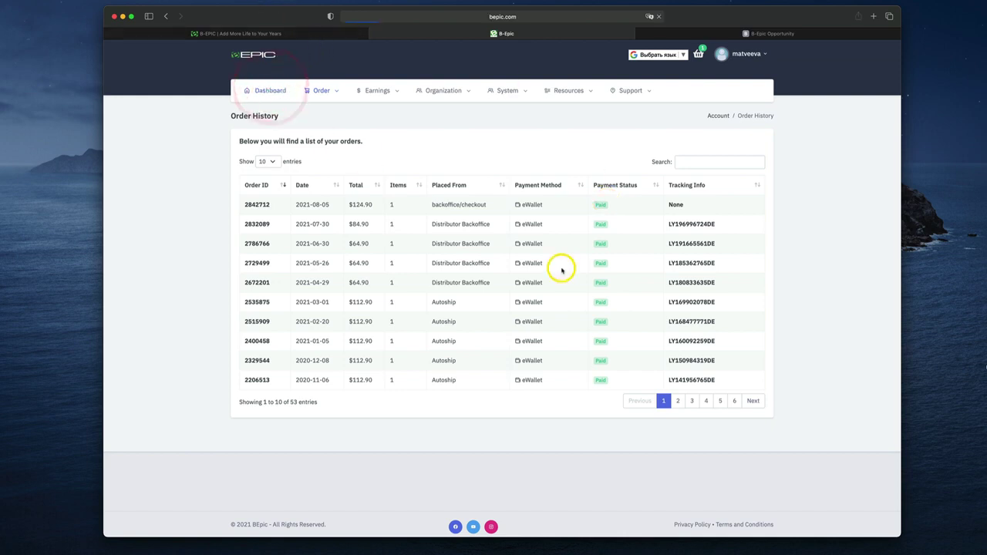